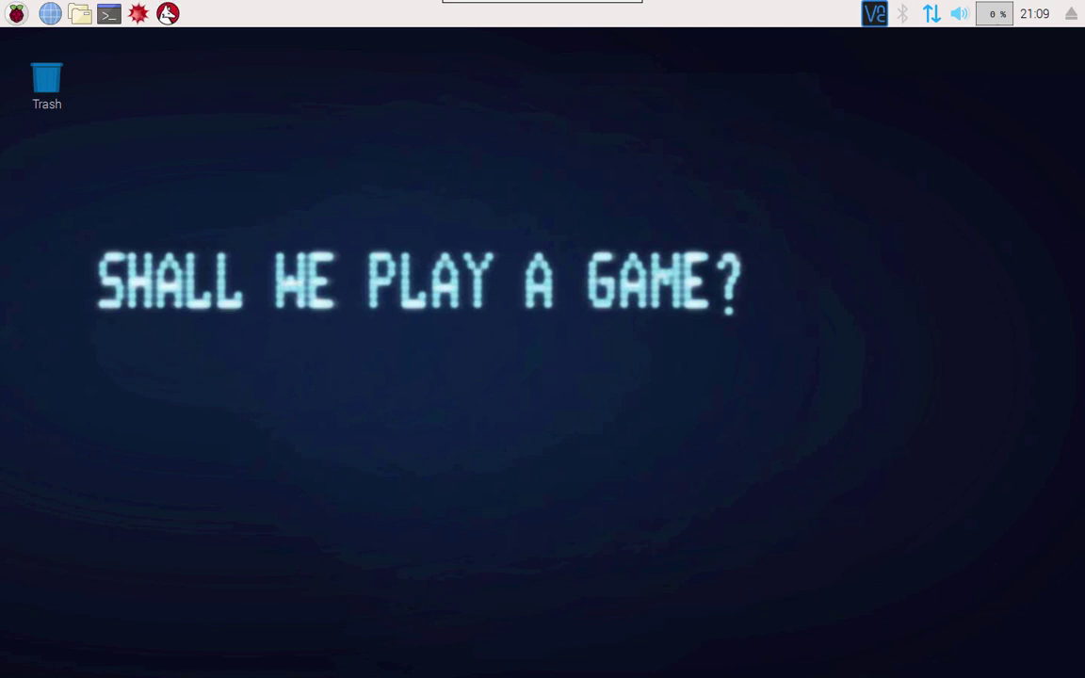
Step: Open a new terminal window and view its preferences, then cancel without changing anything
{"action": "left_click", "coordinate": [109, 13]}
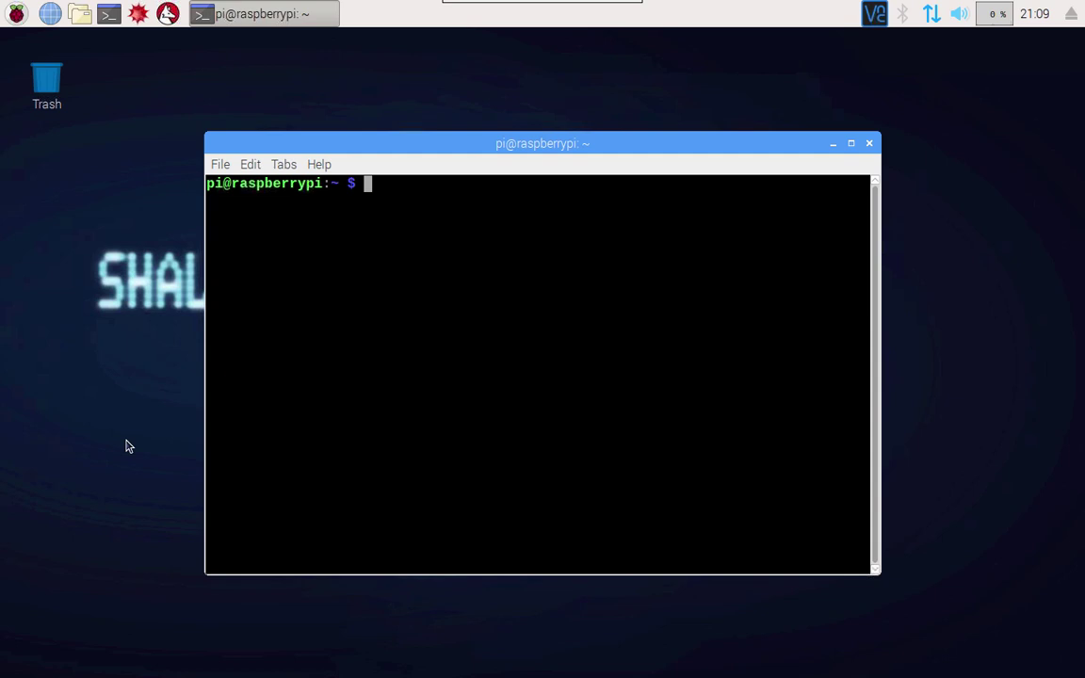
{"action": "left_click", "coordinate": [250, 167]}
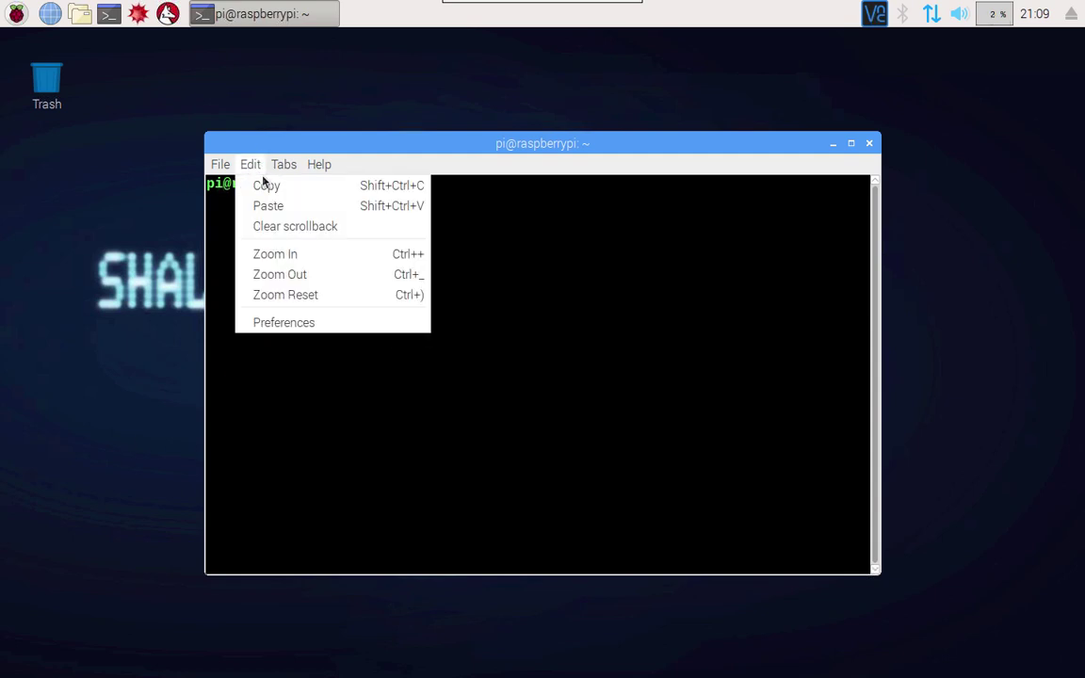
{"action": "left_click", "coordinate": [298, 322]}
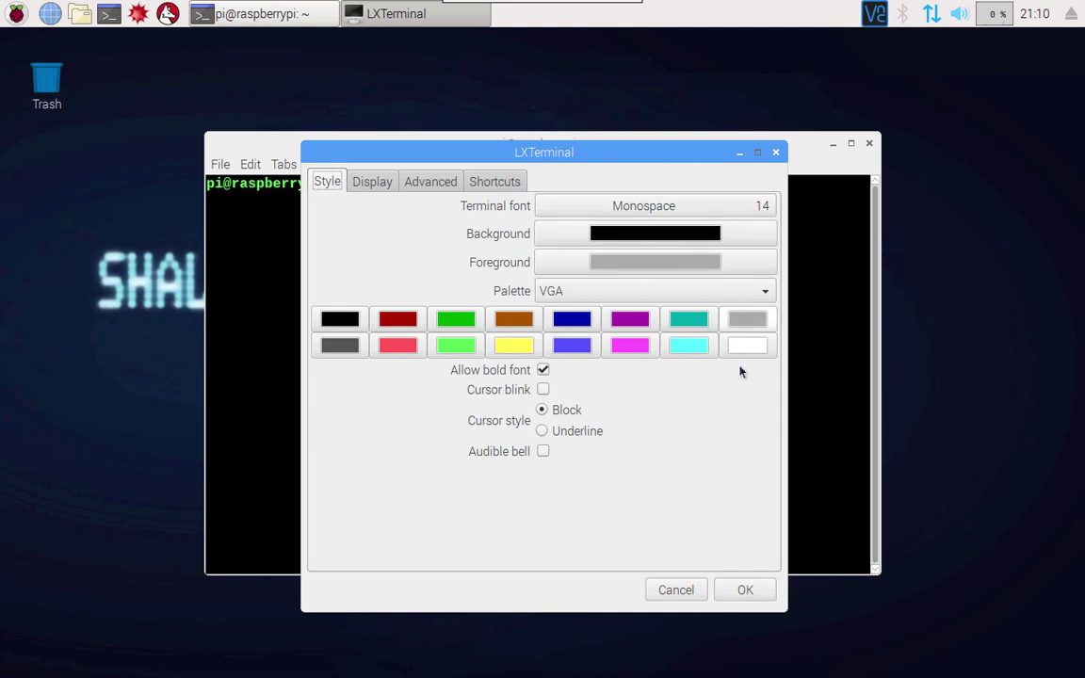
{"action": "left_click", "coordinate": [678, 590]}
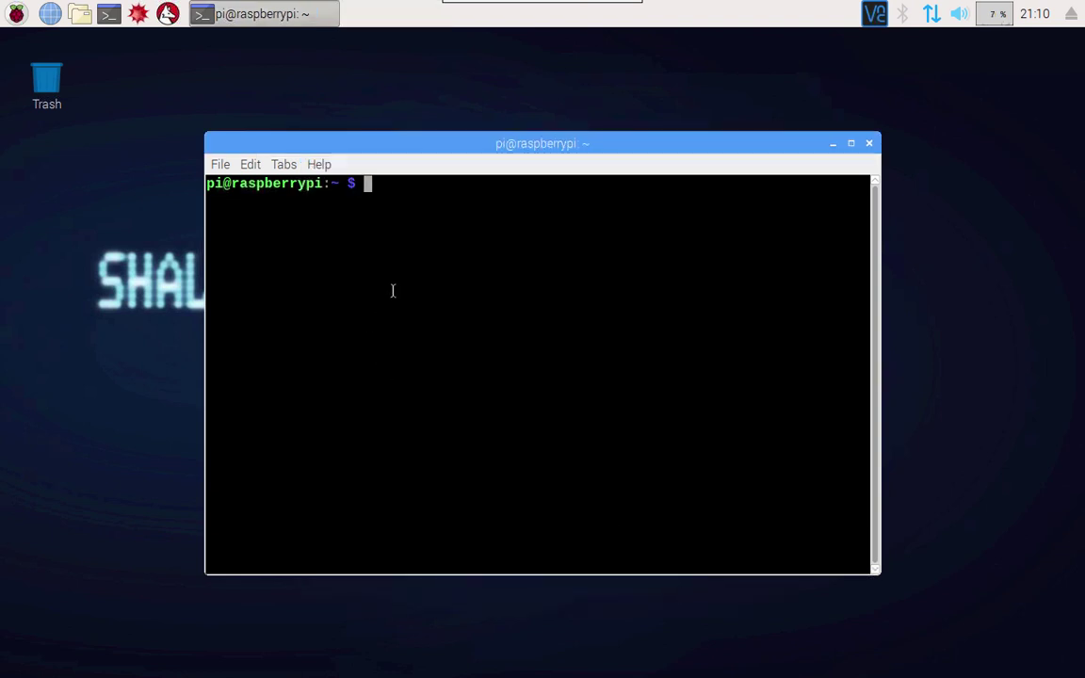
Step: Change into /mystic and launch Mystic BBS for local login with ./mystic -l
{"action": "type", "text": "cd /mystic"}
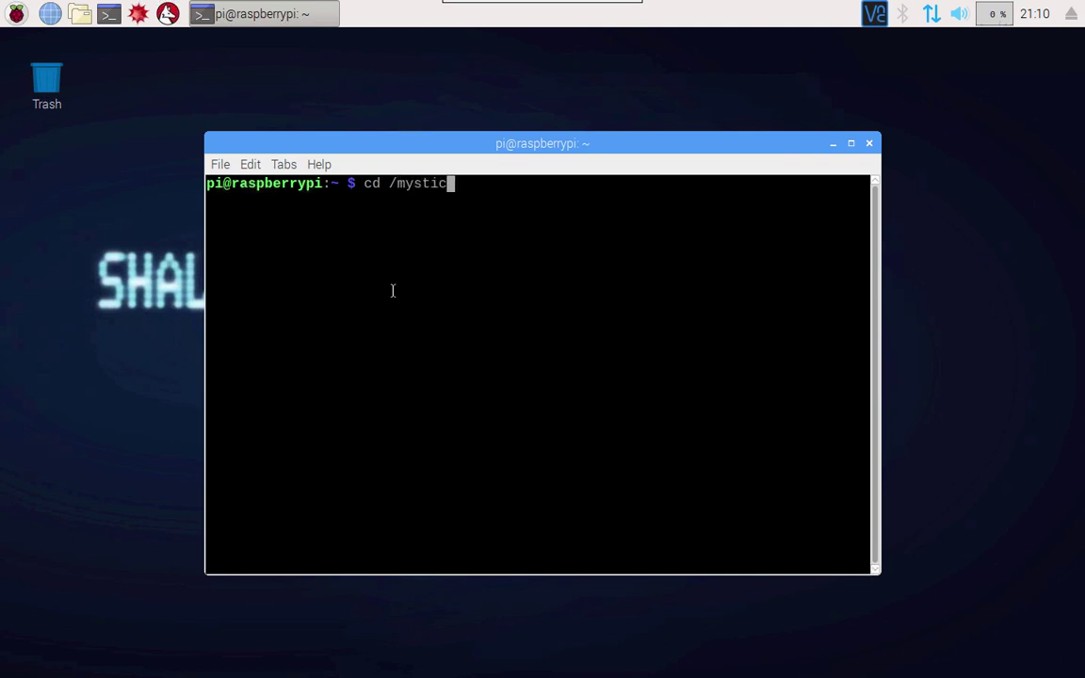
{"action": "key", "text": "Return"}
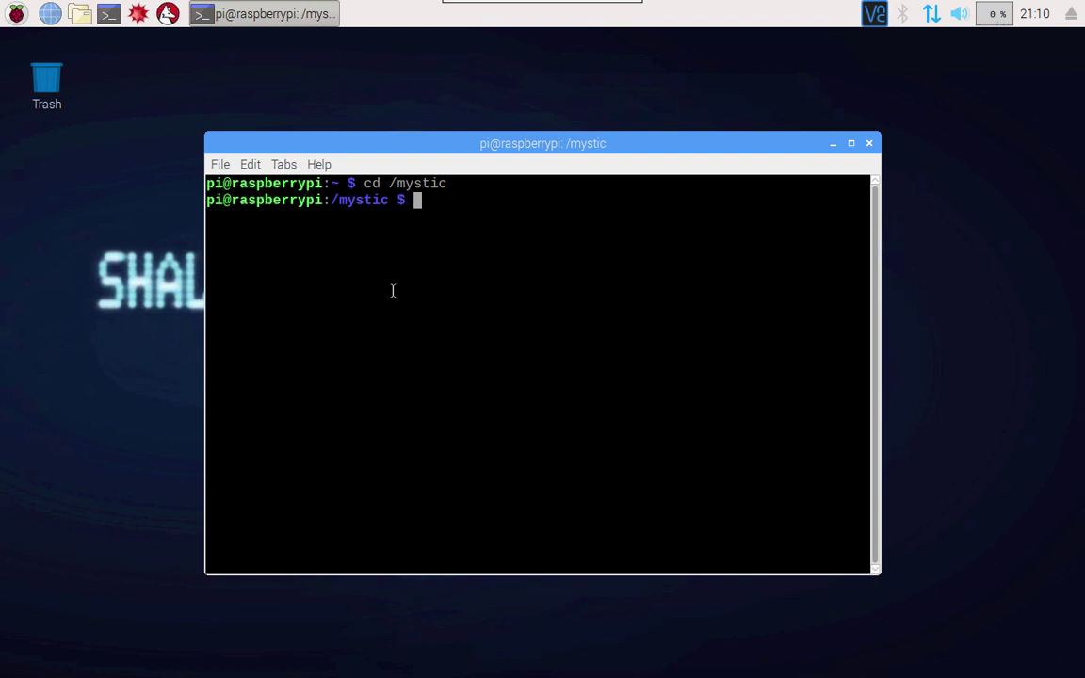
{"action": "type", "text": "./"}
{"action": "key", "text": "BackSpace"}
{"action": "key", "text": "BackSpace"}
{"action": "type", "text": "./mystic -l"}
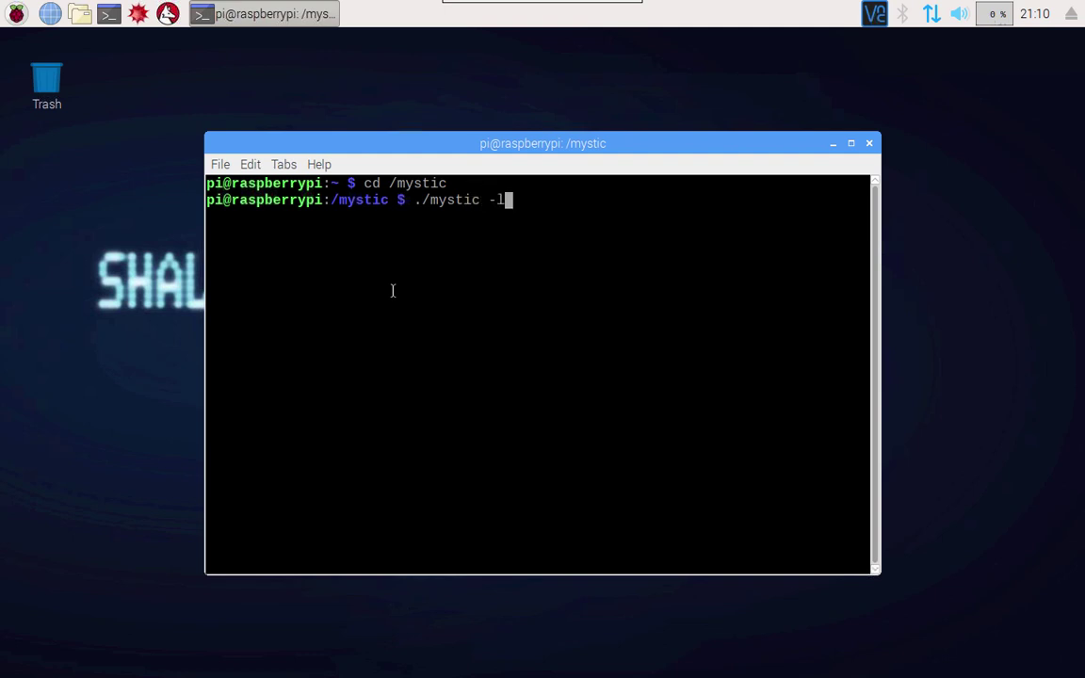
{"action": "key", "text": "Return"}
Step: Log in with the sysop user name and password, declining invisible login
{"action": "type", "text": "avon"}
{"action": "key", "text": "Return"}
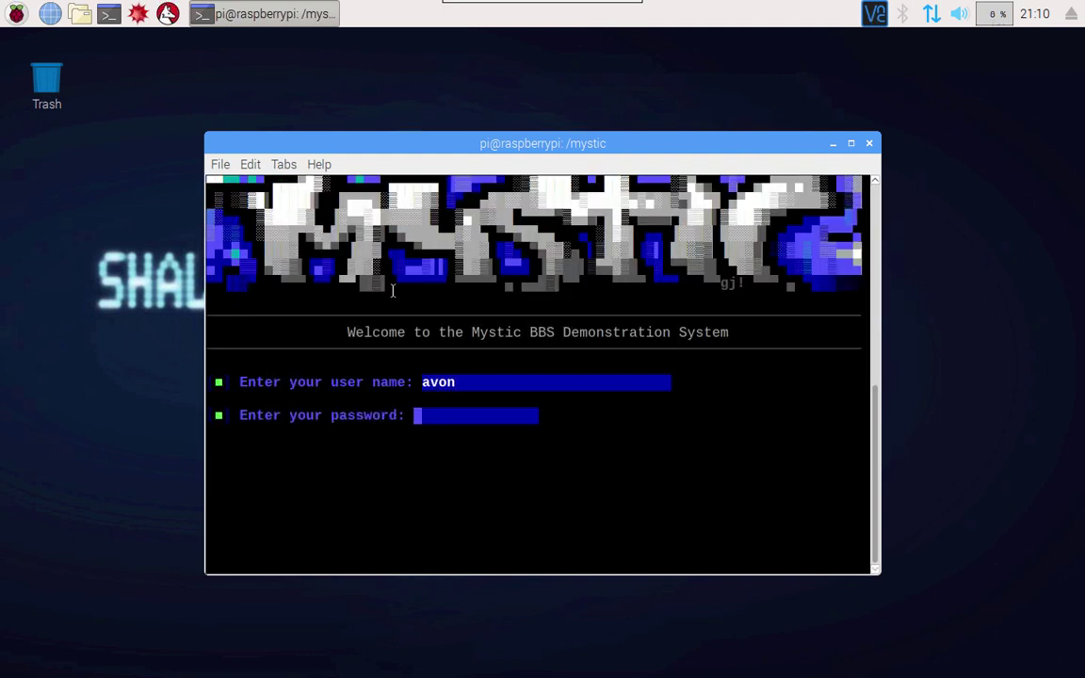
{"action": "type", "text": "****"}
{"action": "key", "text": "Return"}
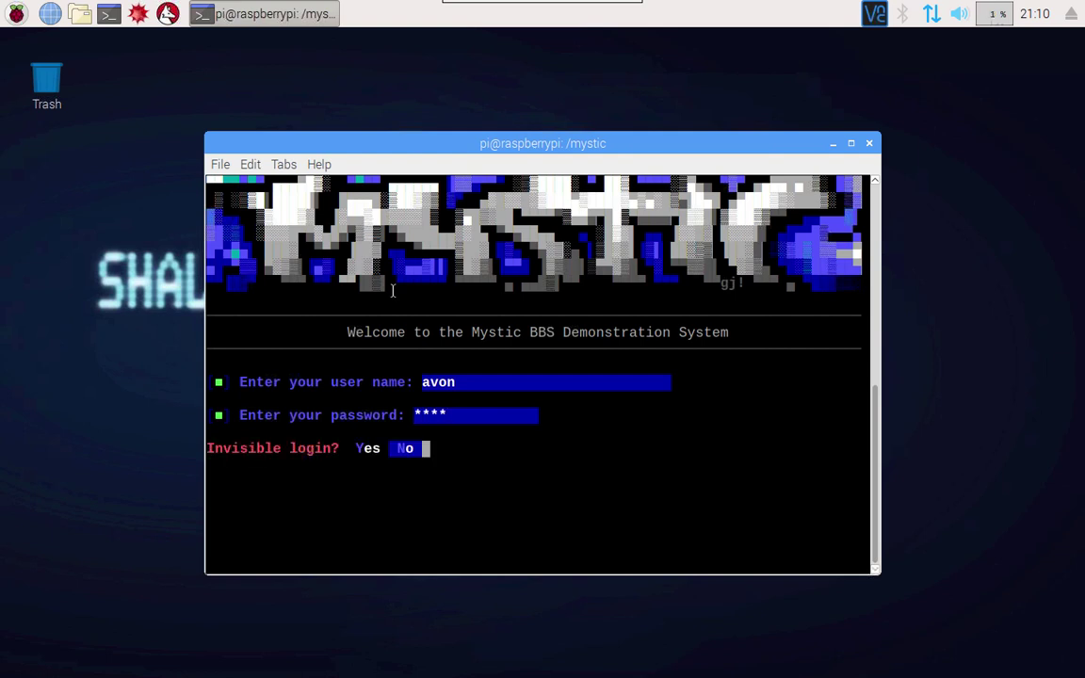
{"action": "key", "text": "Return"}
{"action": "key", "text": "Return"}
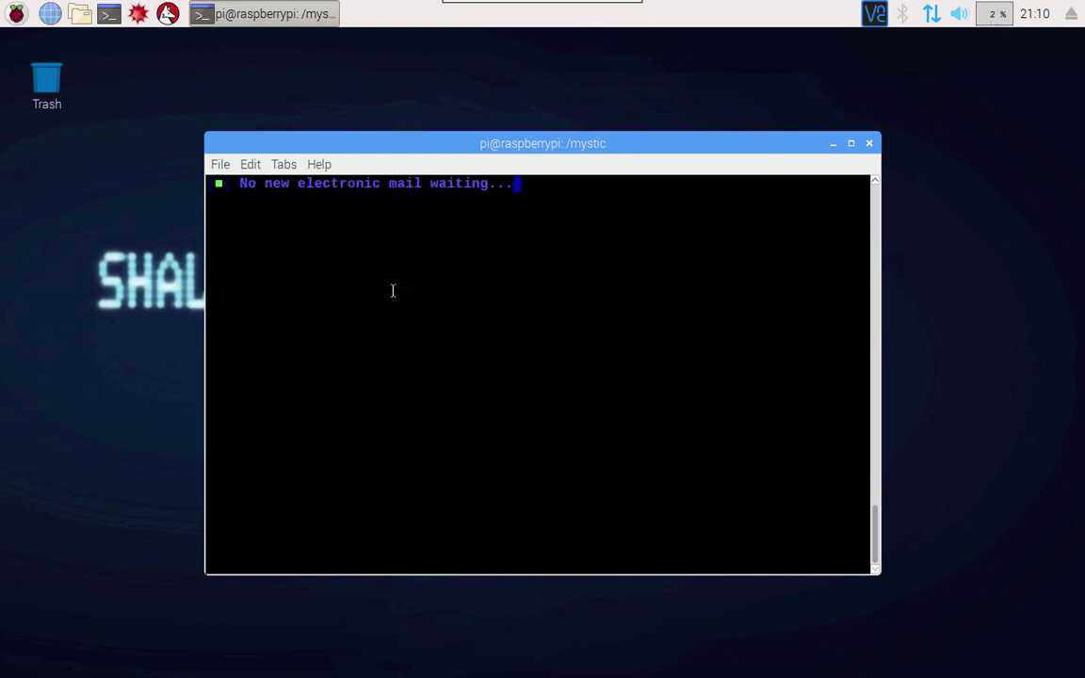
Step: Read message 1, the Hello World post, from the message menu in forward order
{"action": "key", "text": "m"}
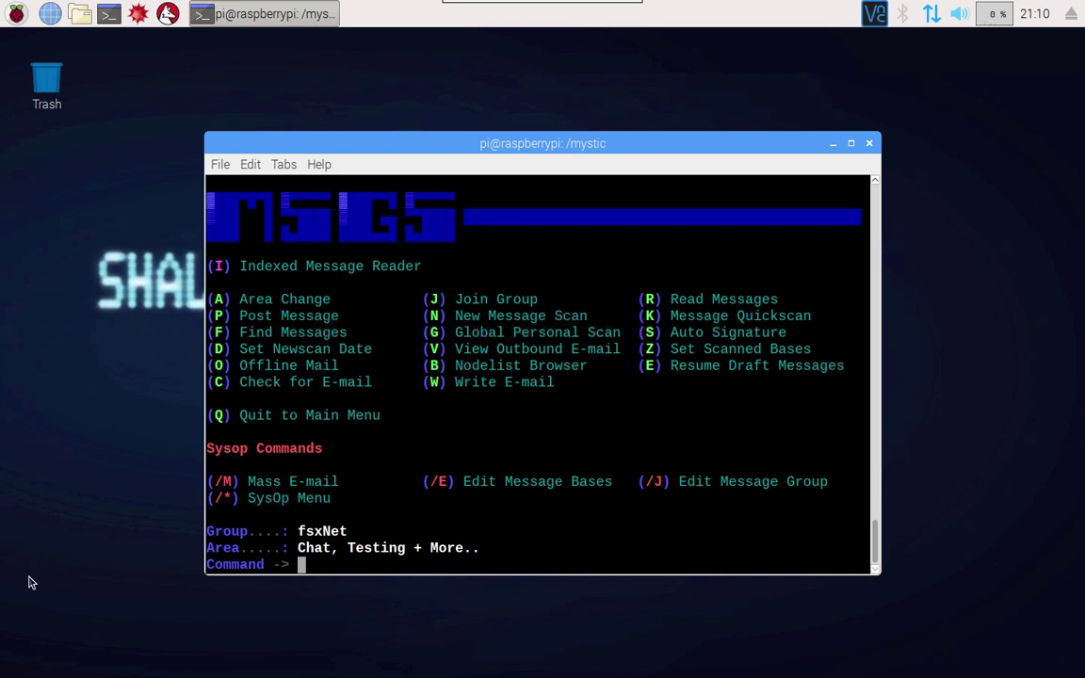
{"action": "key", "text": "r"}
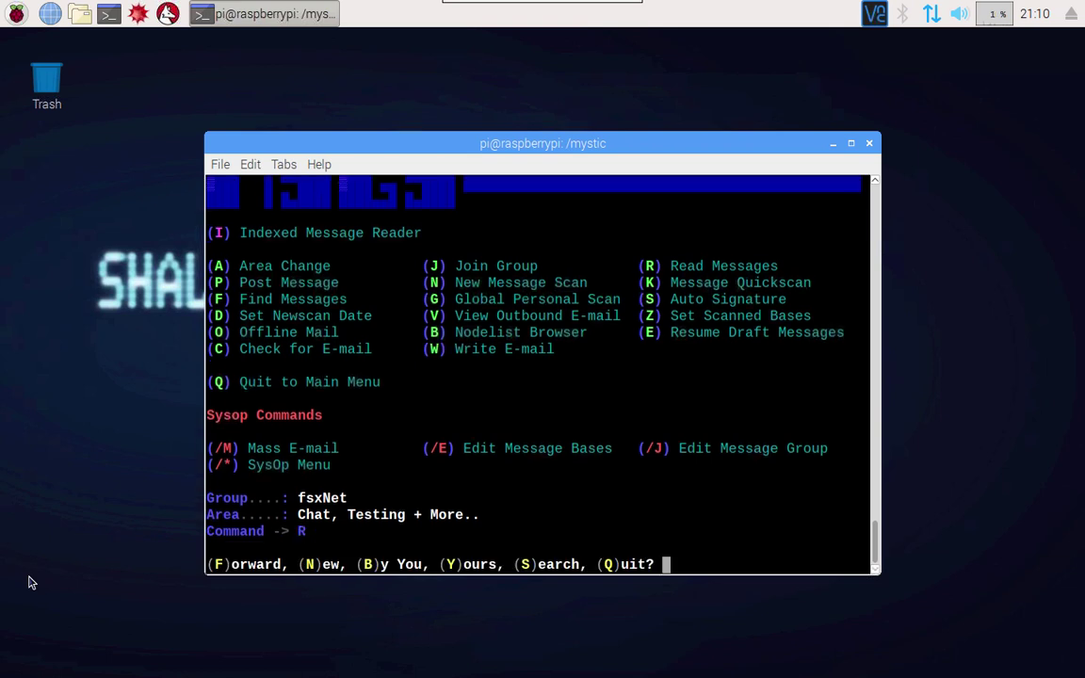
{"action": "key", "text": "Return"}
{"action": "key", "text": "Return"}
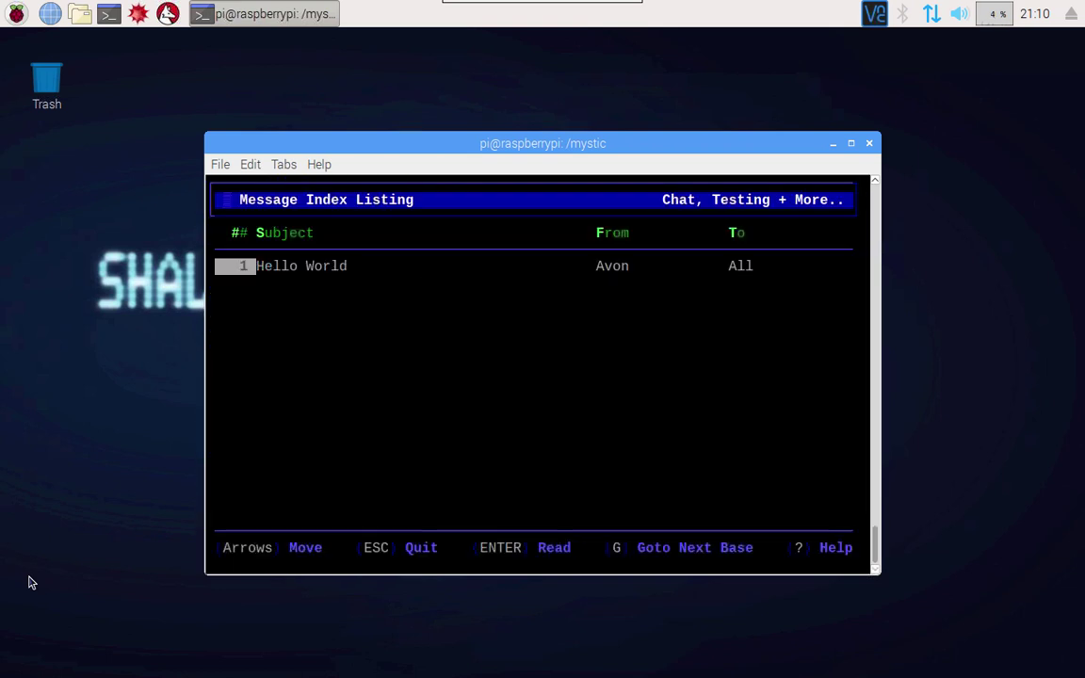
{"action": "key", "text": "Return"}
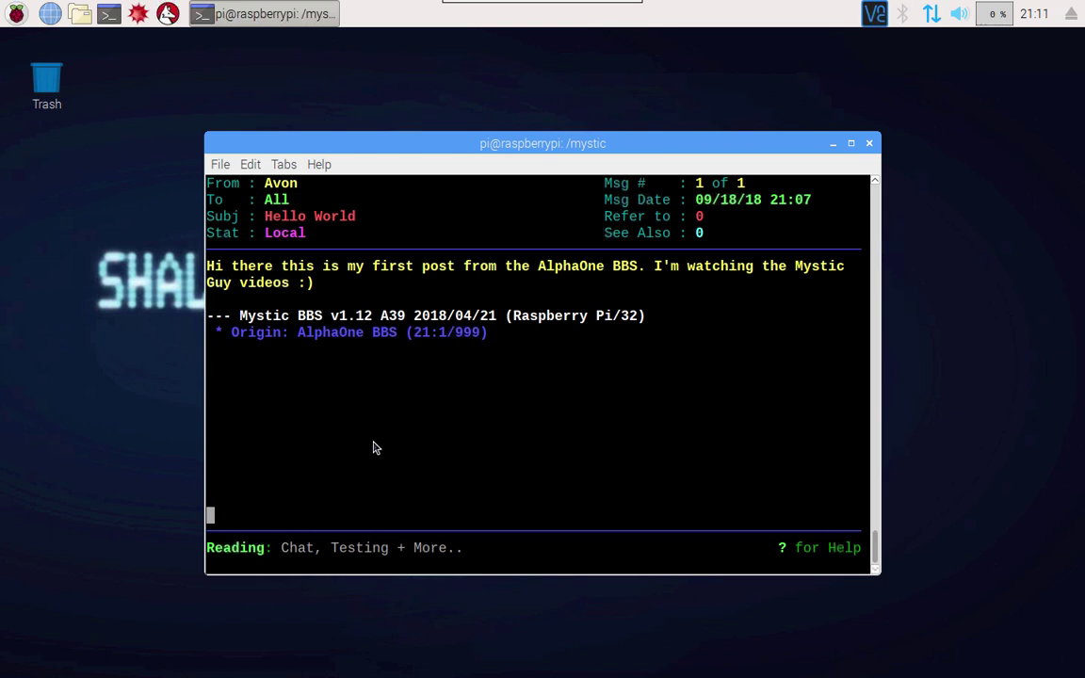
Step: Quit the reader and main menu, then log off with /G
{"action": "key", "text": "q"}
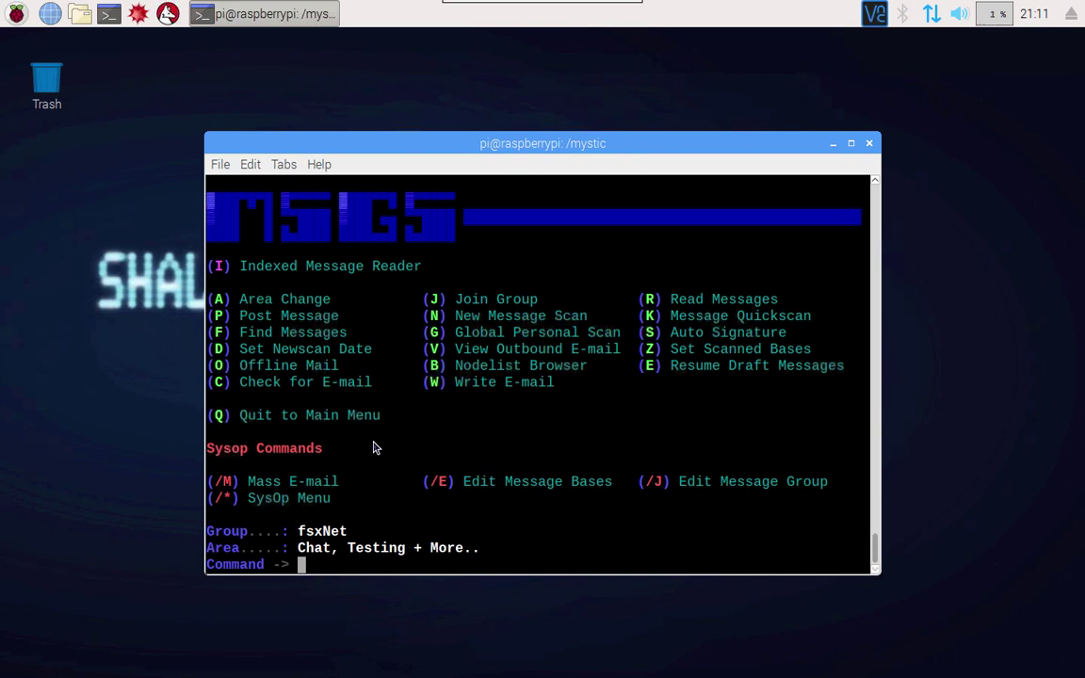
{"action": "key", "text": "q"}
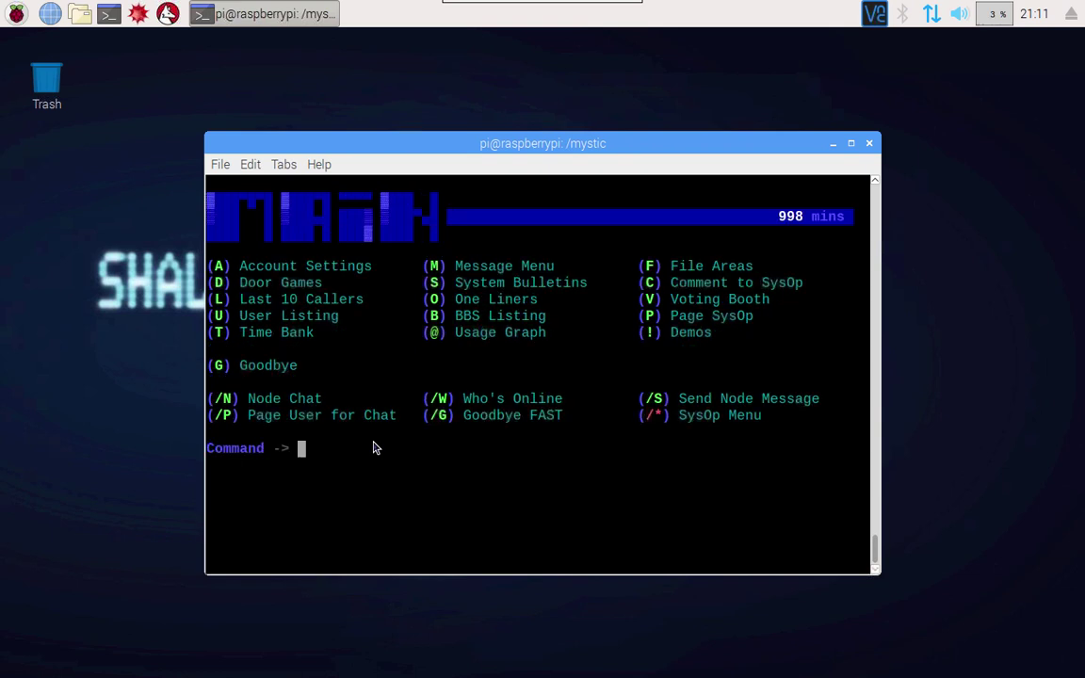
{"action": "type", "text": "/G"}
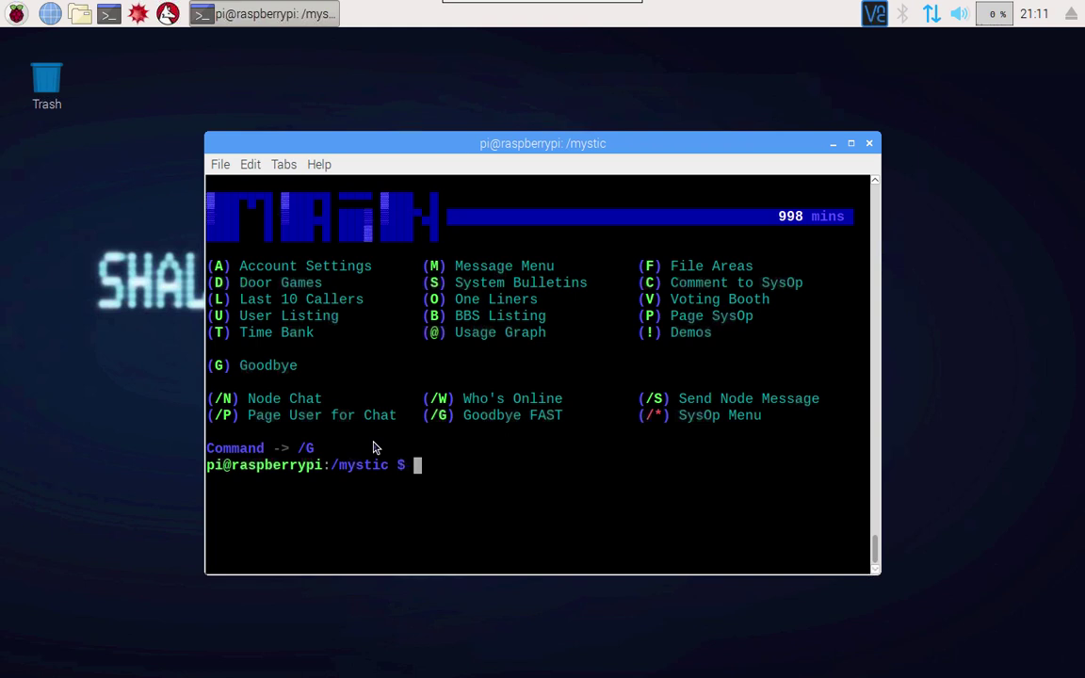
Step: Browse to the /mystic folder in the file manager and open mailout.ini in the text editor
{"action": "left_click", "coordinate": [75, 14]}
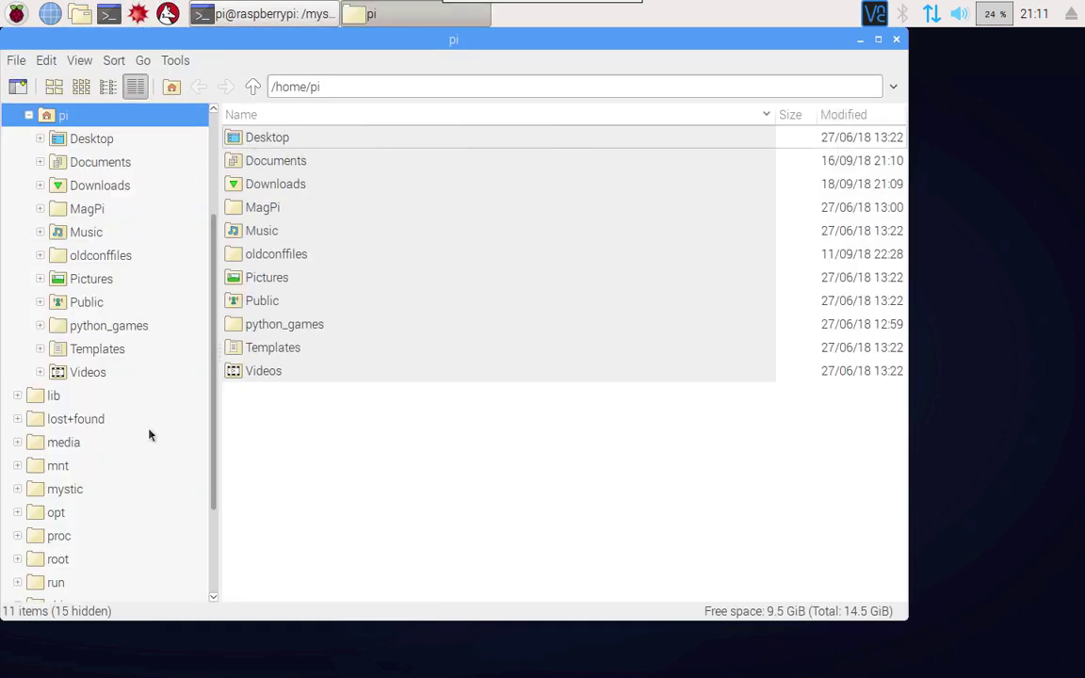
{"action": "scroll", "coordinate": [150, 435], "scroll_direction": "down", "scroll_amount": 3}
{"action": "scroll", "coordinate": [141, 424], "scroll_direction": "down", "scroll_amount": 1}
{"action": "left_click", "coordinate": [68, 357]}
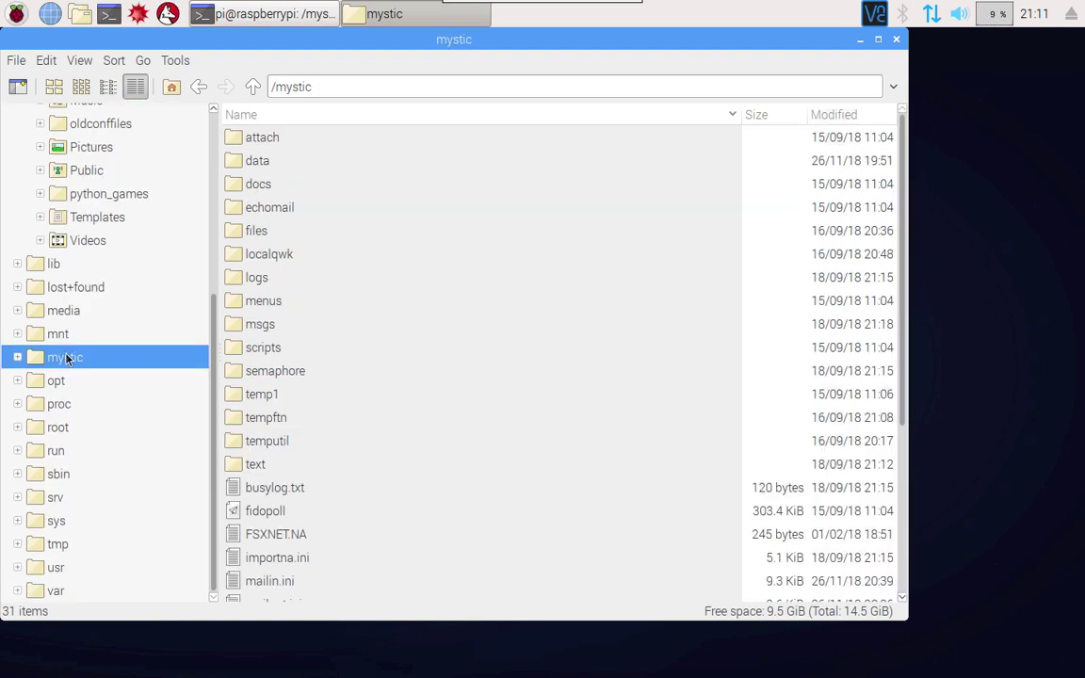
{"action": "scroll", "coordinate": [485, 411], "scroll_direction": "down", "scroll_amount": 3}
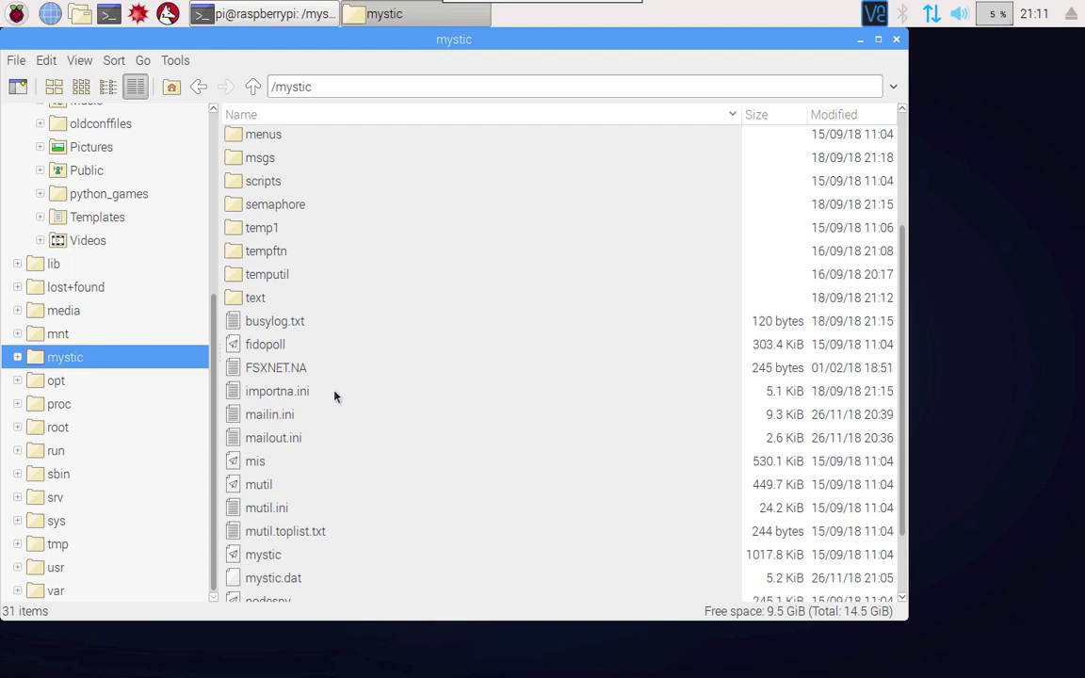
{"action": "scroll", "coordinate": [347, 402], "scroll_direction": "down", "scroll_amount": 1}
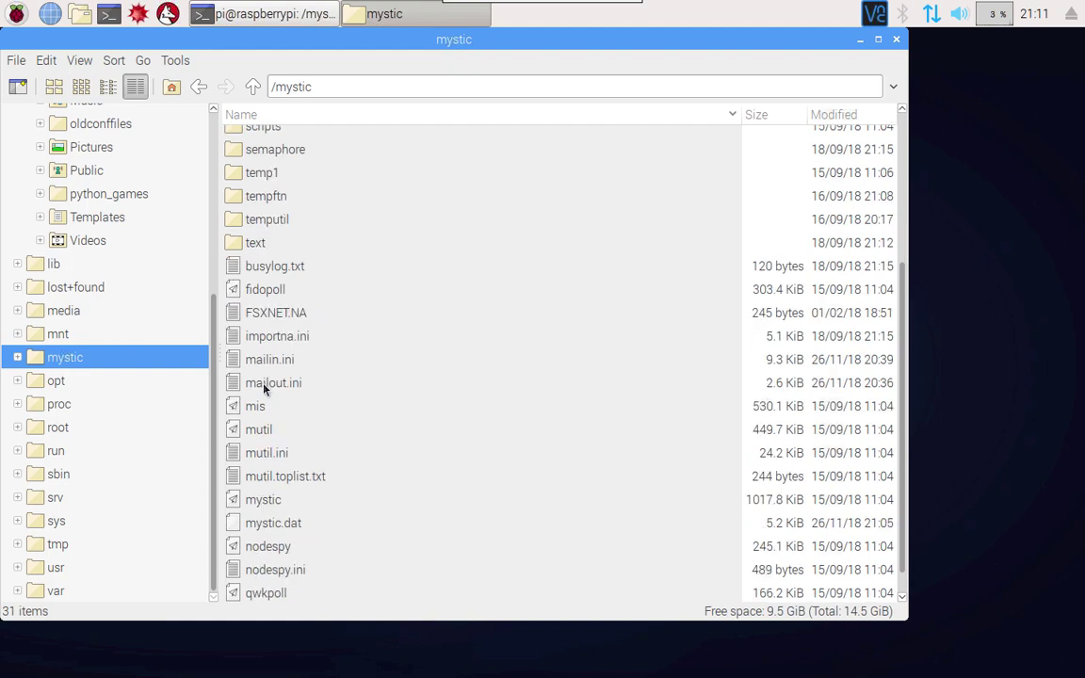
{"action": "left_click", "coordinate": [300, 387]}
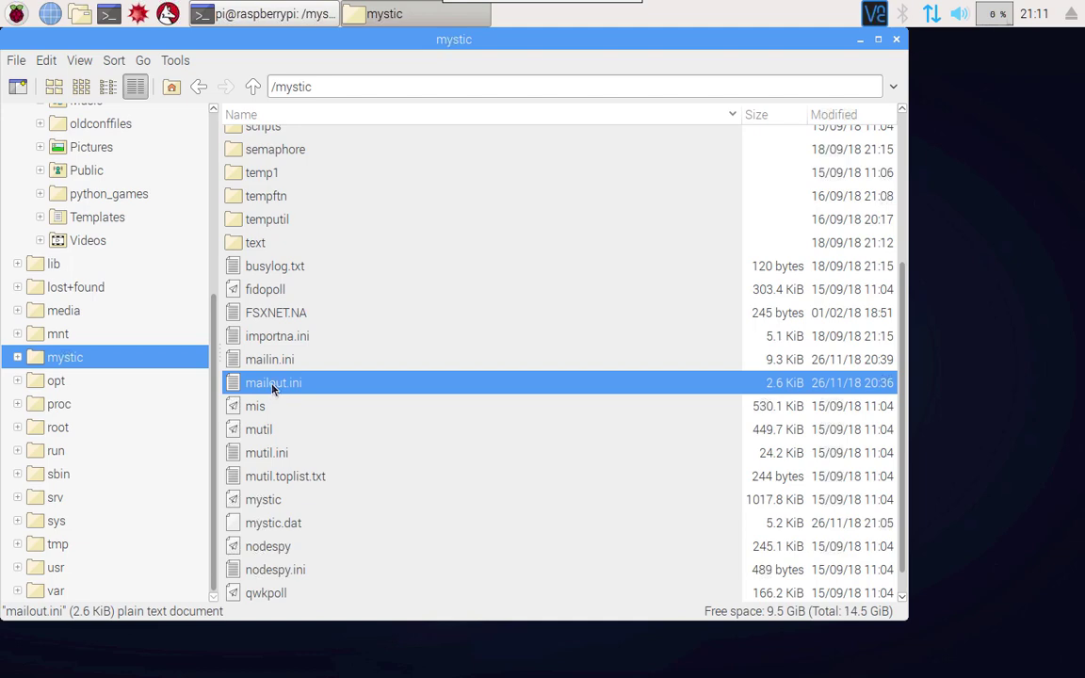
{"action": "double_click", "coordinate": [359, 392]}
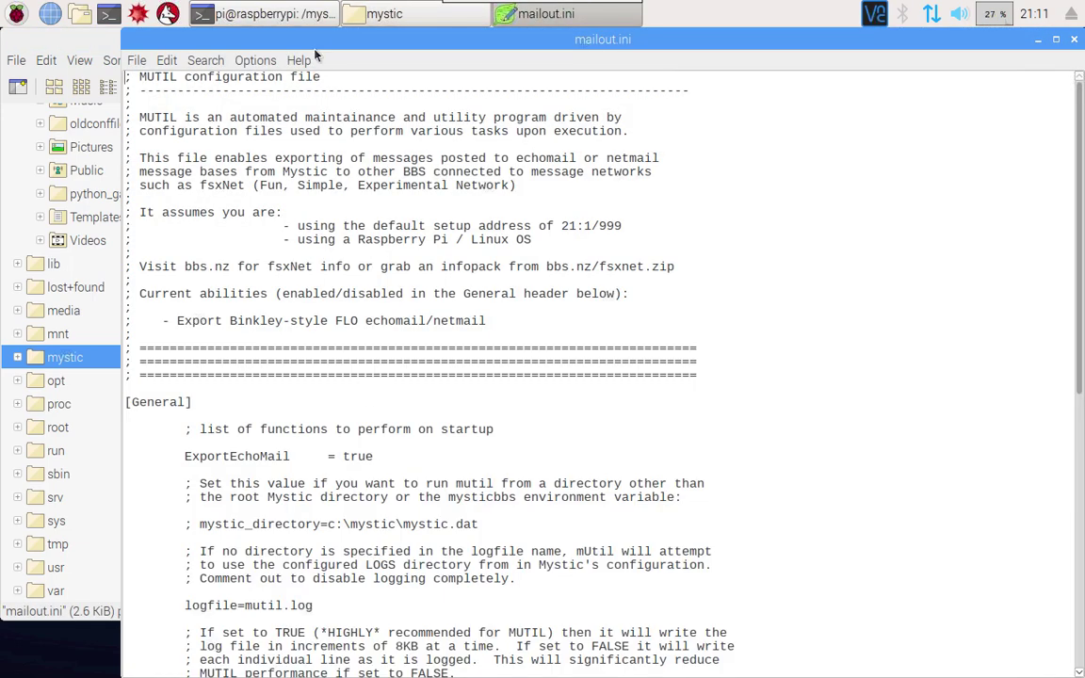
Step: Maximize the editor and highlight the file's description of what it enables
{"action": "double_click", "coordinate": [315, 37]}
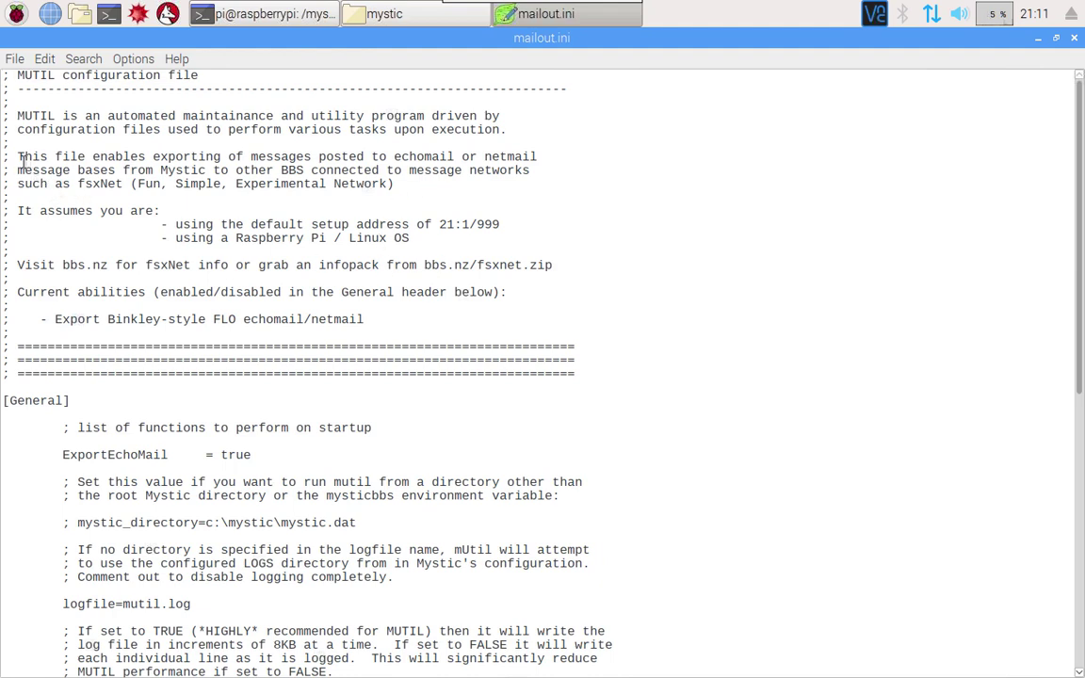
{"action": "left_click_drag", "start_coordinate": [19, 158], "coordinate": [320, 166]}
{"action": "left_click", "coordinate": [339, 165]}
{"action": "left_click", "coordinate": [387, 181]}
Step: Highlight the Export Binkley-style FLO echomail/netmail line and its words echomail and netmail
{"action": "scroll", "coordinate": [412, 249], "scroll_direction": "down", "scroll_amount": 3}
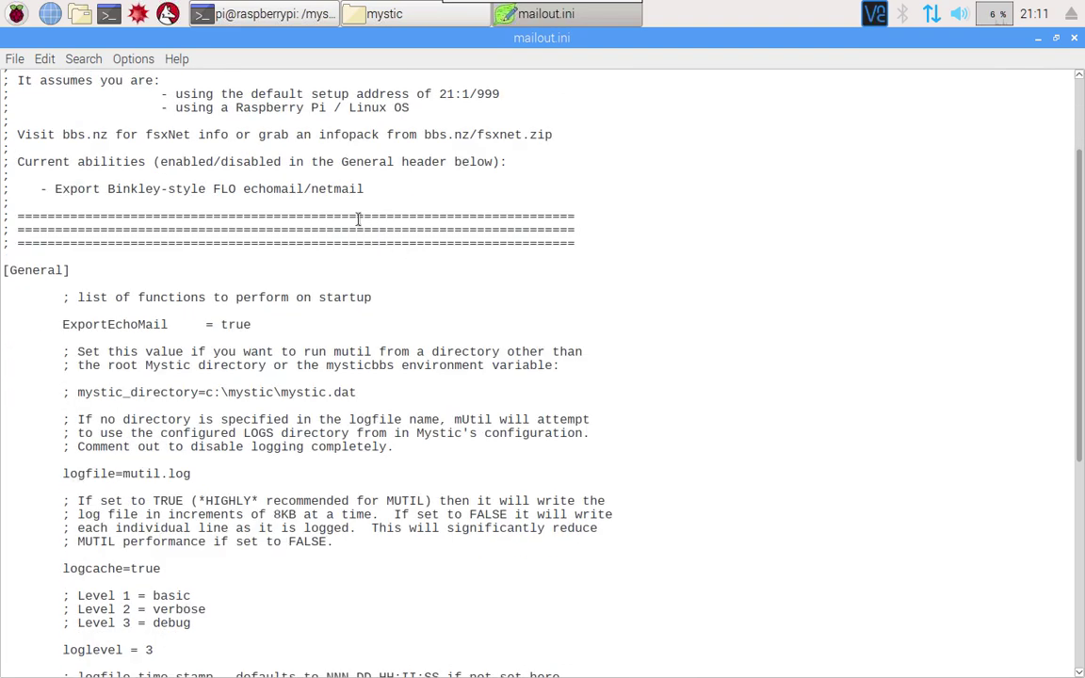
{"action": "left_click_drag", "start_coordinate": [366, 190], "coordinate": [26, 191]}
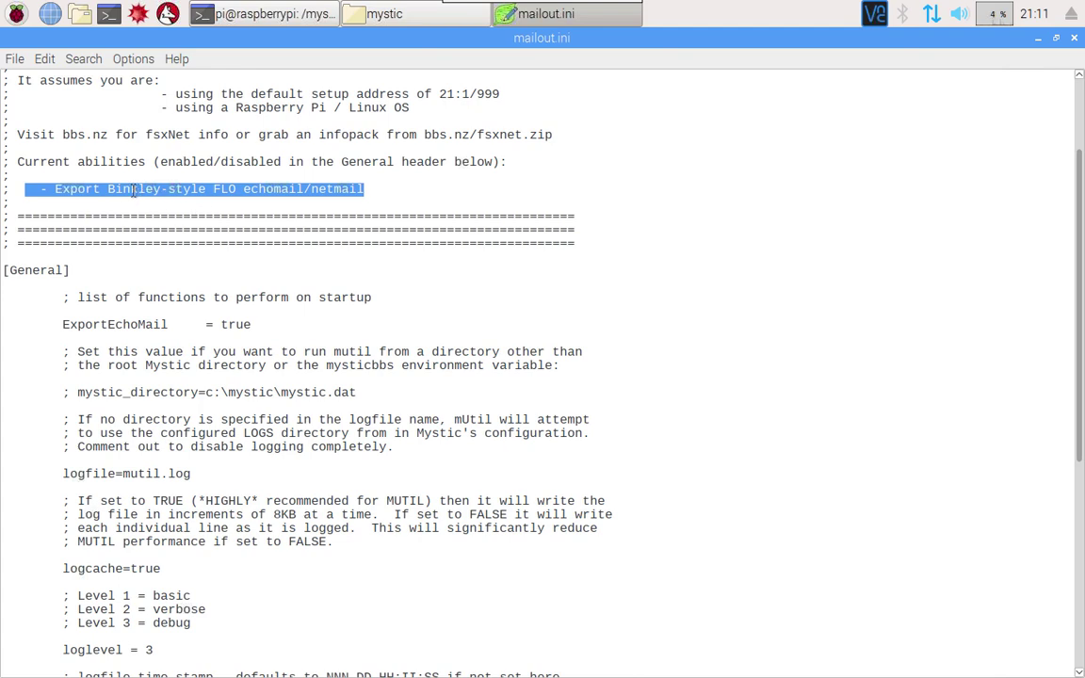
{"action": "left_click", "coordinate": [256, 188]}
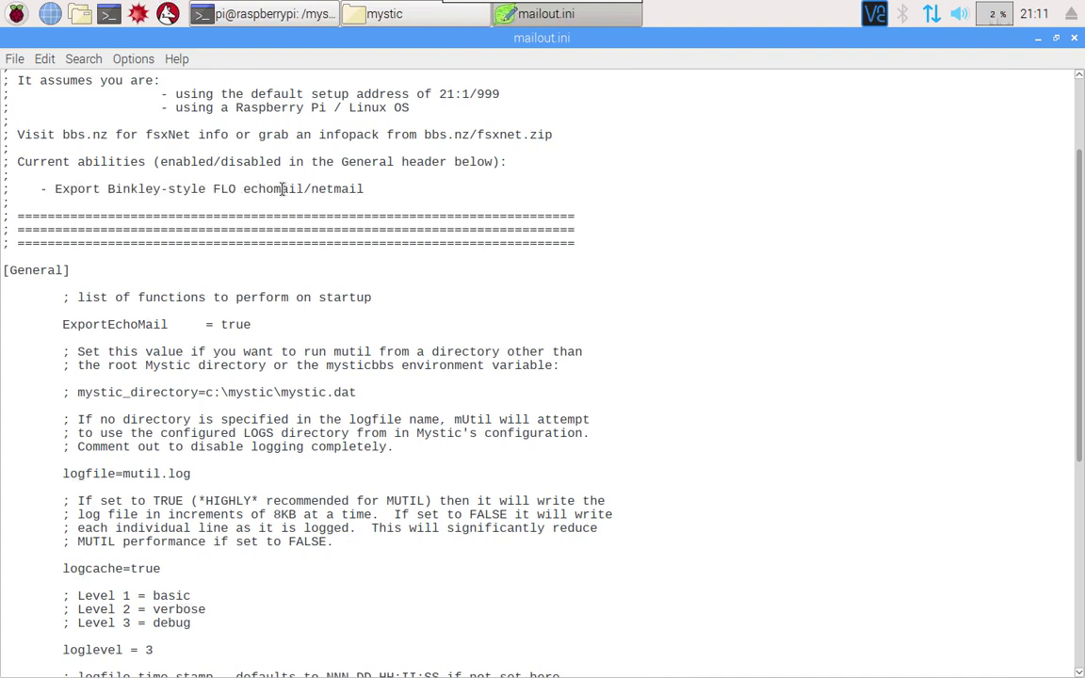
{"action": "double_click", "coordinate": [279, 188]}
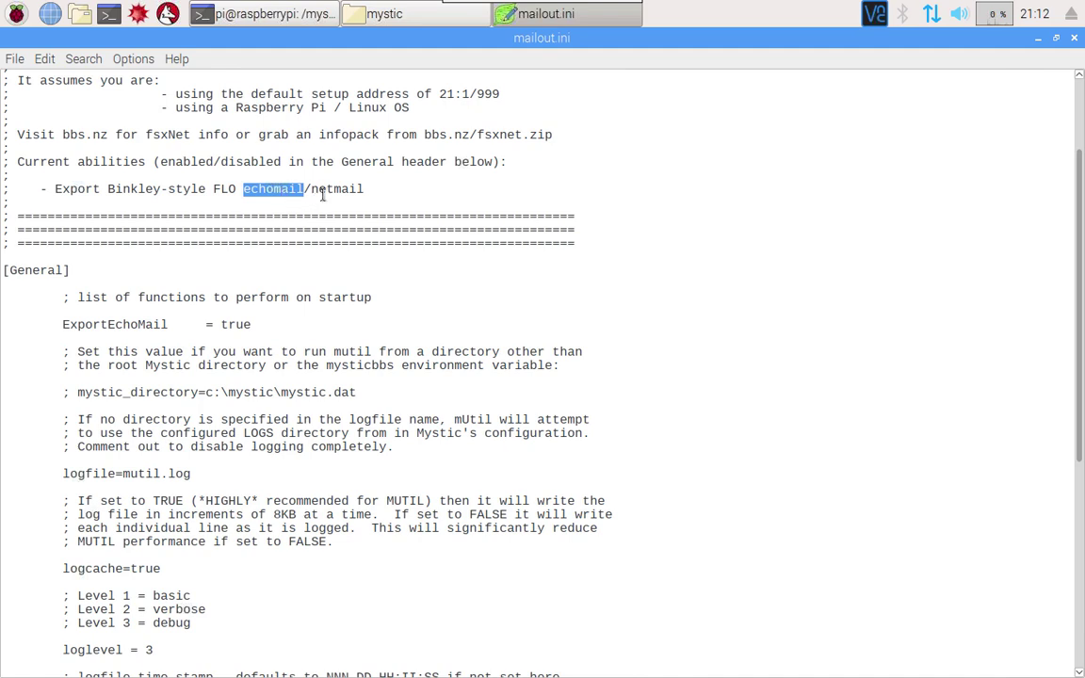
{"action": "left_click", "coordinate": [325, 189]}
{"action": "double_click", "coordinate": [325, 188]}
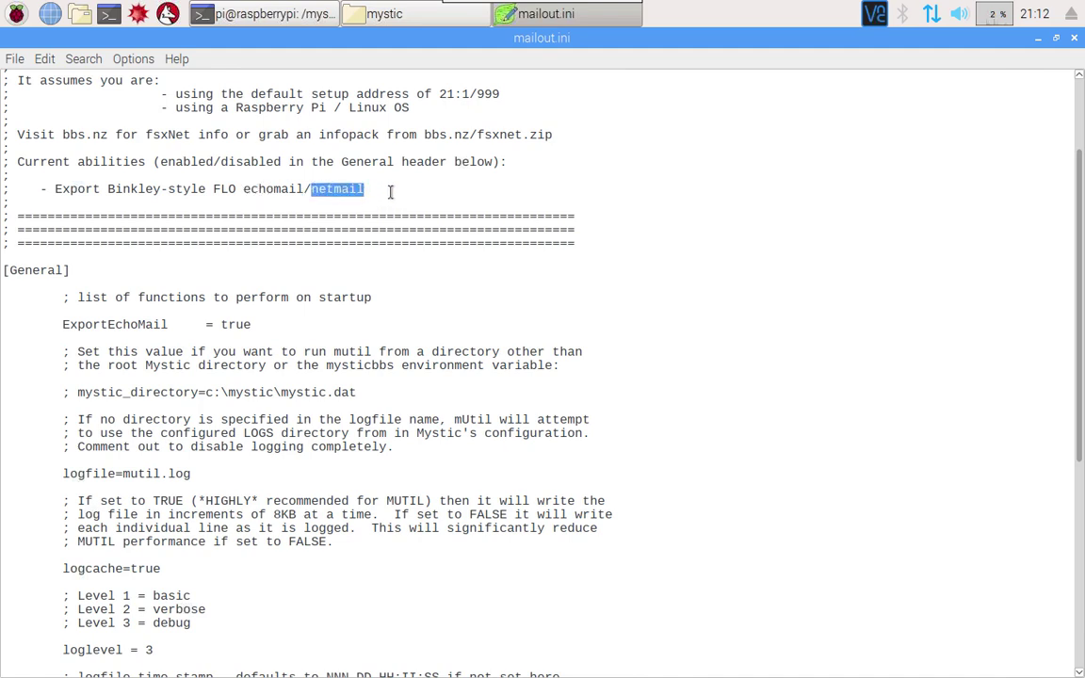
{"action": "left_click", "coordinate": [386, 192]}
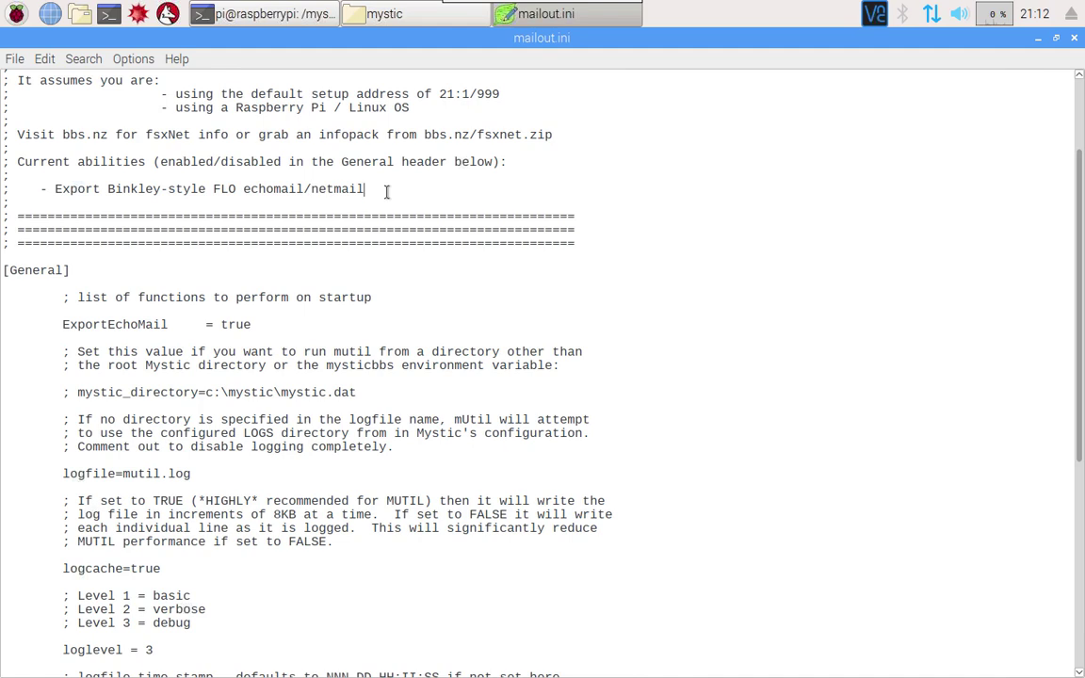
Step: Highlight the ExportEchoMail = true, maxlogsize = 50000 and skip_online = false settings
{"action": "scroll", "coordinate": [387, 191], "scroll_direction": "down", "scroll_amount": 3}
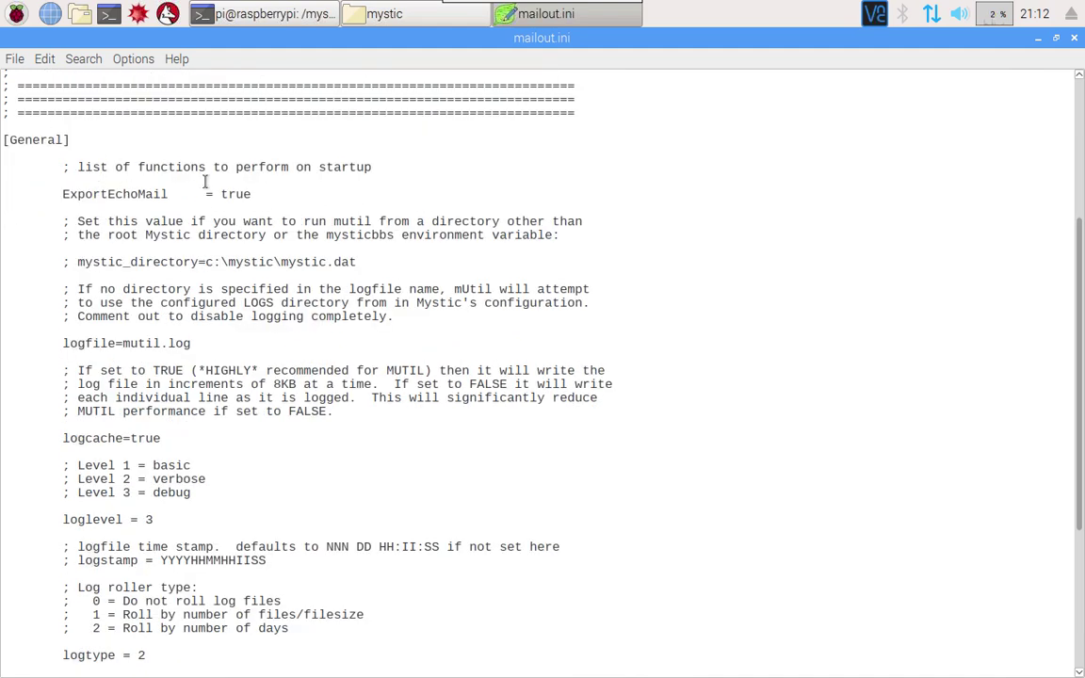
{"action": "left_click_drag", "start_coordinate": [259, 194], "coordinate": [58, 195]}
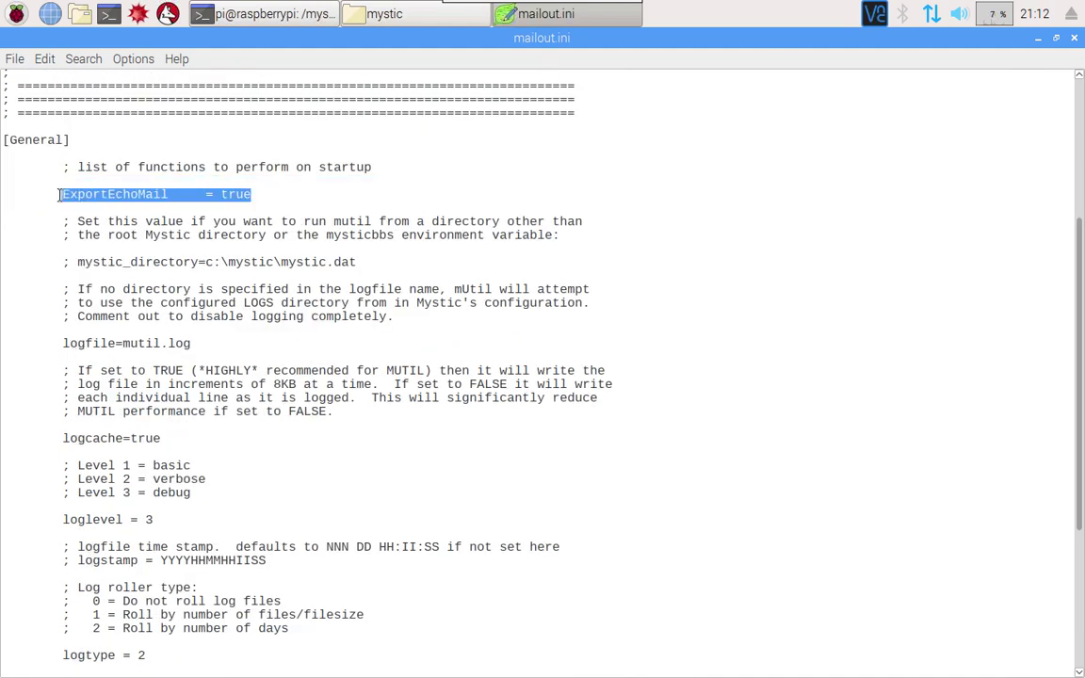
{"action": "left_click", "coordinate": [294, 204]}
{"action": "scroll", "coordinate": [287, 205], "scroll_direction": "down", "scroll_amount": 2}
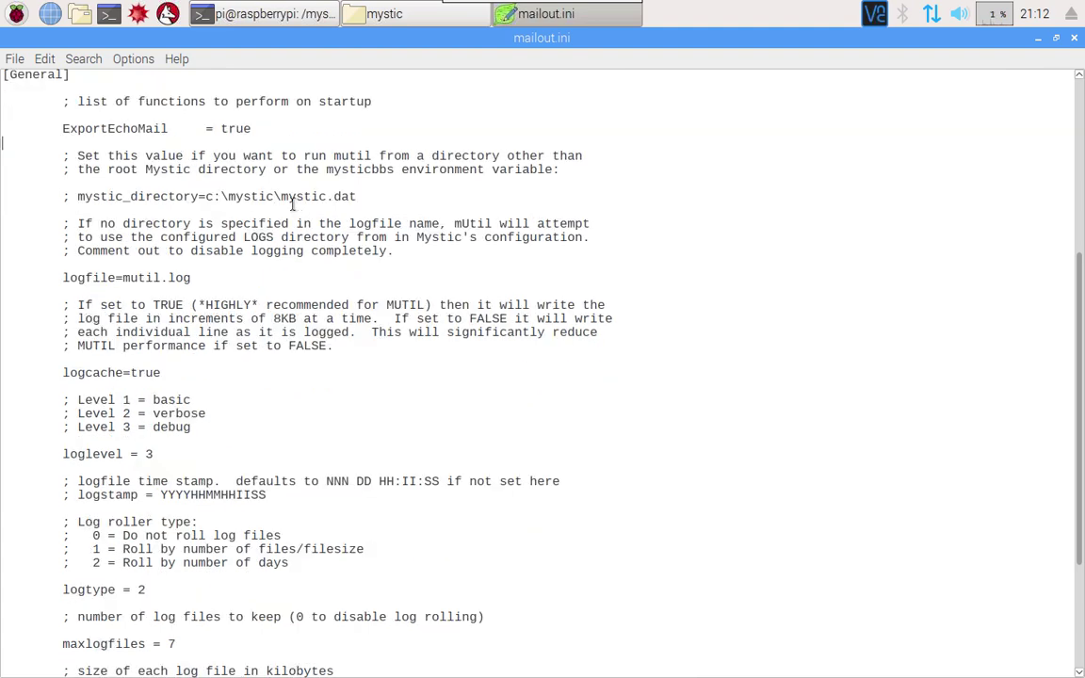
{"action": "scroll", "coordinate": [287, 205], "scroll_direction": "down", "scroll_amount": 5}
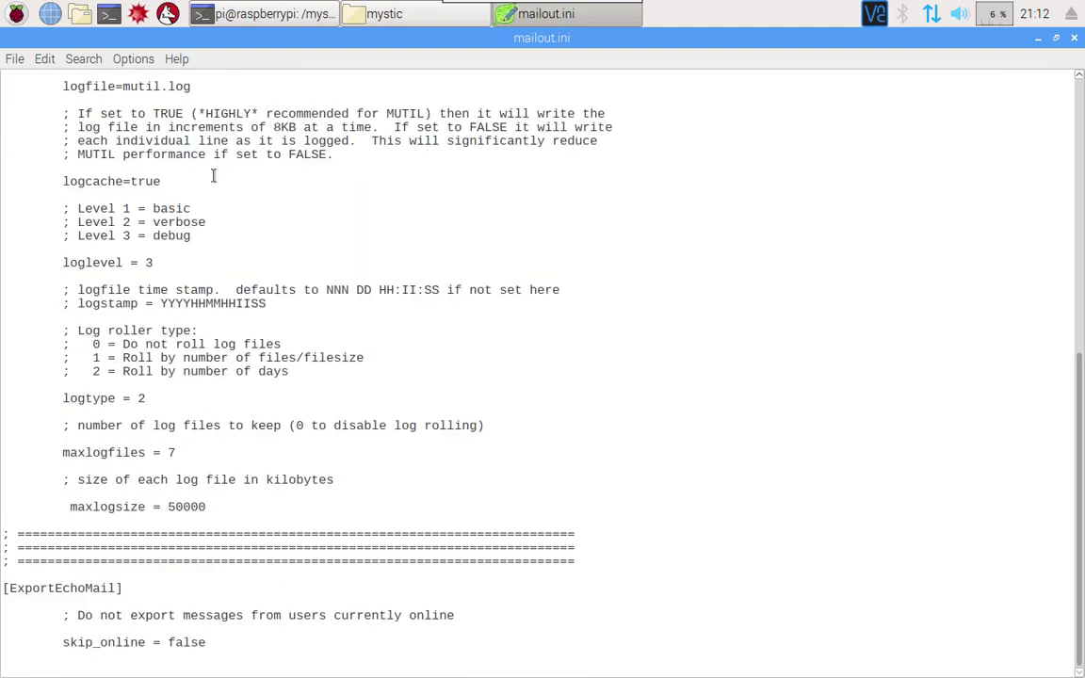
{"action": "left_click", "coordinate": [67, 507]}
{"action": "left_click_drag", "start_coordinate": [217, 644], "coordinate": [63, 644]}
{"action": "left_click", "coordinate": [384, 14]}
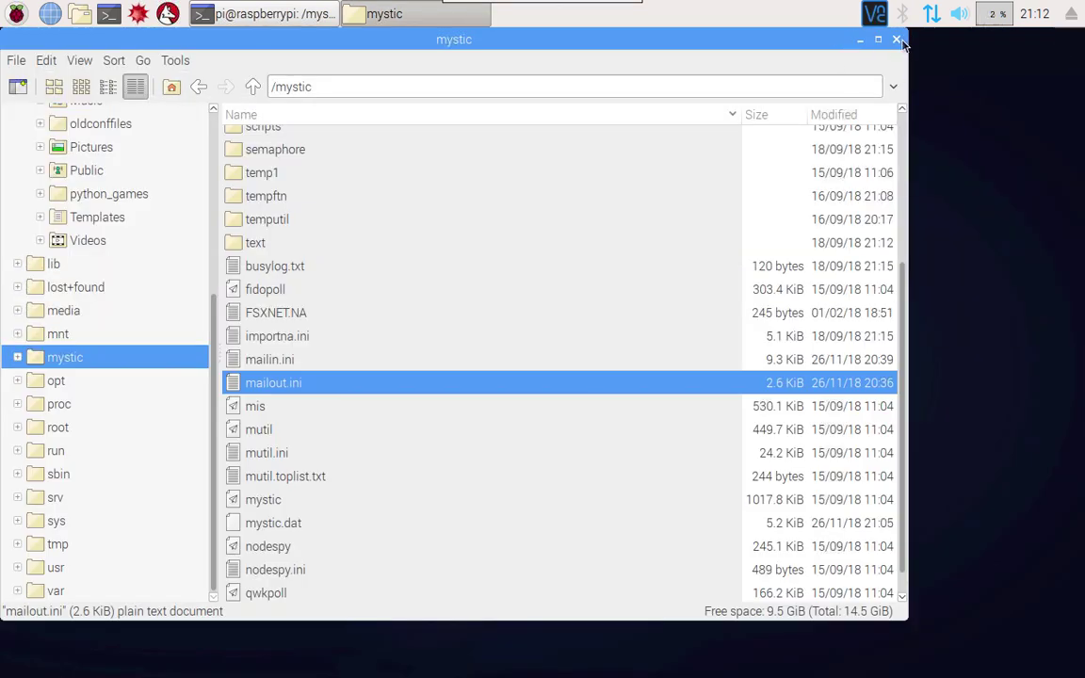
Step: Close the file manager, clear the terminal and run ./mutil without a configuration file
{"action": "left_click", "coordinate": [896, 39]}
{"action": "type", "text": "clear"}
{"action": "key", "text": "Return"}
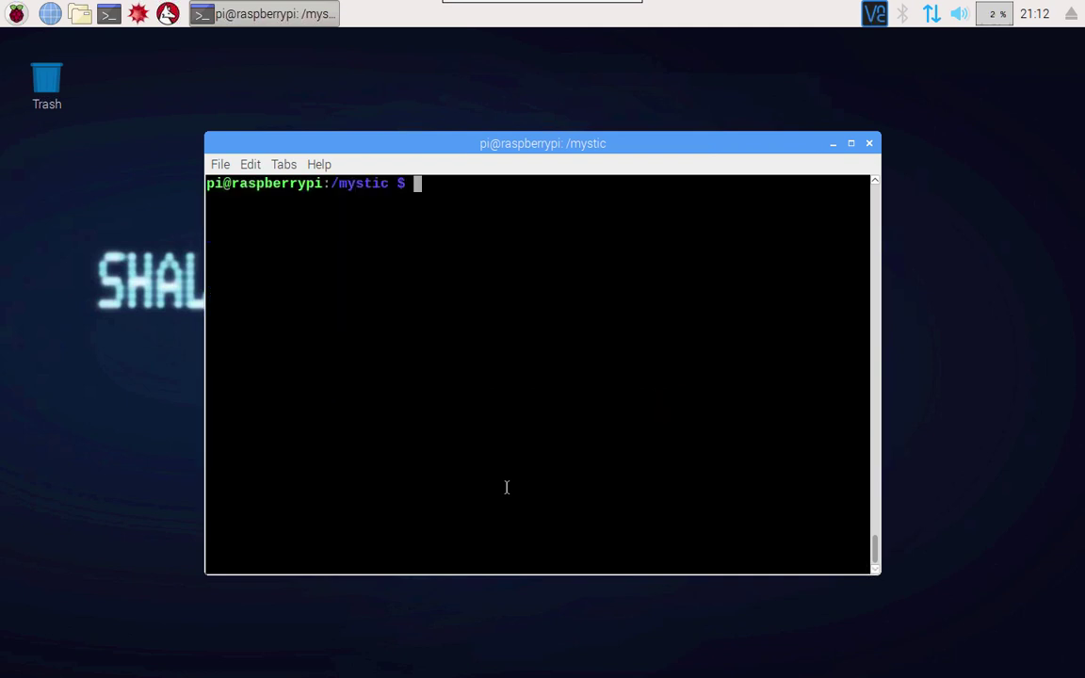
{"action": "type", "text": "./mutil"}
{"action": "key", "text": "Return"}
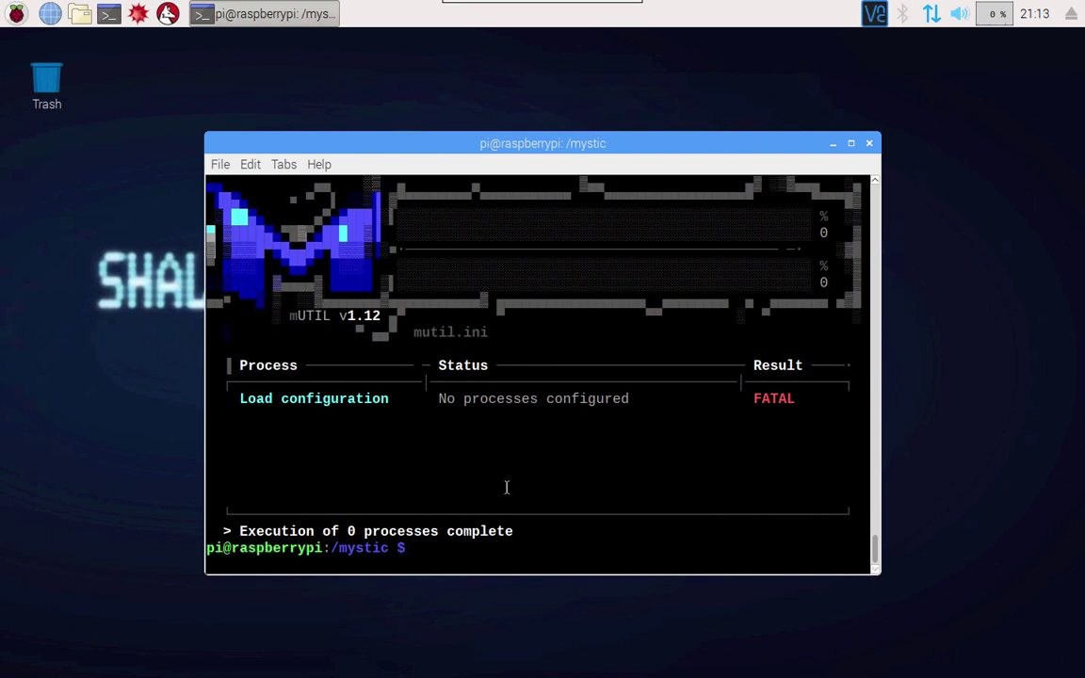
Step: Run ./mutil mailout.ini to export echomail: 1 echo, 0 net, 0 skipped
{"action": "key", "text": "Up"}
{"action": "type", "text": "mailu"}
{"action": "key", "text": "BackSpace"}
{"action": "type", "text": "out.ini"}
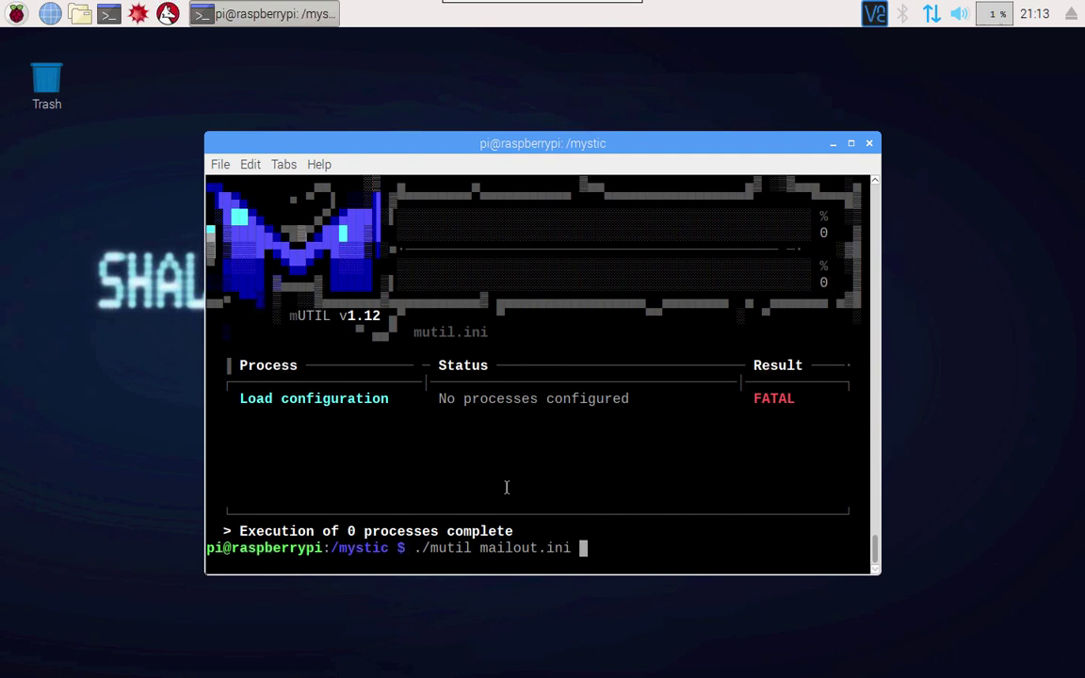
{"action": "key", "text": "Return"}
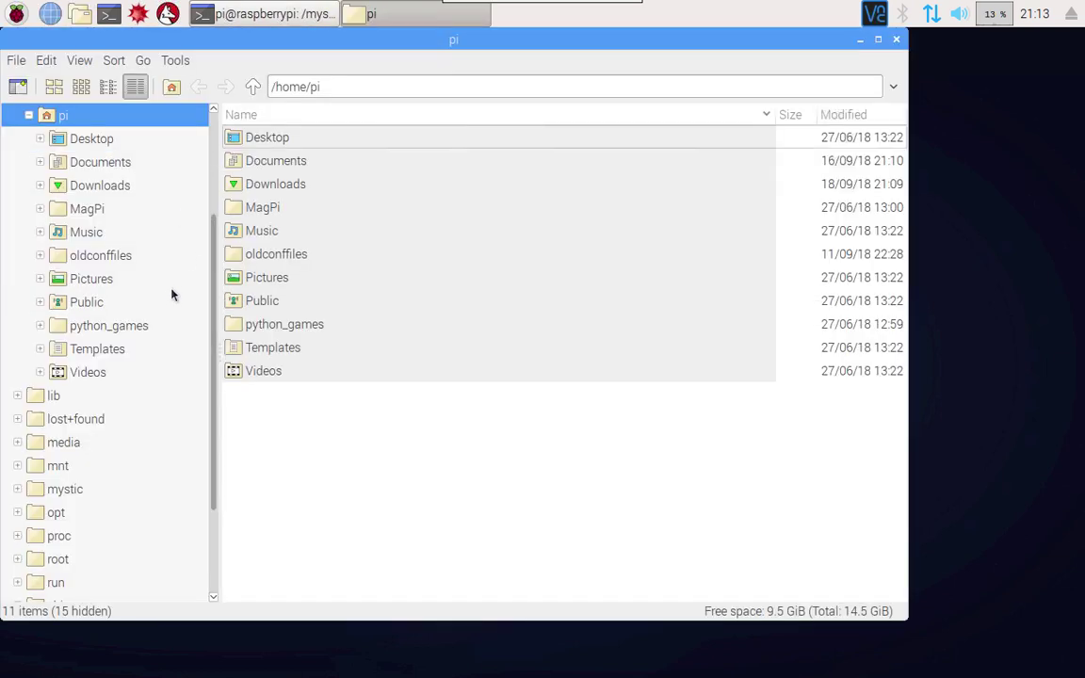
Step: Browse to /mystic/logs and open mutil.20181126.log in the text editor
{"action": "scroll", "coordinate": [117, 418], "scroll_direction": "down", "scroll_amount": 2}
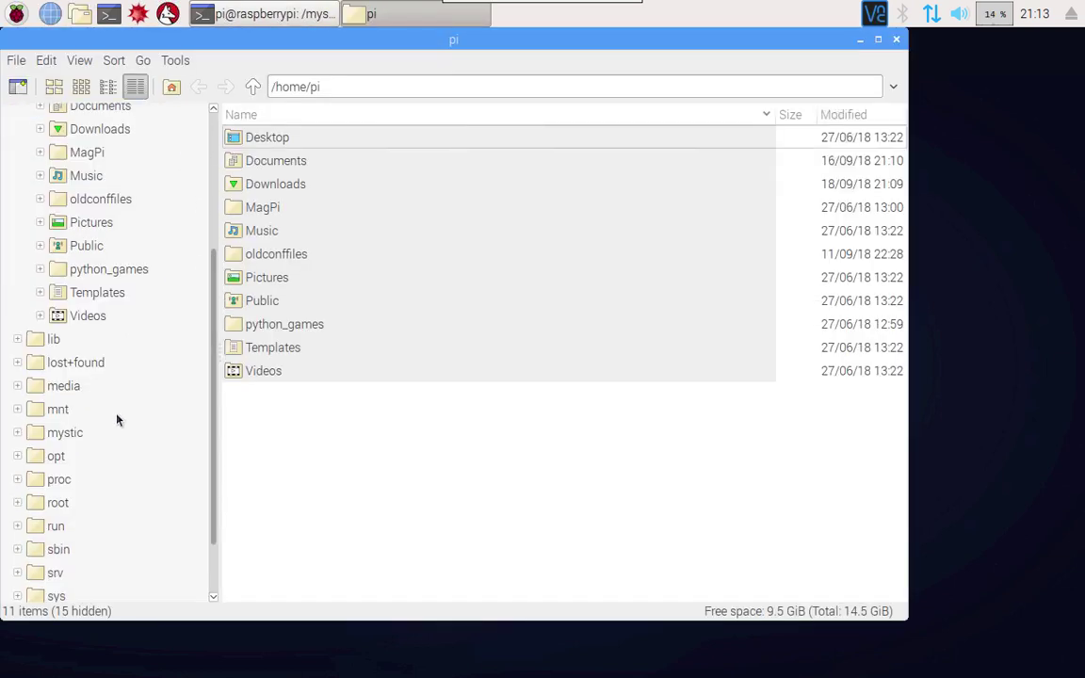
{"action": "left_click", "coordinate": [17, 433]}
{"action": "scroll", "coordinate": [155, 455], "scroll_direction": "down", "scroll_amount": 3}
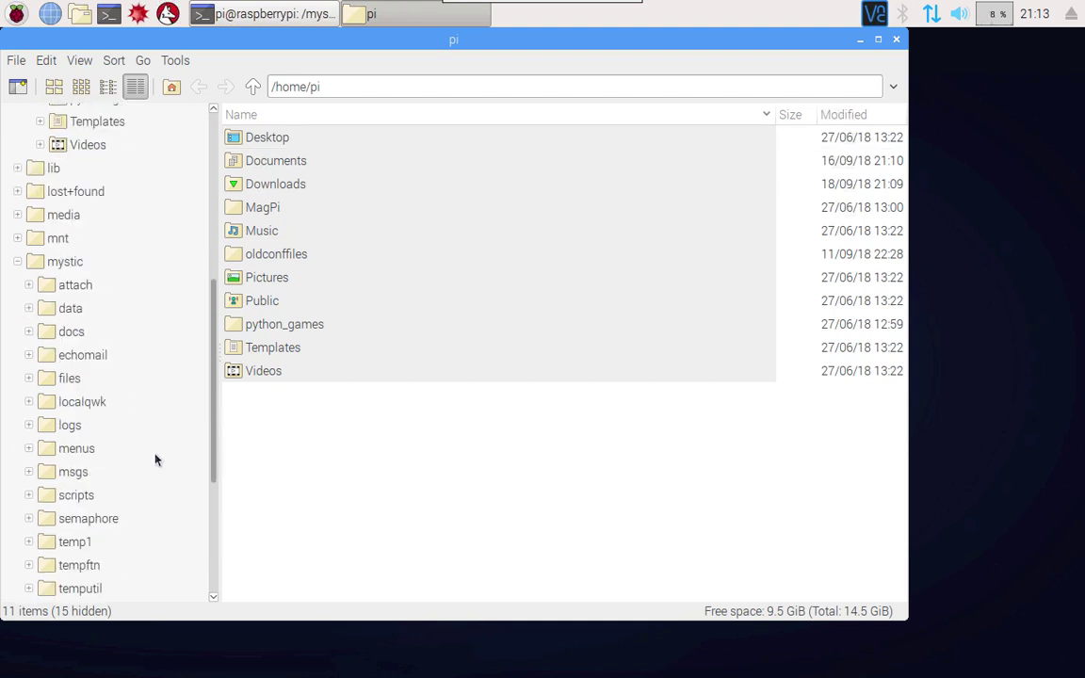
{"action": "left_click", "coordinate": [59, 426]}
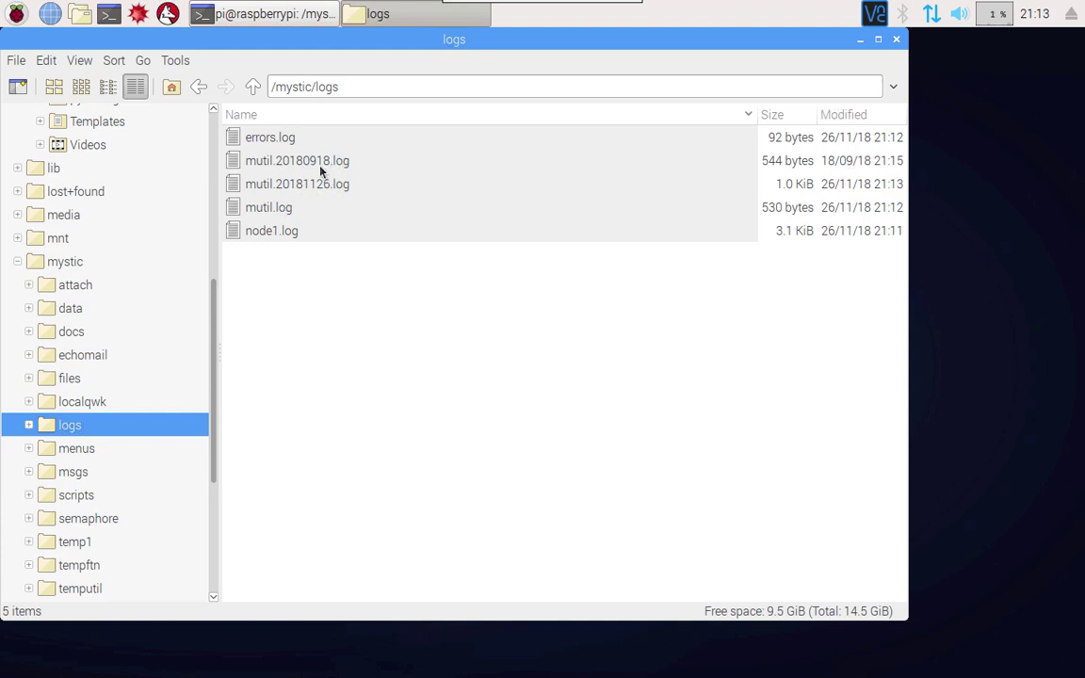
{"action": "left_click", "coordinate": [327, 188]}
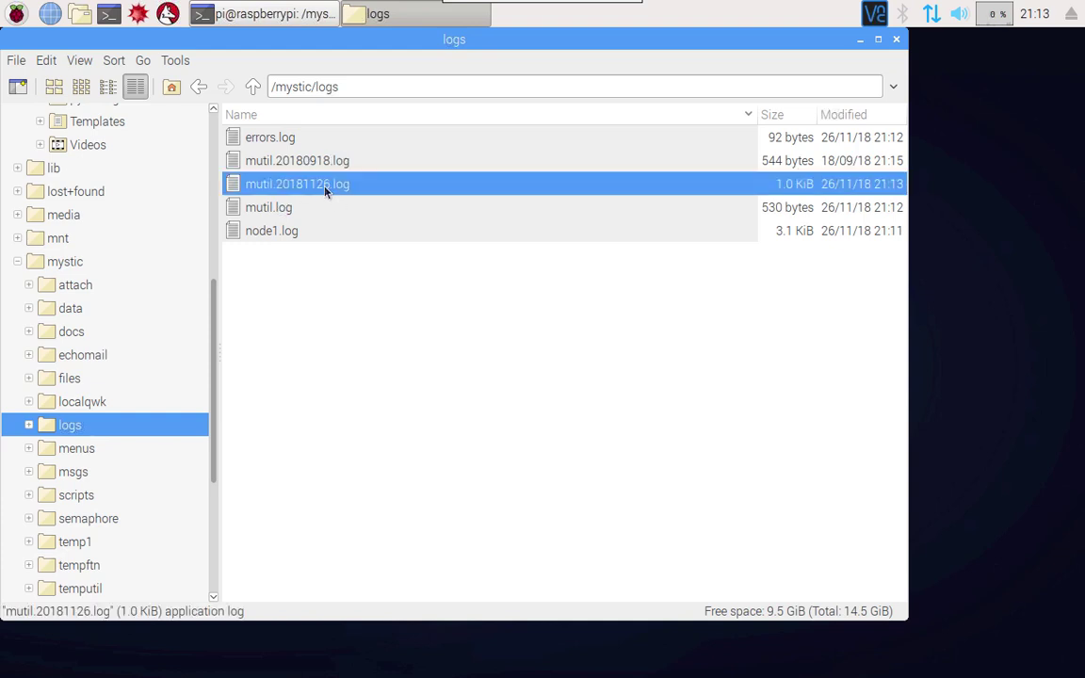
{"action": "double_click", "coordinate": [304, 193]}
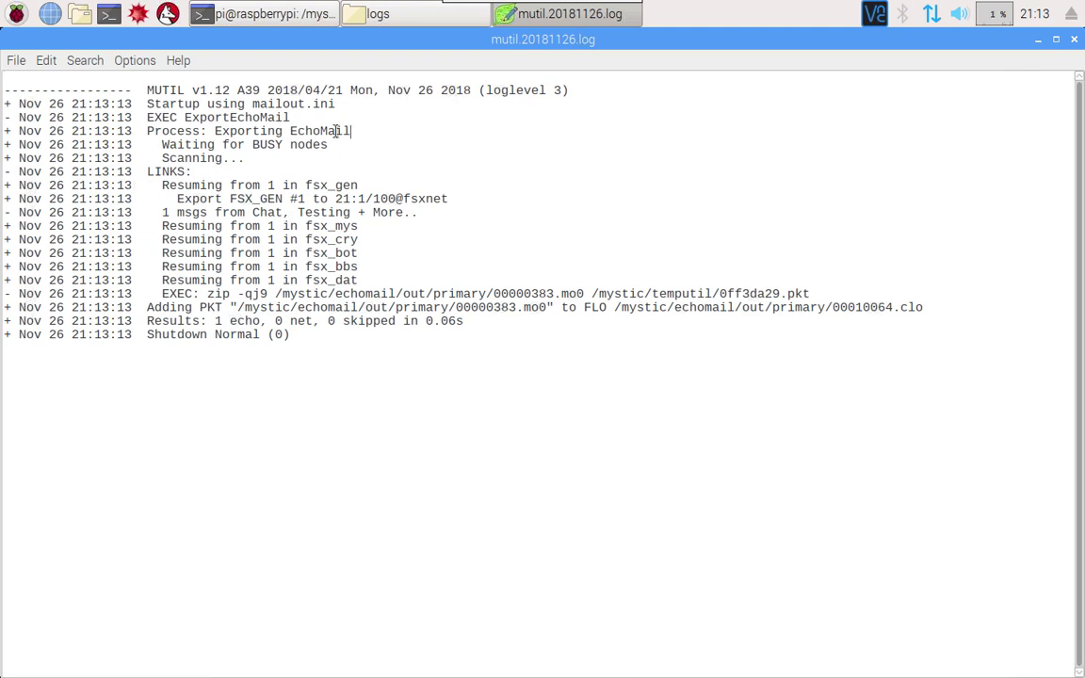
Step: Highlight the Exporting EchoMail line, fsx_gen, and the FSX_GEN #1 export to 21:1/100@fsxnet
{"action": "left_click_drag", "start_coordinate": [349, 131], "coordinate": [142, 131]}
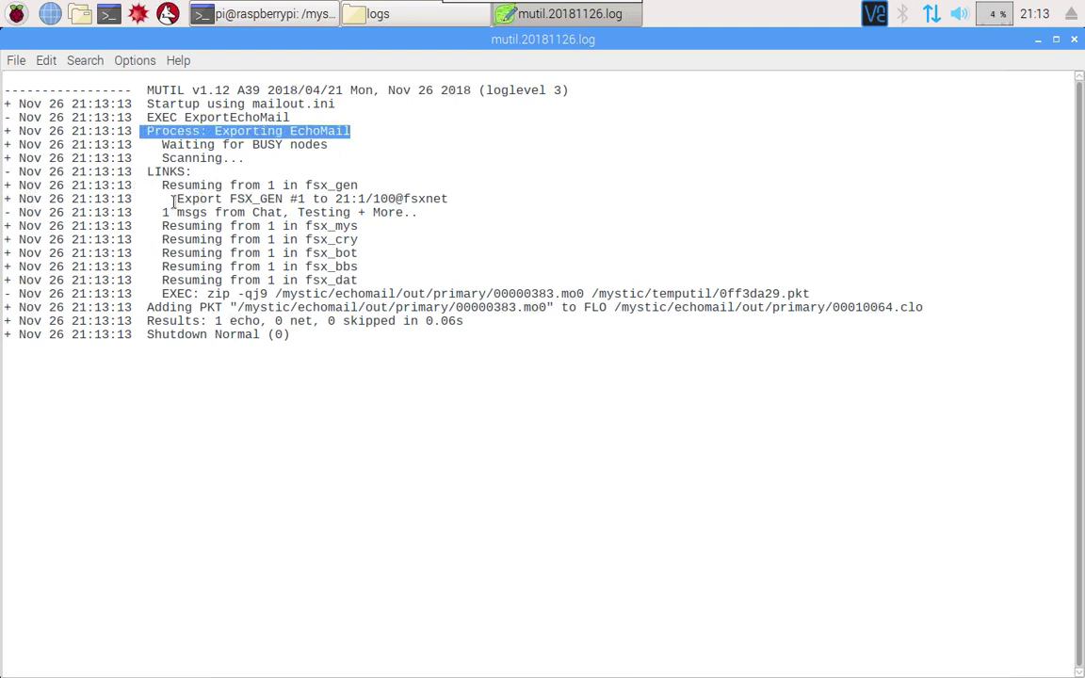
{"action": "left_click_drag", "start_coordinate": [359, 185], "coordinate": [308, 184]}
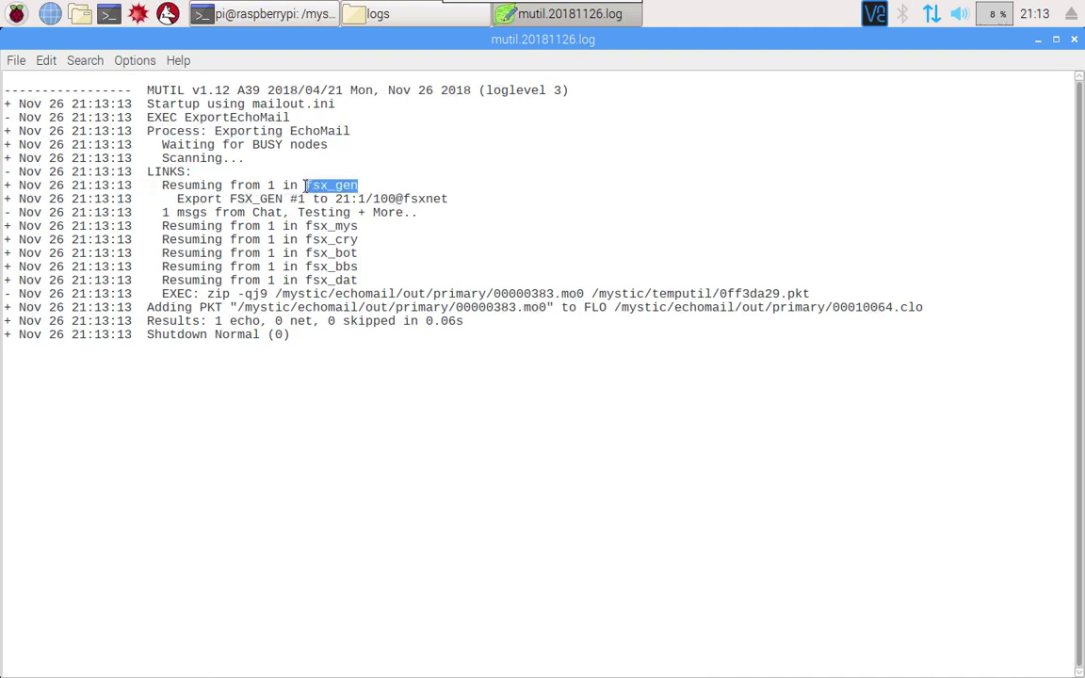
{"action": "left_click", "coordinate": [305, 199]}
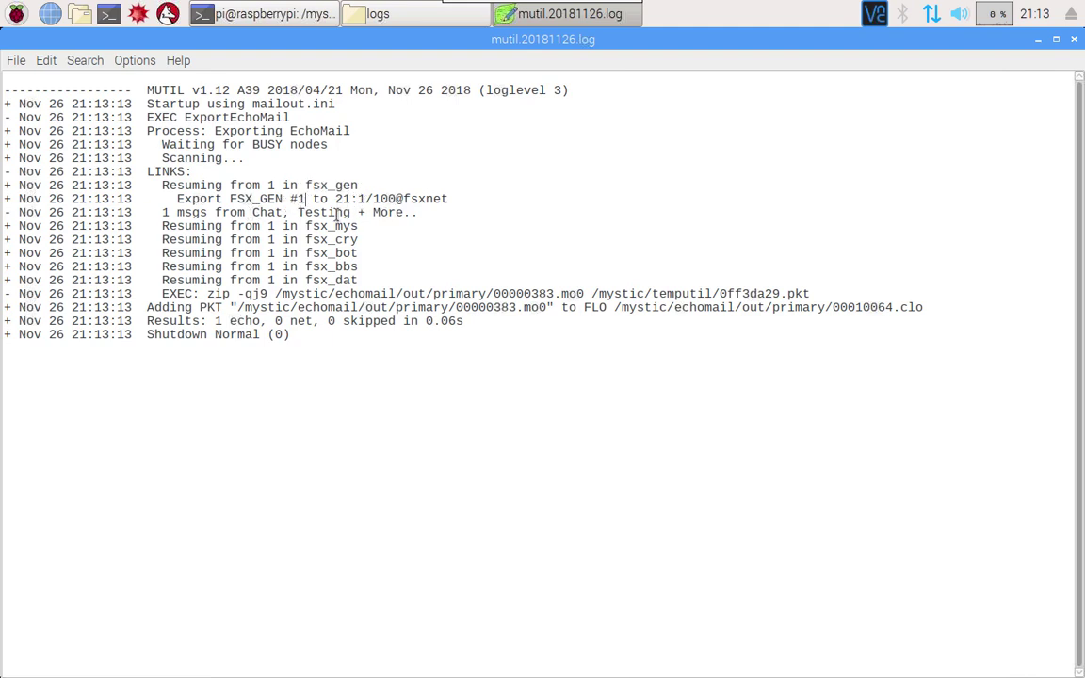
{"action": "left_click_drag", "start_coordinate": [185, 198], "coordinate": [471, 199]}
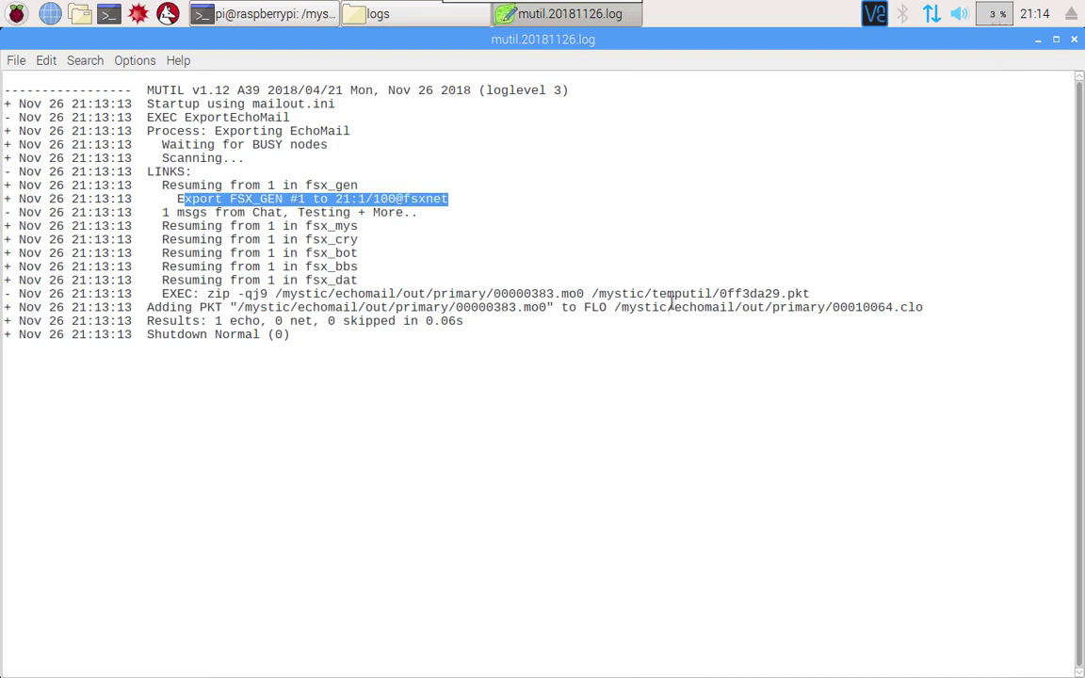
Step: Highlight the packet name 0ff3da29.pkt and the outbound primary folder path
{"action": "left_click_drag", "start_coordinate": [818, 293], "coordinate": [719, 292]}
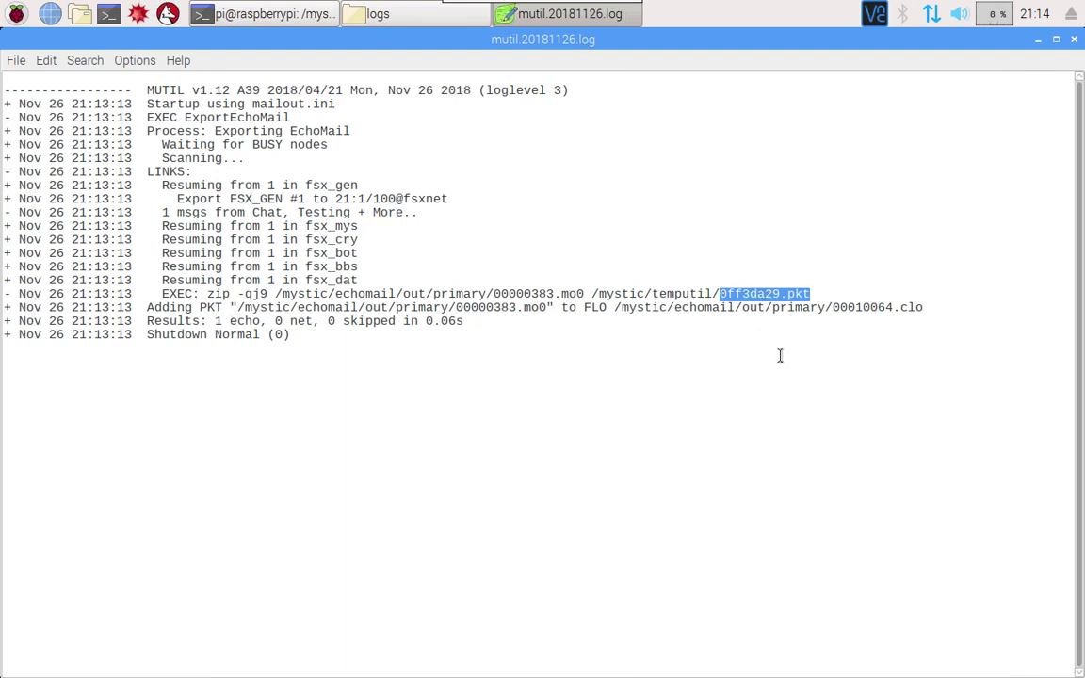
{"action": "left_click_drag", "start_coordinate": [814, 293], "coordinate": [722, 295]}
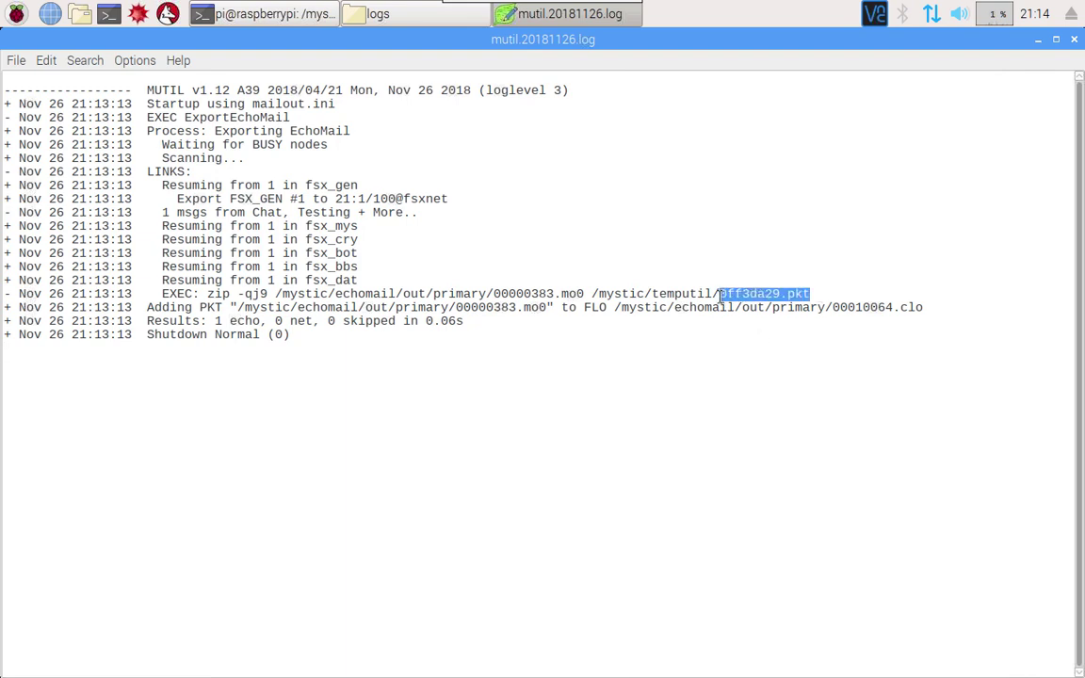
{"action": "left_click", "coordinate": [772, 371]}
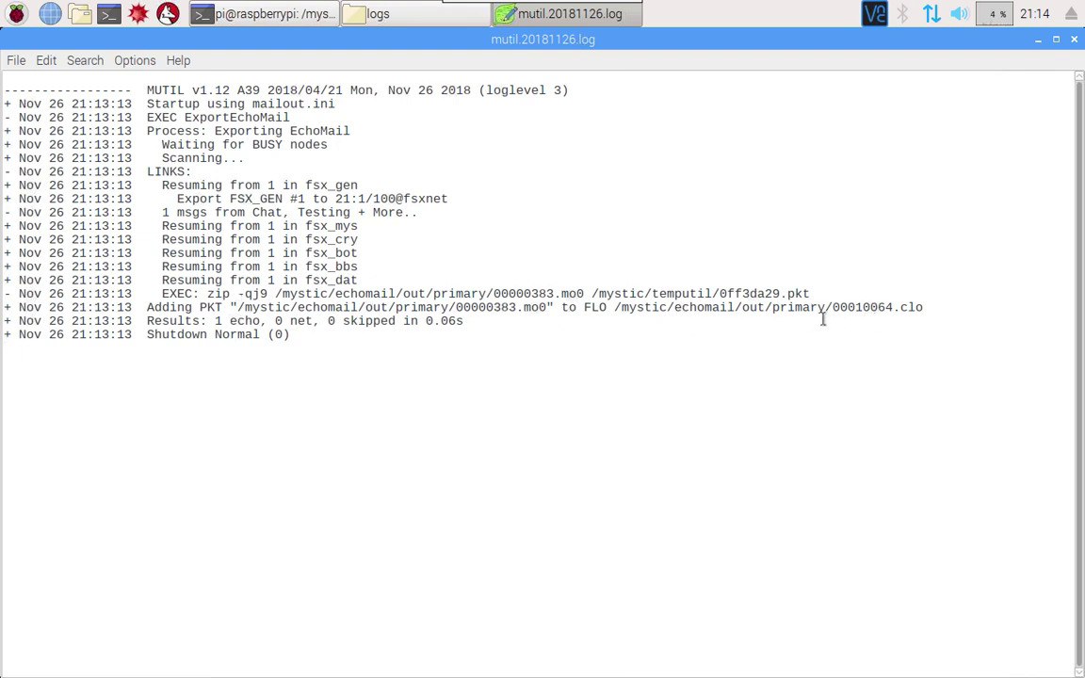
{"action": "left_click_drag", "start_coordinate": [619, 307], "coordinate": [840, 307]}
{"action": "left_click", "coordinate": [851, 346]}
Step: Hide the log, browse to /mystic/echomail/out/primary and select 00010064.clo
{"action": "left_click", "coordinate": [1038, 43]}
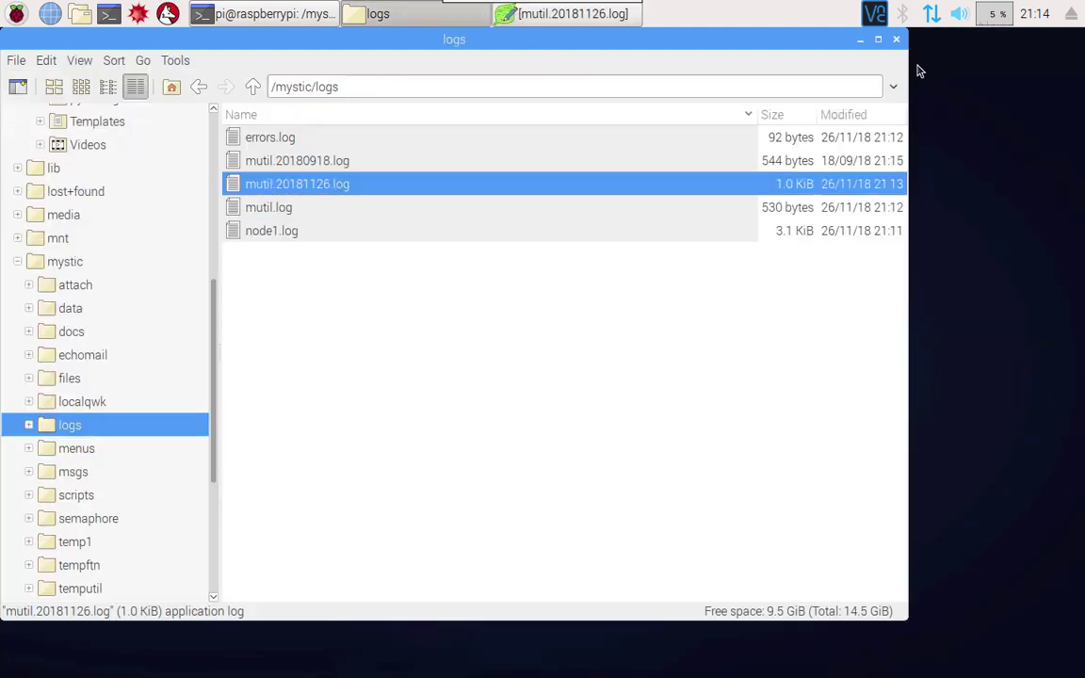
{"action": "left_click", "coordinate": [28, 355]}
{"action": "left_click", "coordinate": [78, 402]}
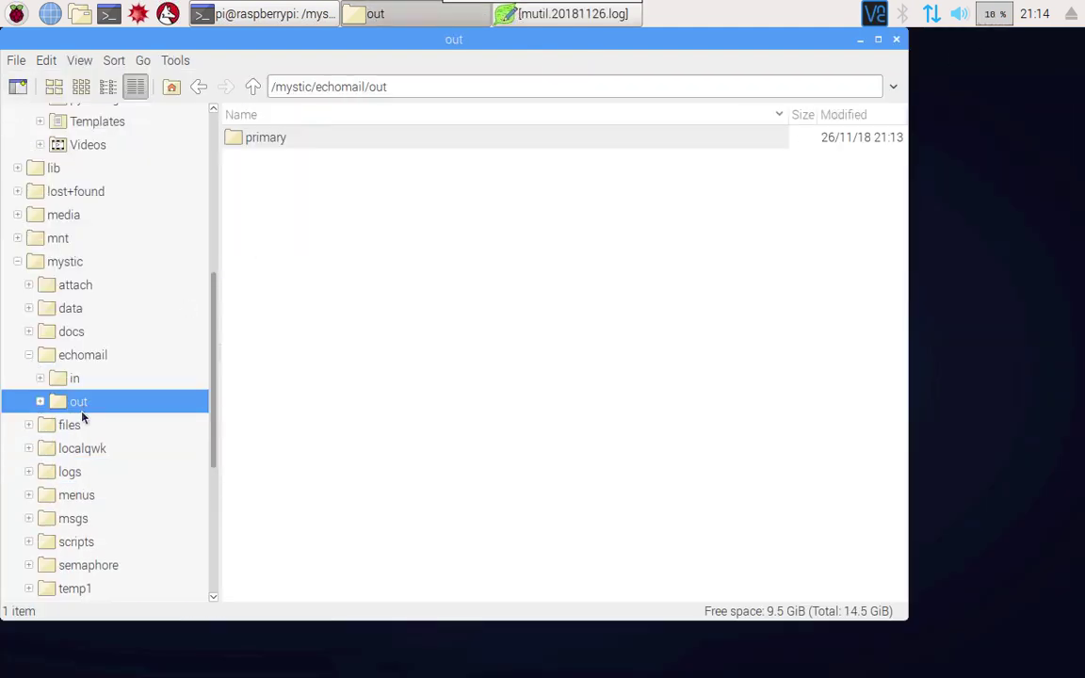
{"action": "double_click", "coordinate": [246, 137]}
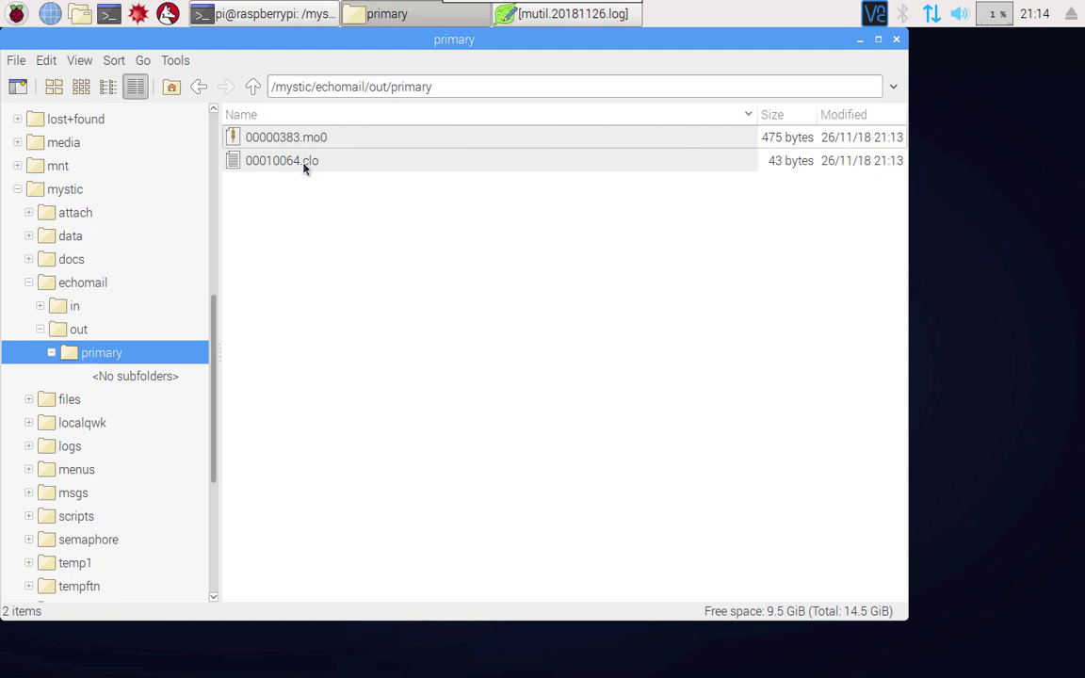
{"action": "left_click", "coordinate": [295, 164]}
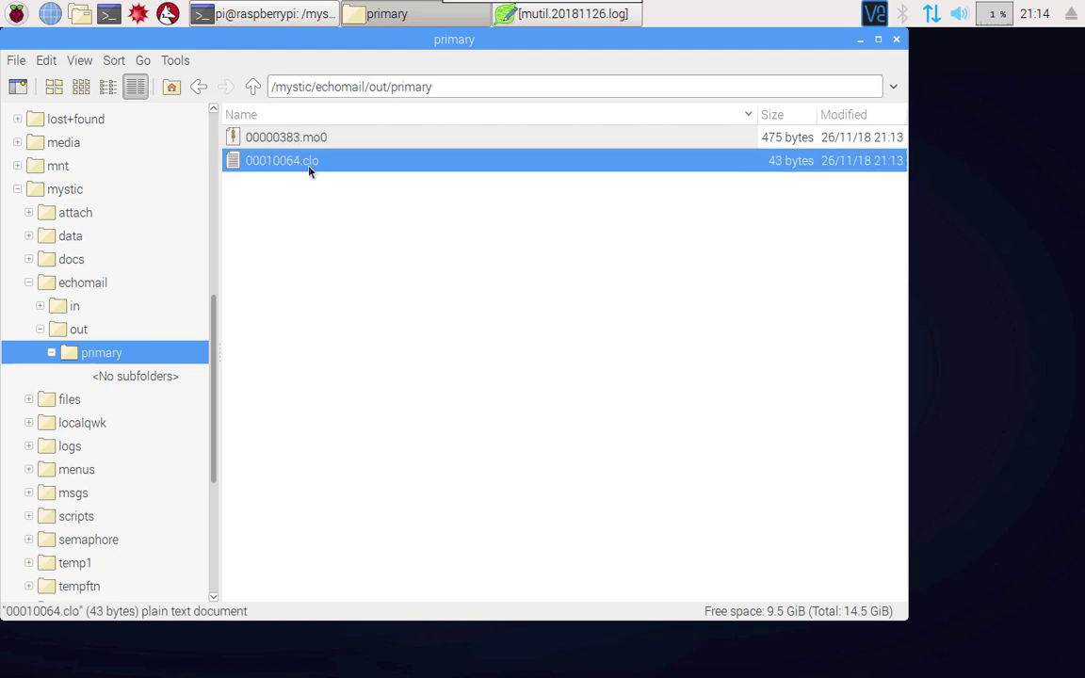
{"action": "double_click", "coordinate": [290, 168]}
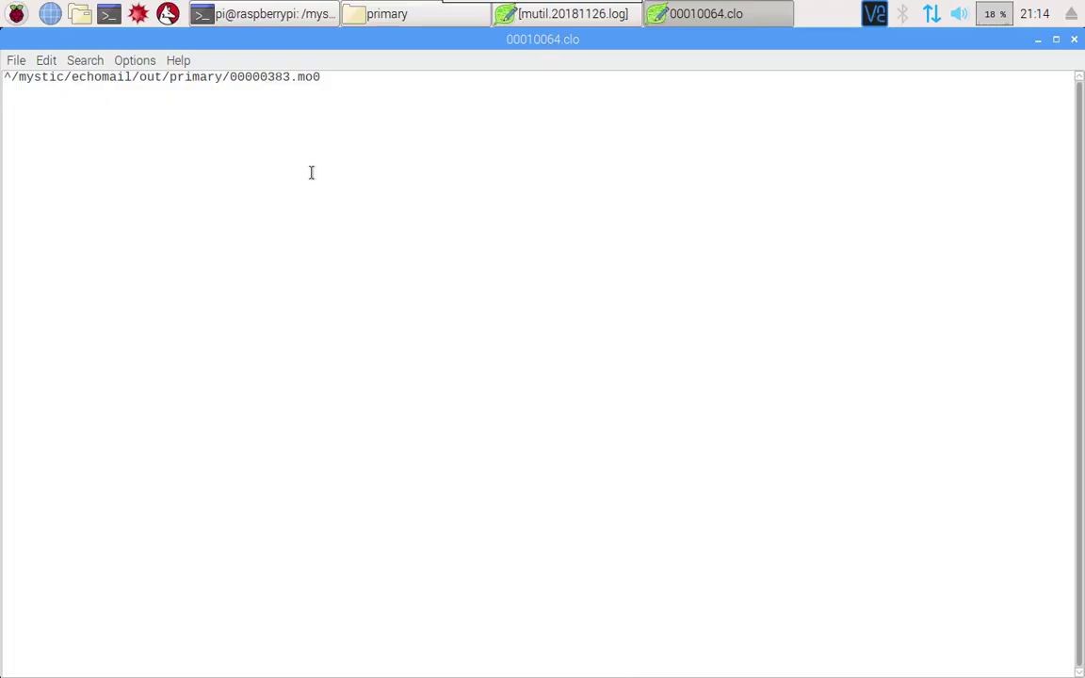
{"action": "left_click_drag", "start_coordinate": [334, 75], "coordinate": [9, 77]}
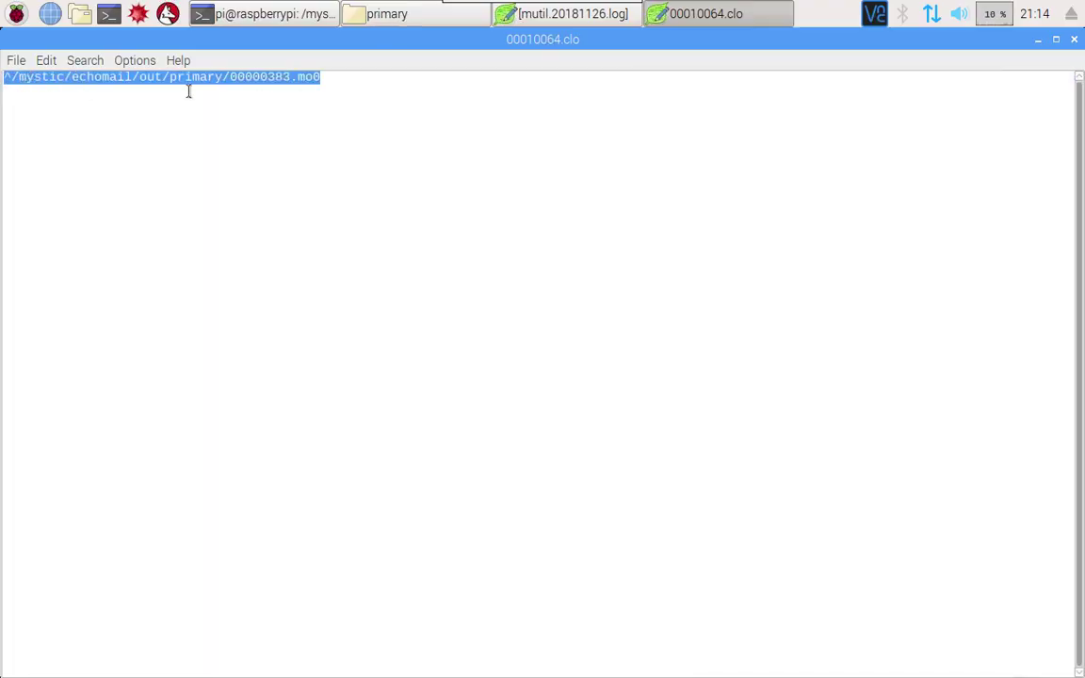
{"action": "left_click", "coordinate": [251, 95]}
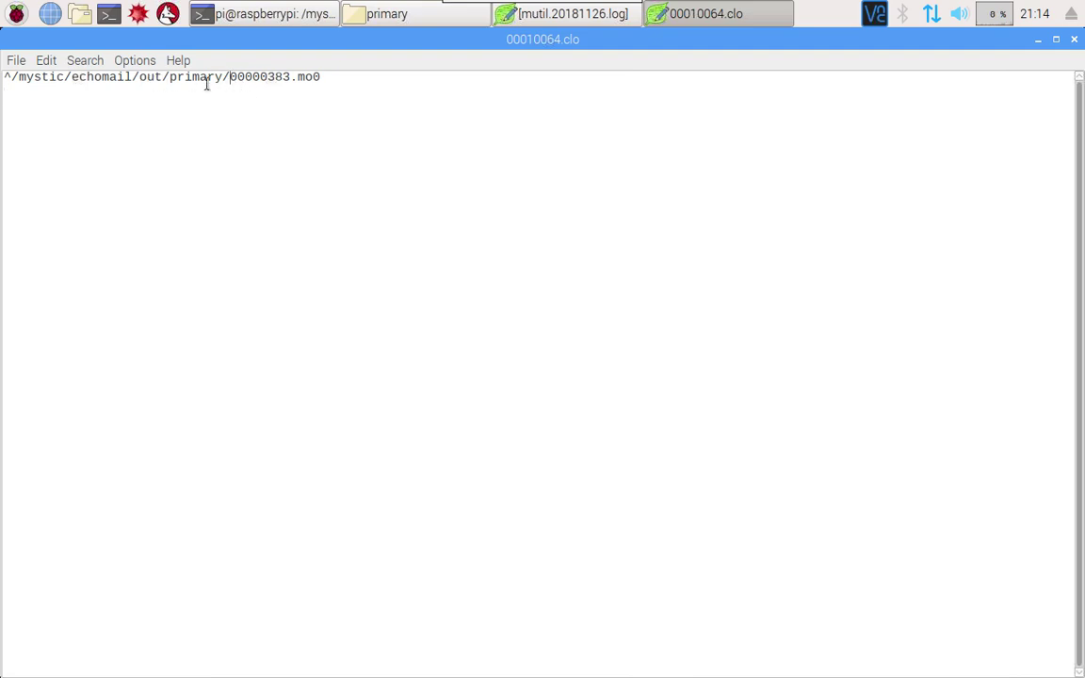
{"action": "left_click", "coordinate": [226, 78]}
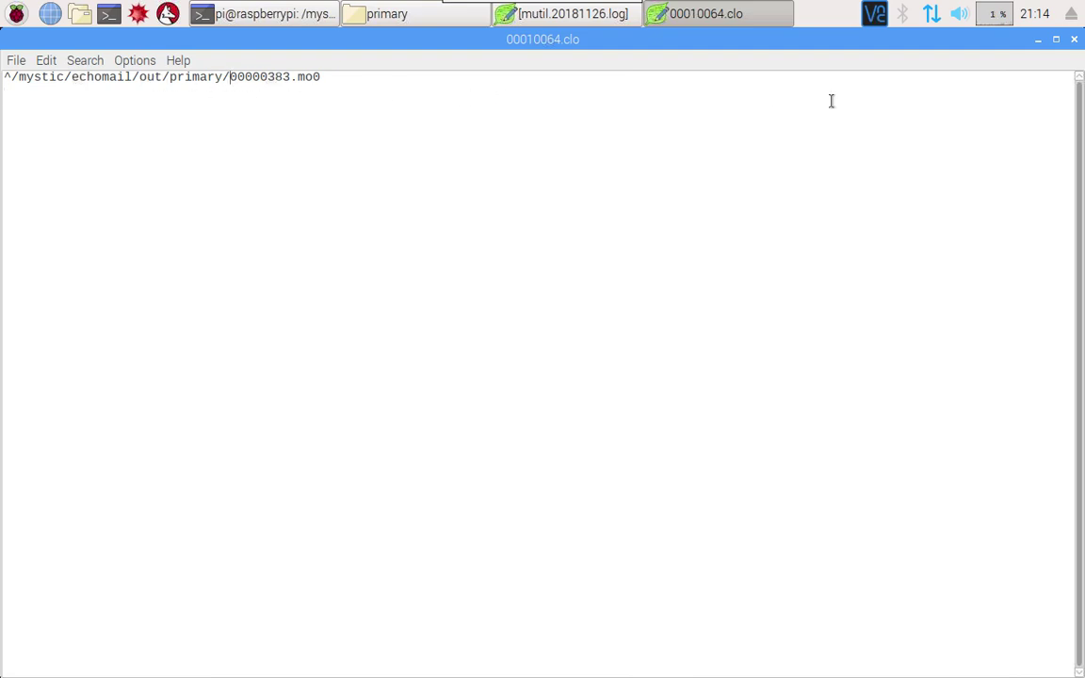
{"action": "left_click", "coordinate": [1074, 40]}
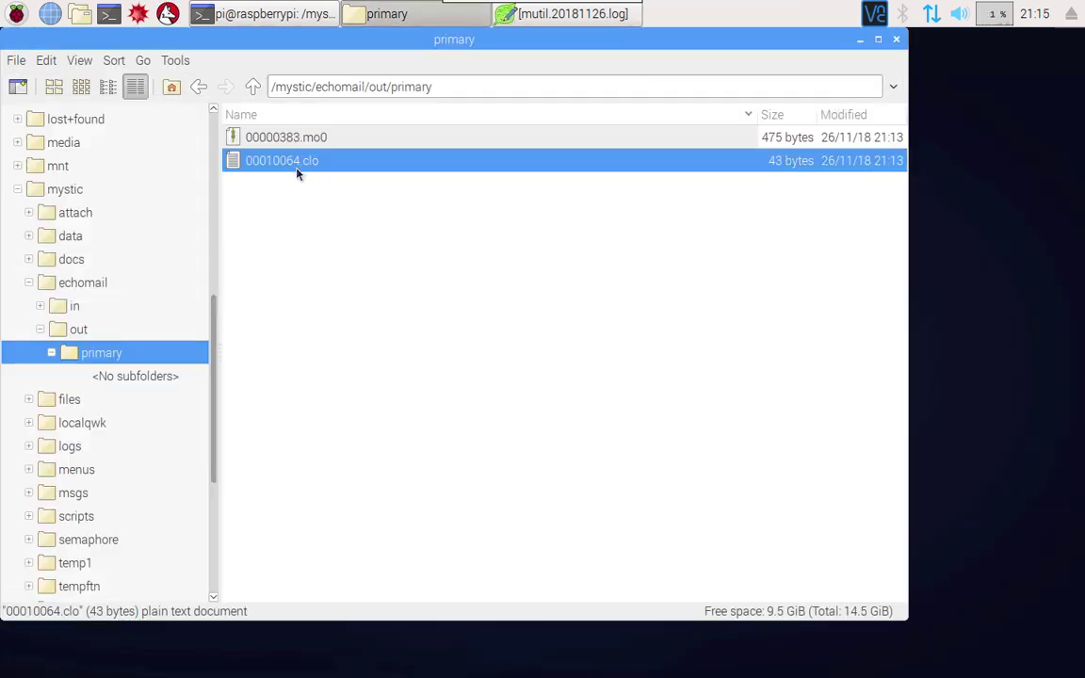
Step: Cancel renaming 00010064.clo, then choose Open With for the 00000383.mo0 archive
{"action": "key", "text": "F2"}
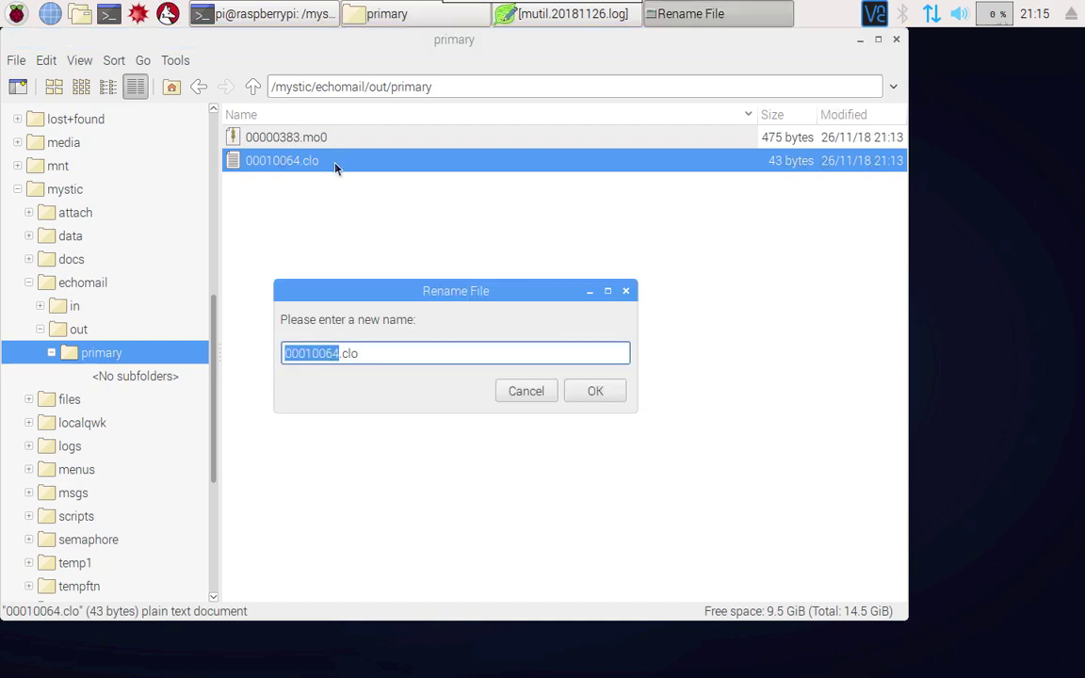
{"action": "left_click", "coordinate": [547, 393]}
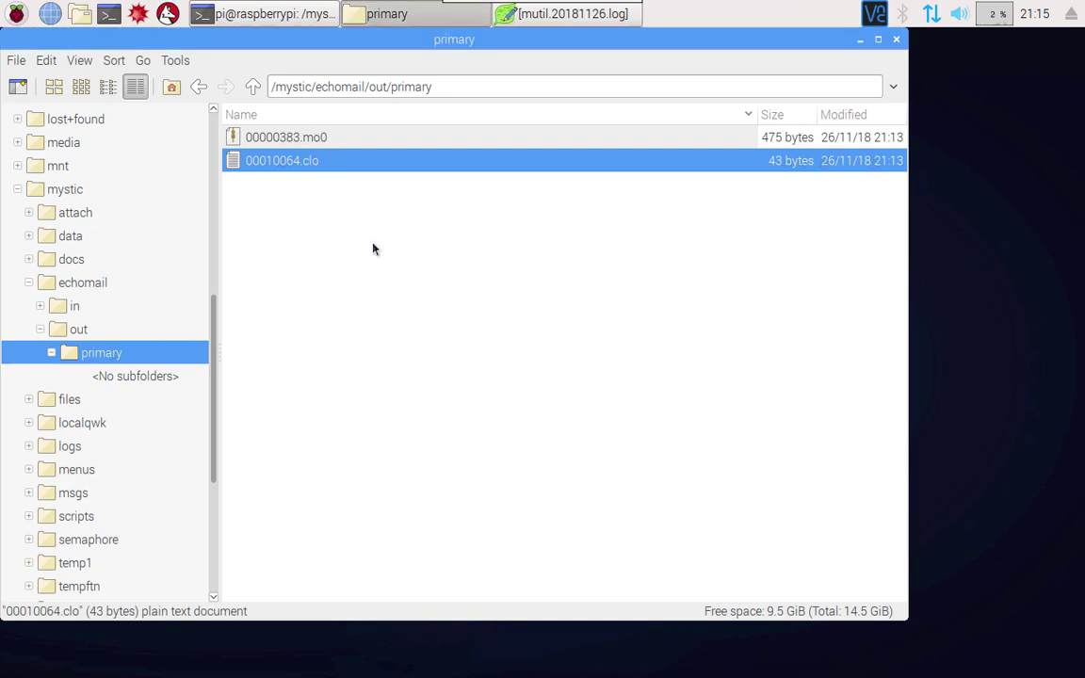
{"action": "left_click", "coordinate": [324, 144]}
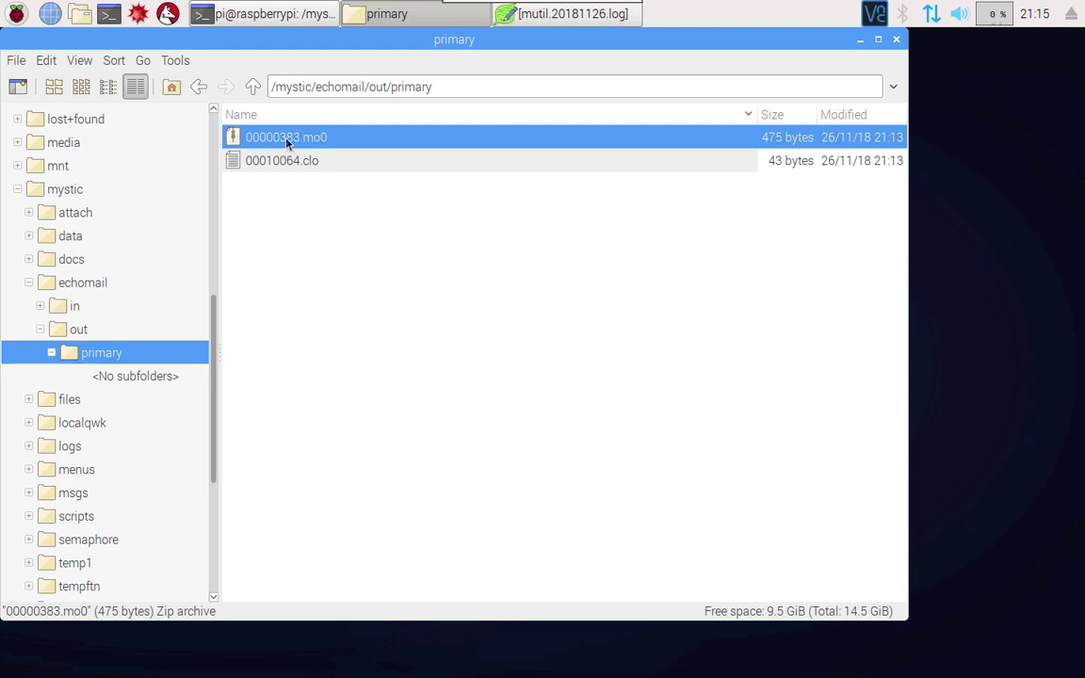
{"action": "right_click", "coordinate": [287, 140]}
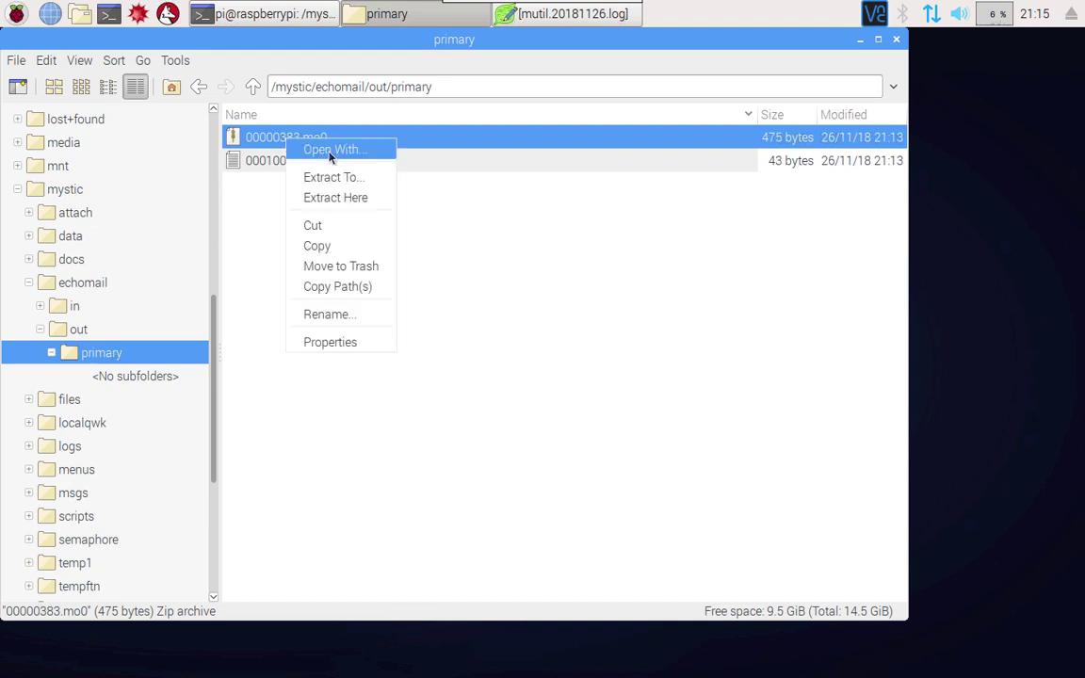
{"action": "left_click", "coordinate": [330, 152]}
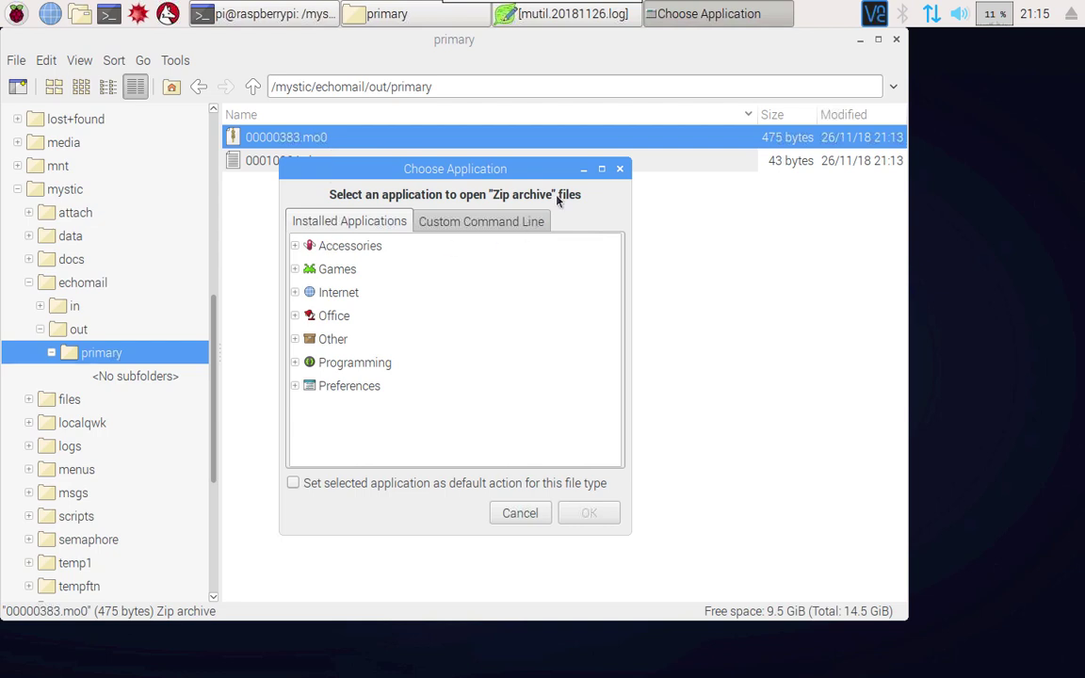
Step: Open archive 00000383.mo0 and try its lone packet 0ff3da29.pkt, cancelling the application chooser
{"action": "left_click", "coordinate": [620, 169]}
{"action": "double_click", "coordinate": [327, 142]}
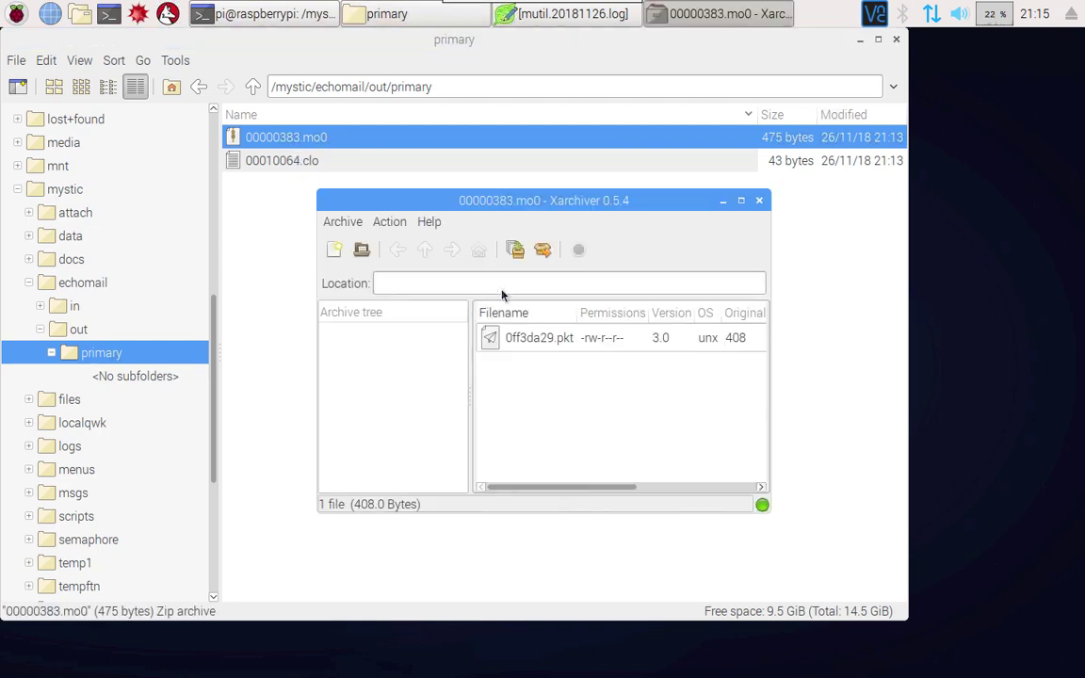
{"action": "left_click", "coordinate": [527, 345]}
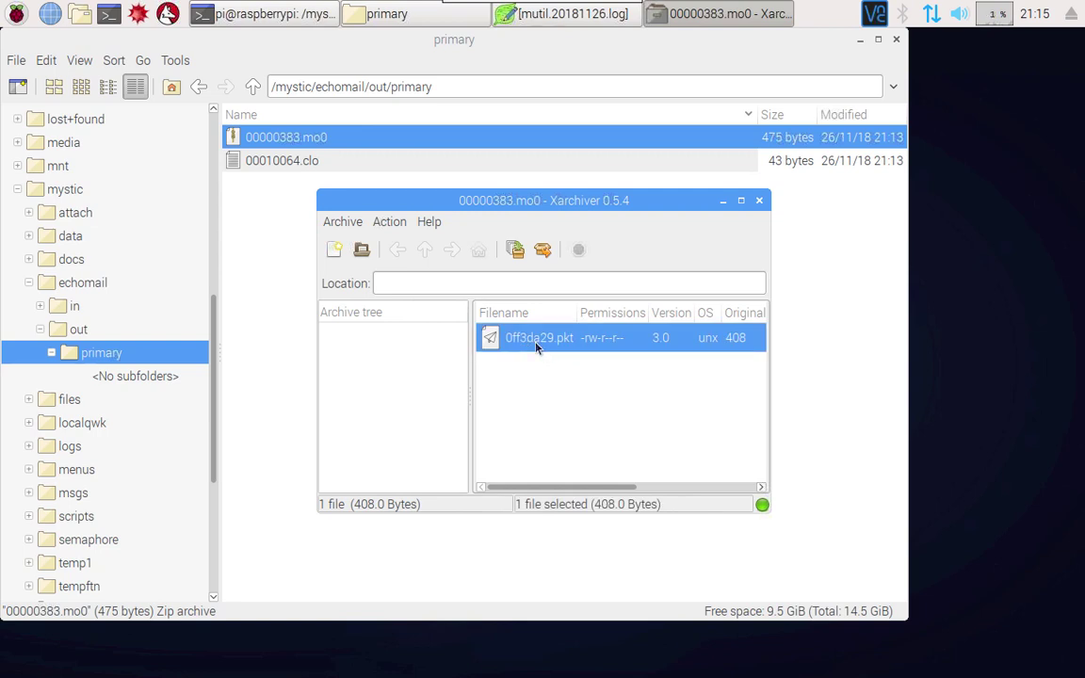
{"action": "double_click", "coordinate": [537, 347]}
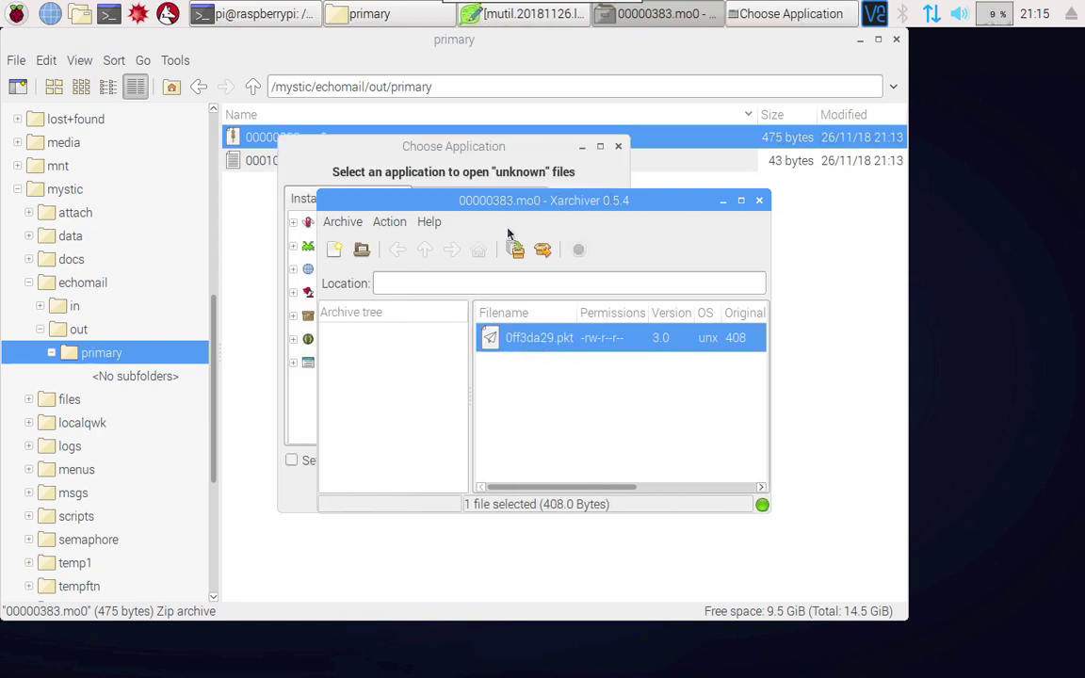
{"action": "left_click", "coordinate": [456, 139]}
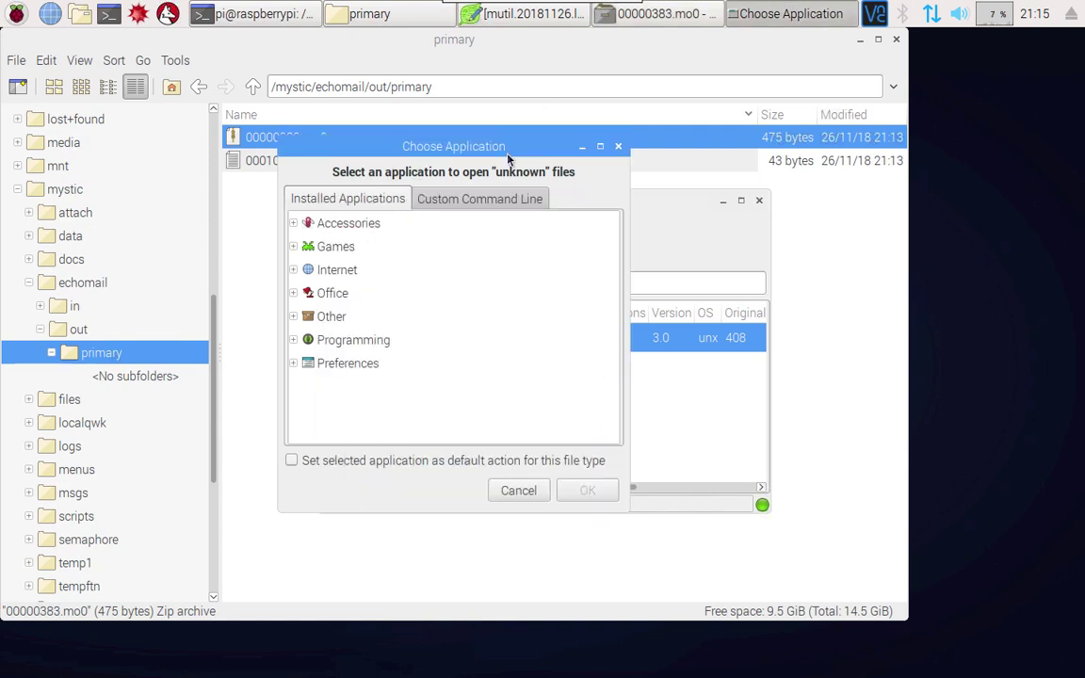
{"action": "left_click", "coordinate": [518, 490]}
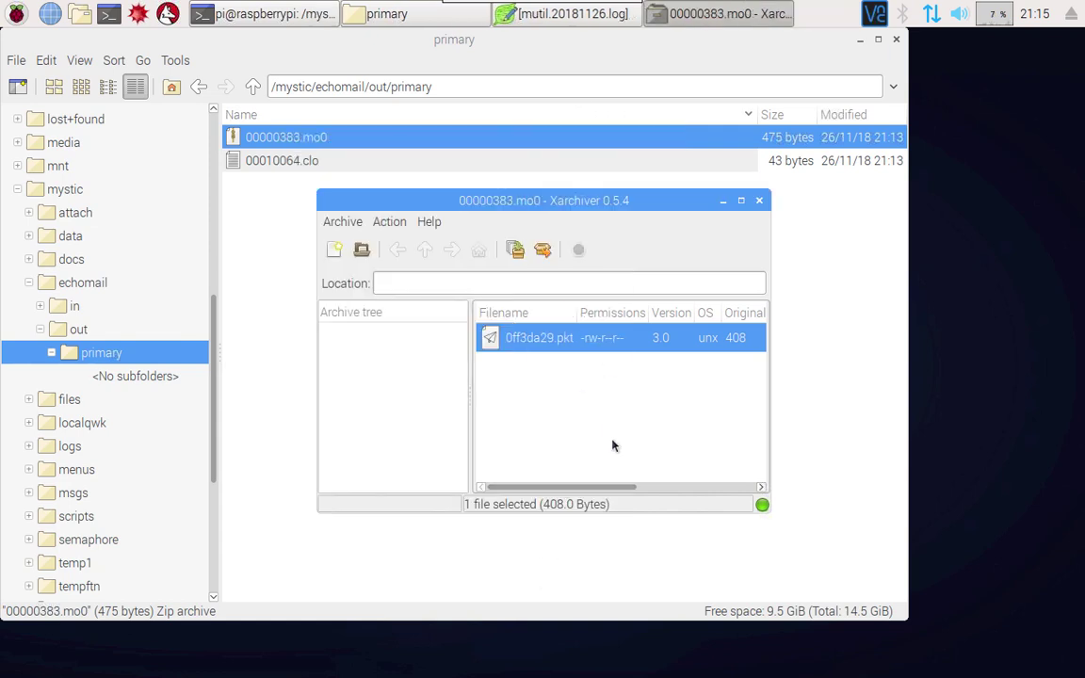
Step: Close Xarchiver, compare details of 00000383.mo0 and 00010064.clo, then minimize the file manager
{"action": "left_click", "coordinate": [759, 200]}
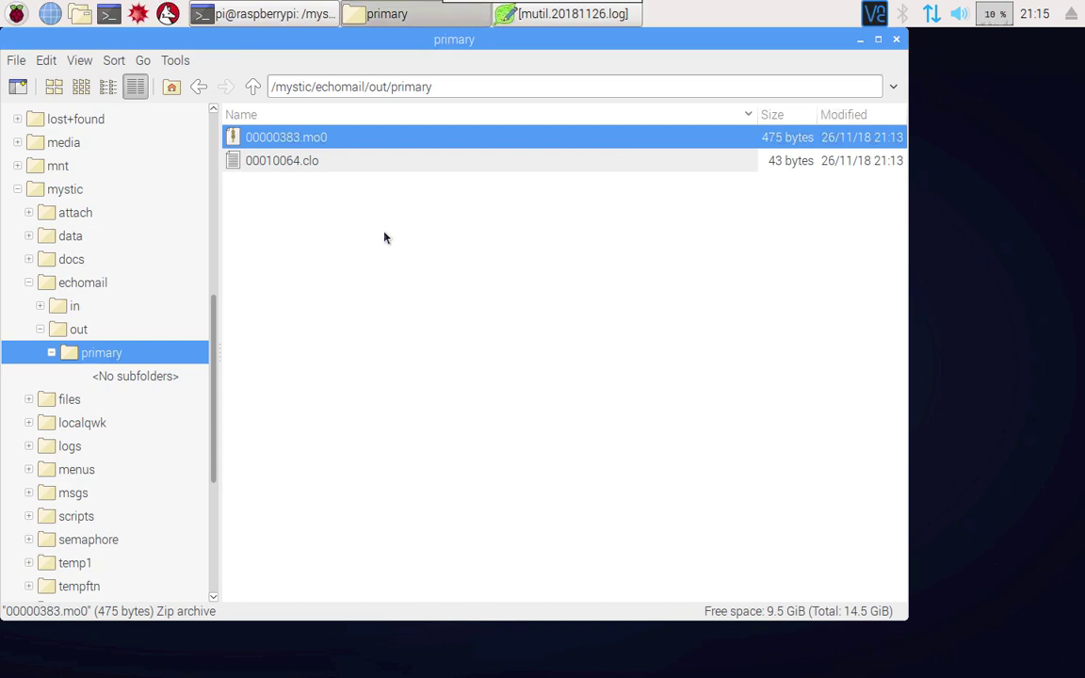
{"action": "left_click", "coordinate": [300, 162]}
{"action": "left_click", "coordinate": [300, 145]}
{"action": "left_click", "coordinate": [306, 165]}
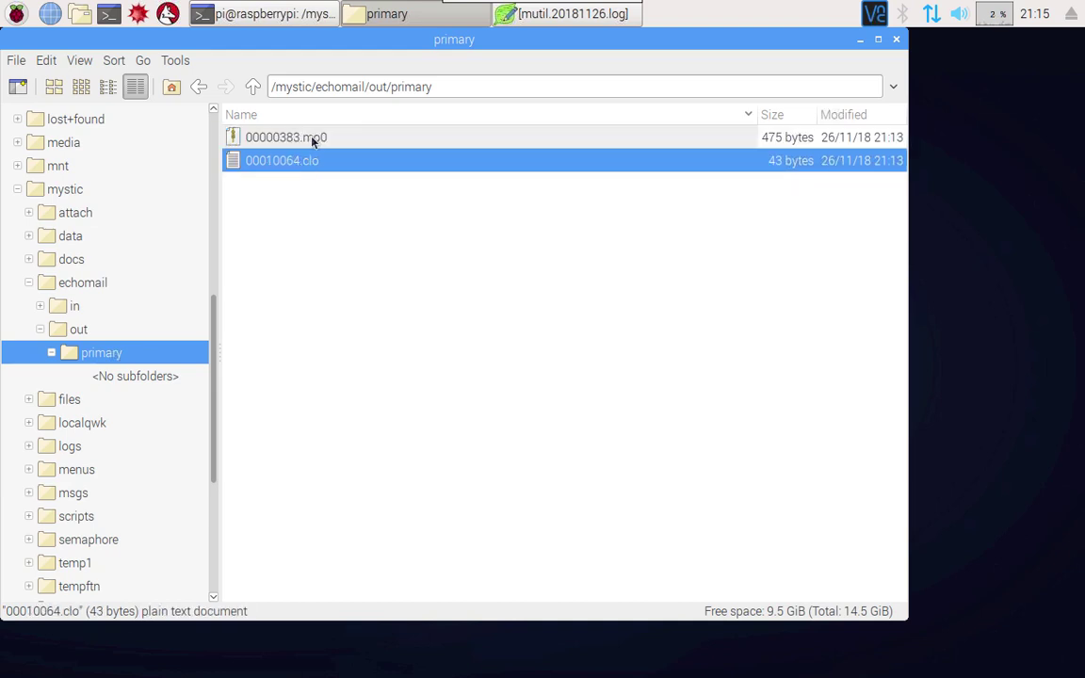
{"action": "left_click", "coordinate": [313, 141]}
{"action": "left_click", "coordinate": [315, 167]}
{"action": "left_click", "coordinate": [860, 43]}
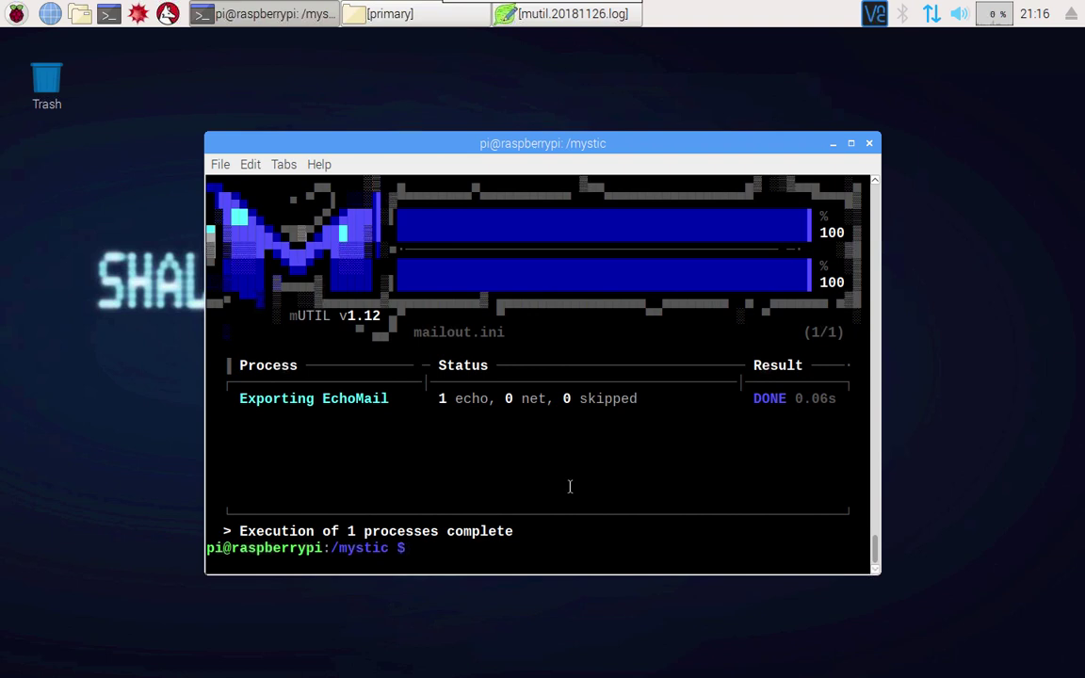
Step: Launch the Mystic configuration with ./mystic -cfg from the recalled command
{"action": "key", "text": "Up"}
{"action": "key", "text": "Up"}
{"action": "key", "text": "Up"}
{"action": "key", "text": "Up"}
{"action": "key", "text": "Up"}
{"action": "key", "text": "BackSpace"}
{"action": "key", "text": "BackSpace"}
{"action": "type", "text": "-cfg"}
{"action": "key", "text": "Return"}
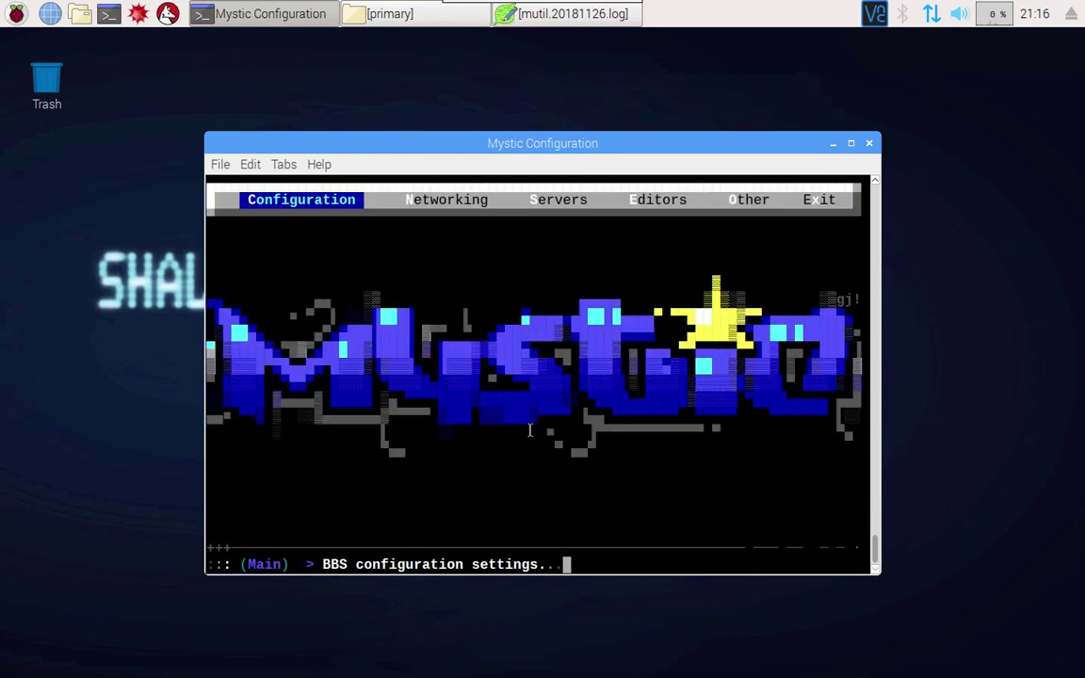
Step: Open the fsxNet HUB node for editing under Networking > Echomail Nodes
{"action": "key", "text": "Right"}
{"action": "key", "text": "Return"}
{"action": "key", "text": "Down"}
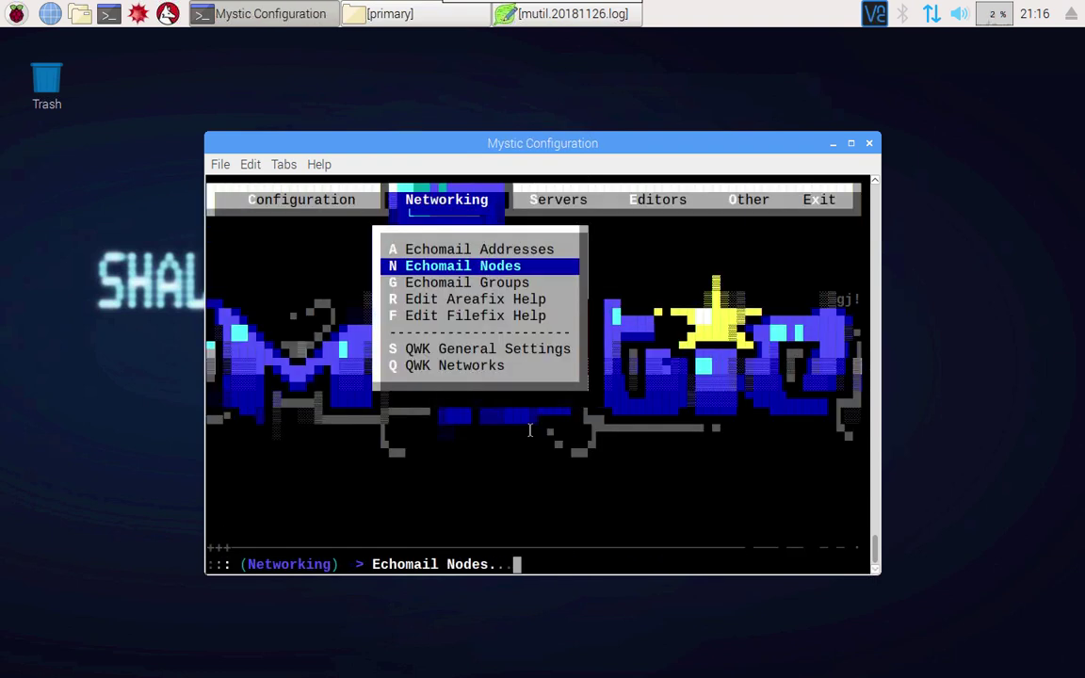
{"action": "key", "text": "Return"}
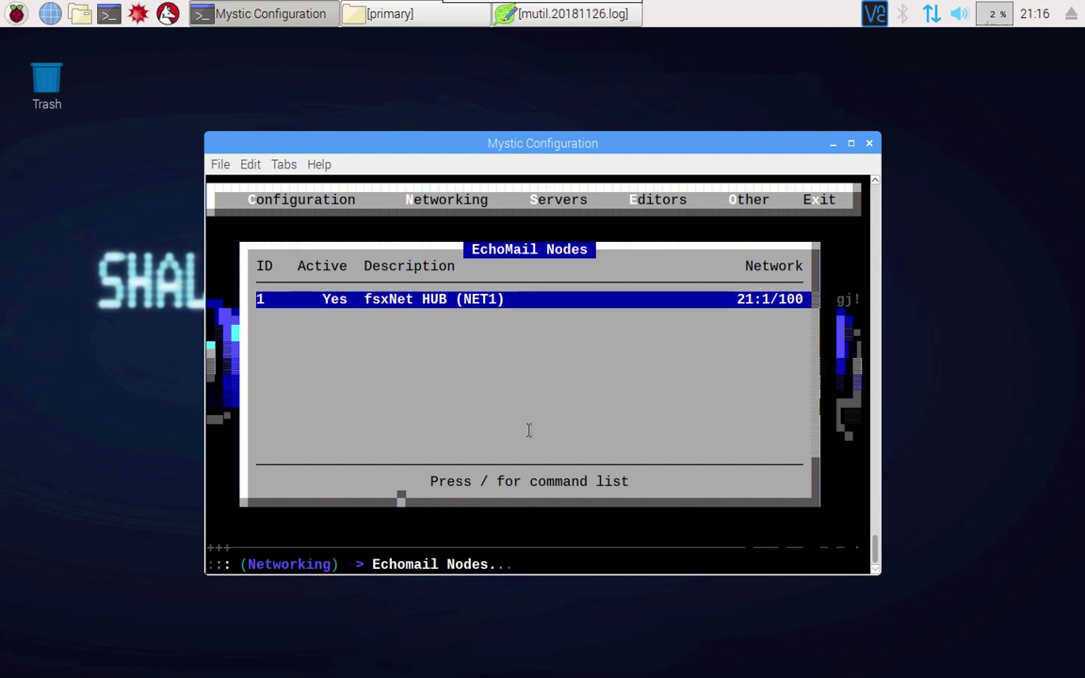
{"action": "key", "text": "Return"}
Step: Review the node's BinkP fields (agency.bbs.nz:24556) and session password, then exit to the shell
{"action": "key", "text": "Right"}
{"action": "key", "text": "Right"}
{"action": "key", "text": "Right"}
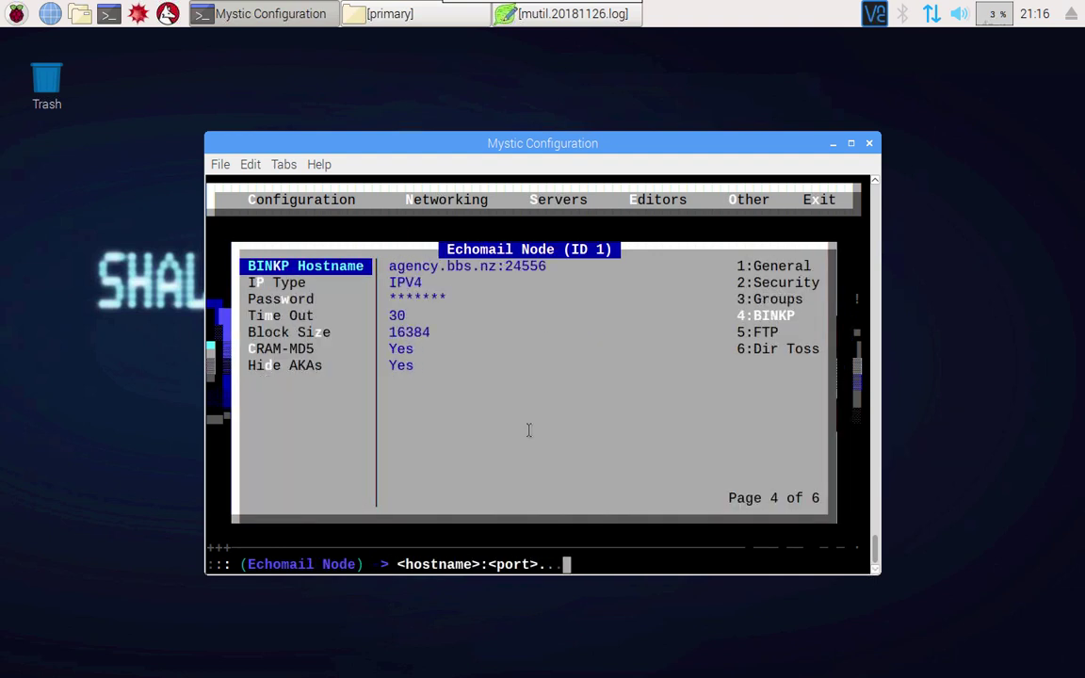
{"action": "key", "text": "Down"}
{"action": "key", "text": "Up"}
{"action": "key", "text": "Down"}
{"action": "key", "text": "Down"}
{"action": "key", "text": "Return"}
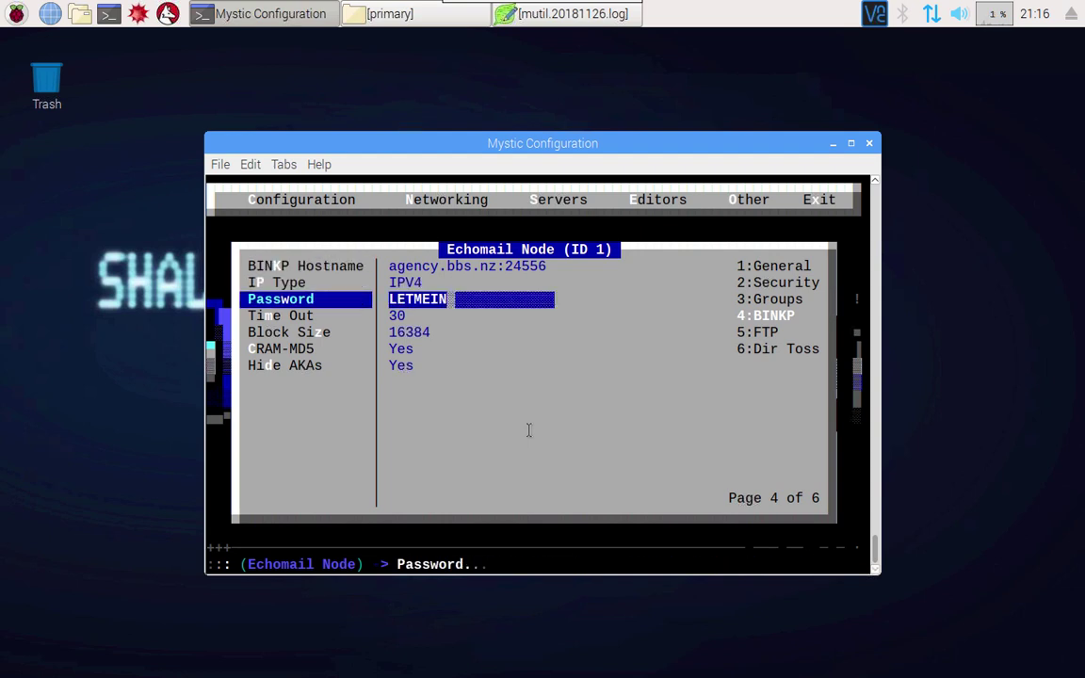
{"action": "key", "text": "Return"}
{"action": "key", "text": "Escape"}
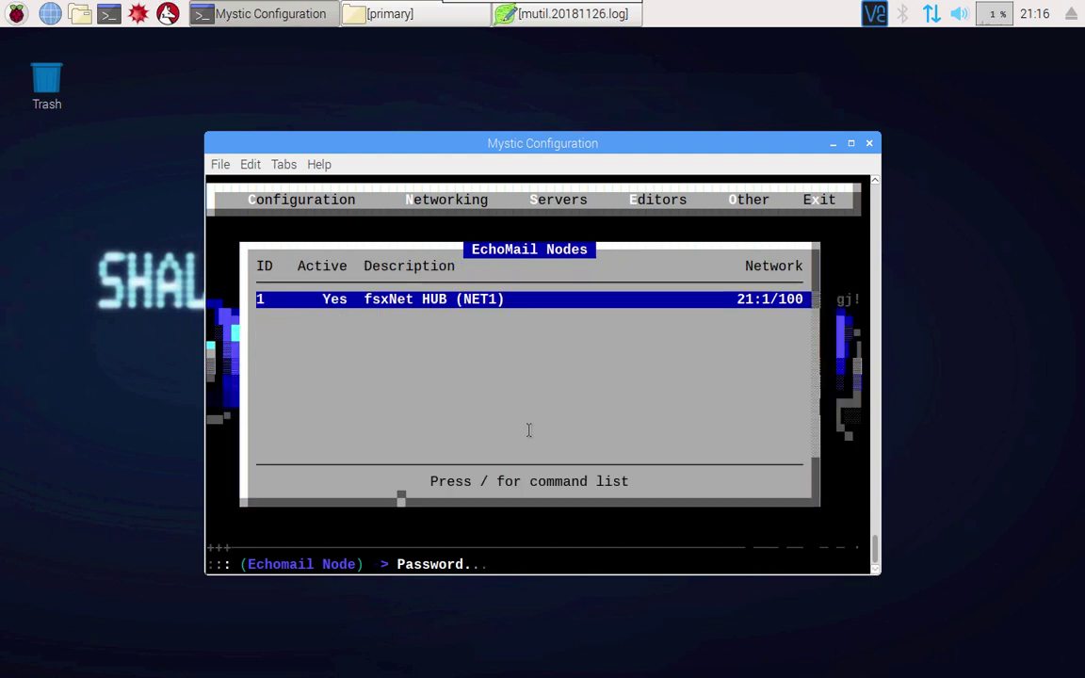
{"action": "key", "text": "Escape"}
{"action": "key", "text": "Escape"}
{"action": "key", "text": "Escape"}
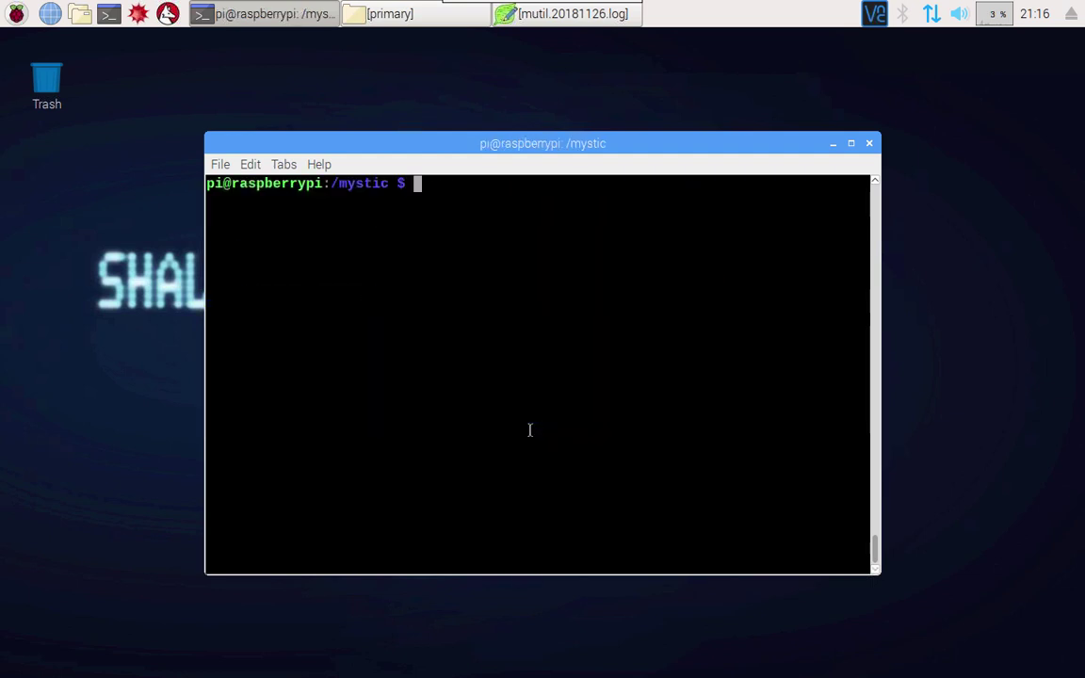
Step: Run ./fidopoll for its usage, then poll the fsxNet hub with ./fidopoll 21:1/100
{"action": "type", "text": "./"}
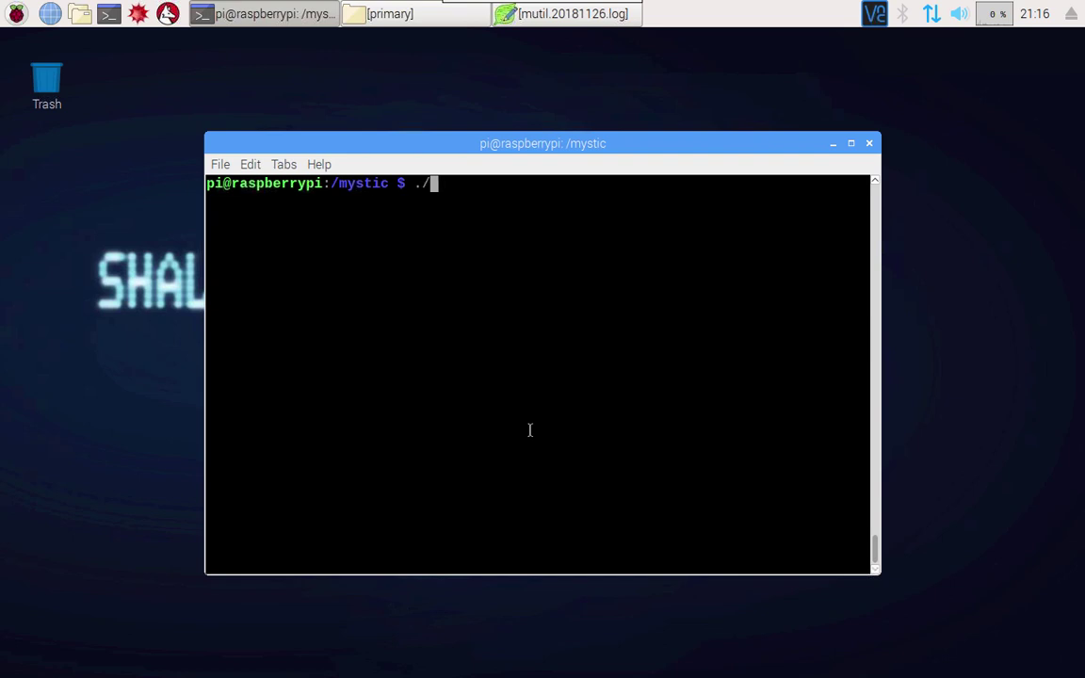
{"action": "type", "text": "fidopoll"}
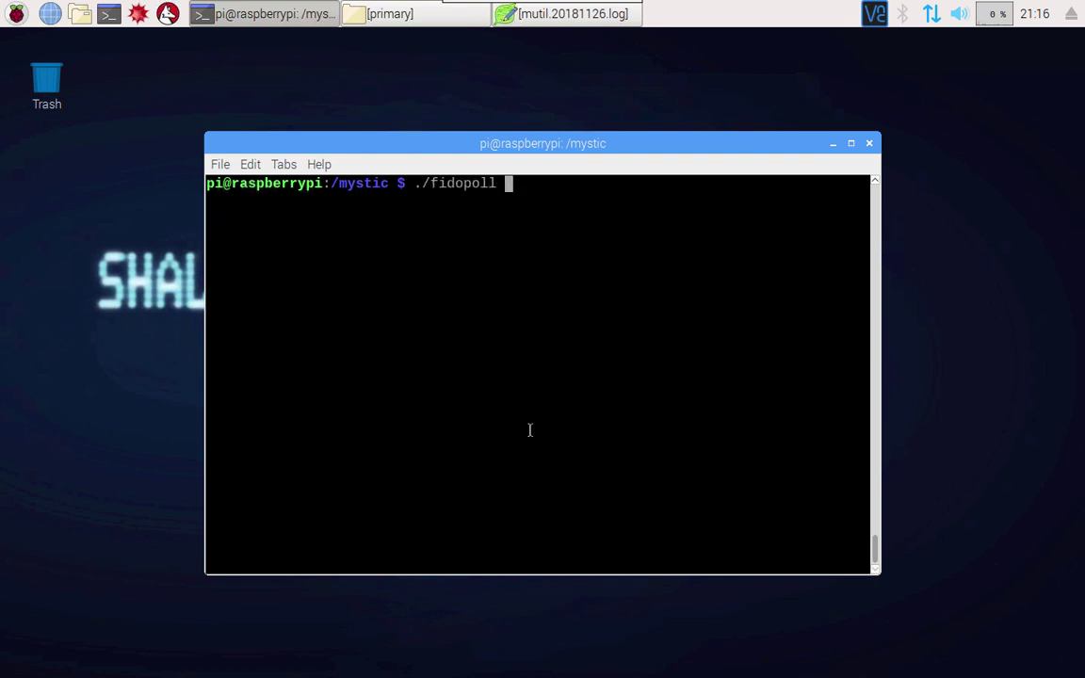
{"action": "key", "text": "Return"}
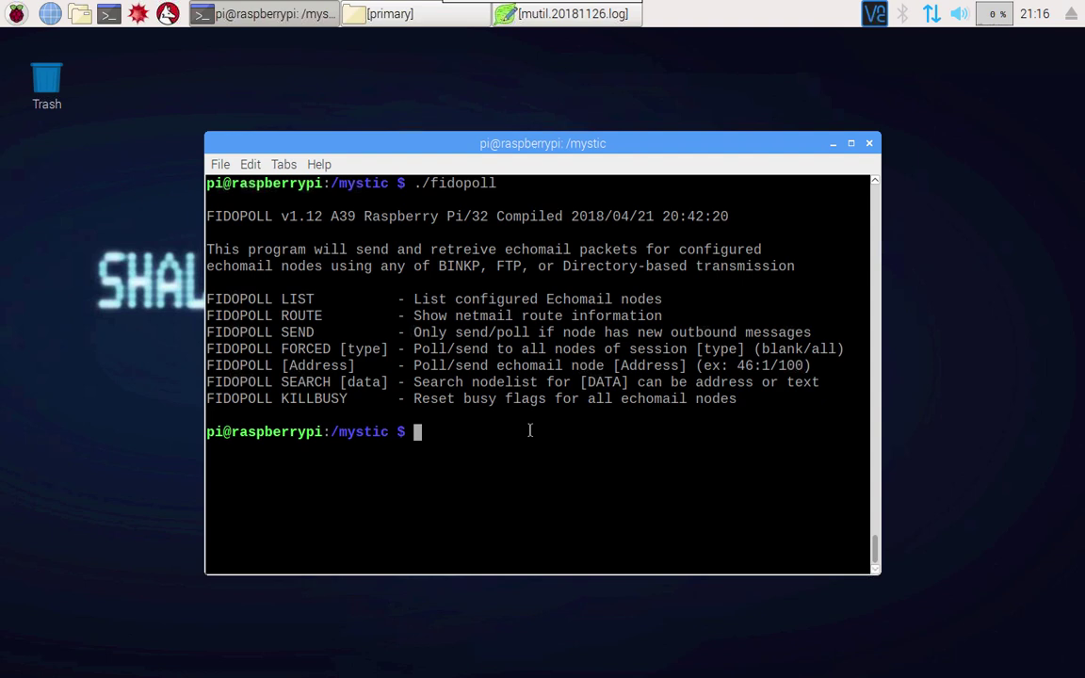
{"action": "key", "text": "Up"}
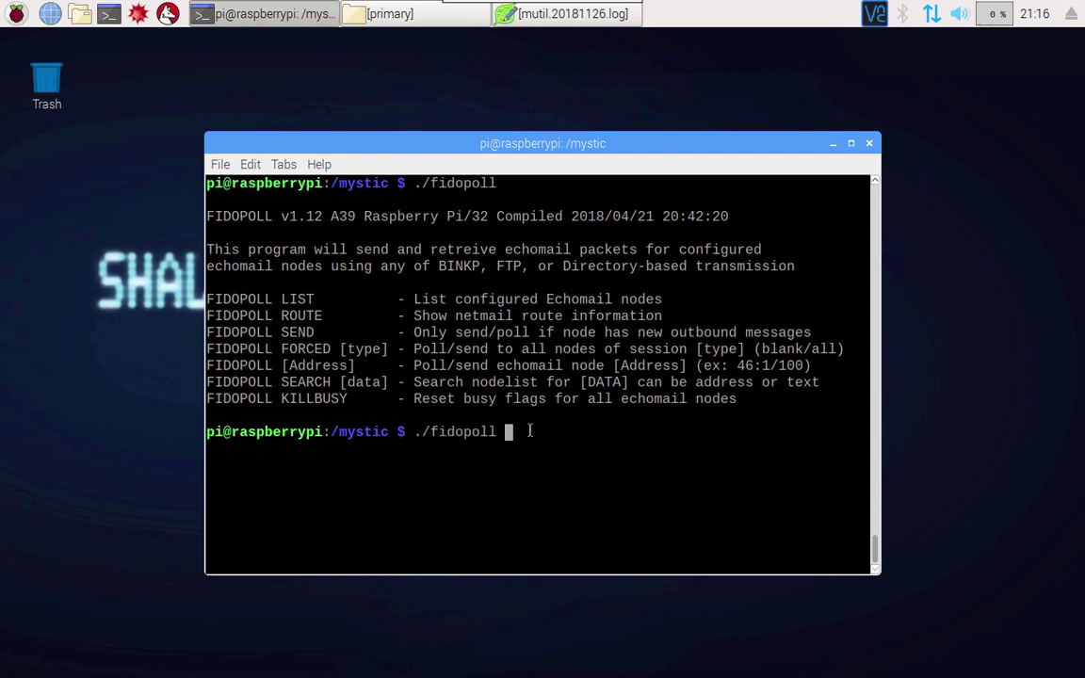
{"action": "type", "text": "21:1/100"}
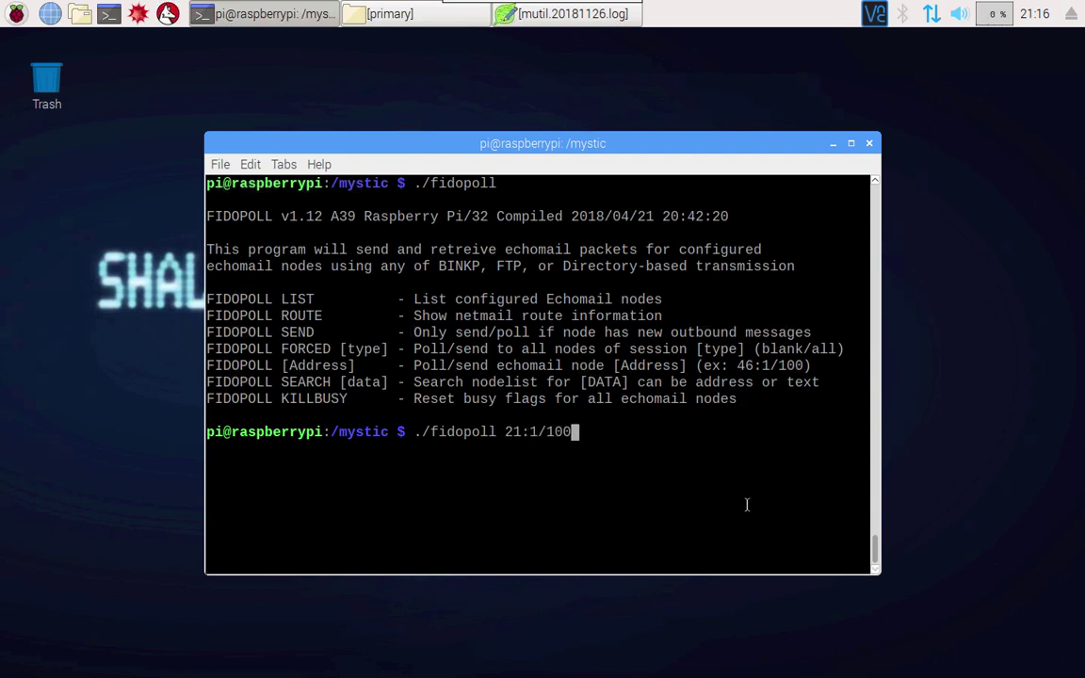
{"action": "key", "text": "Return"}
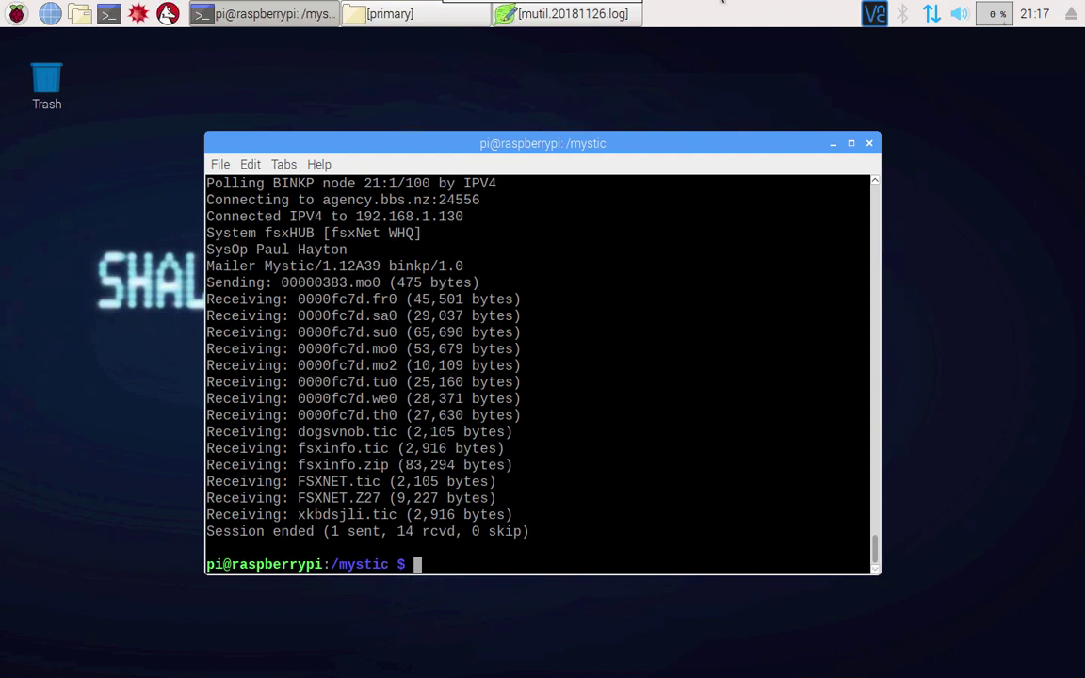
Step: Restore the file manager and open the /mystic/echomail/in folder
{"action": "left_click", "coordinate": [386, 14]}
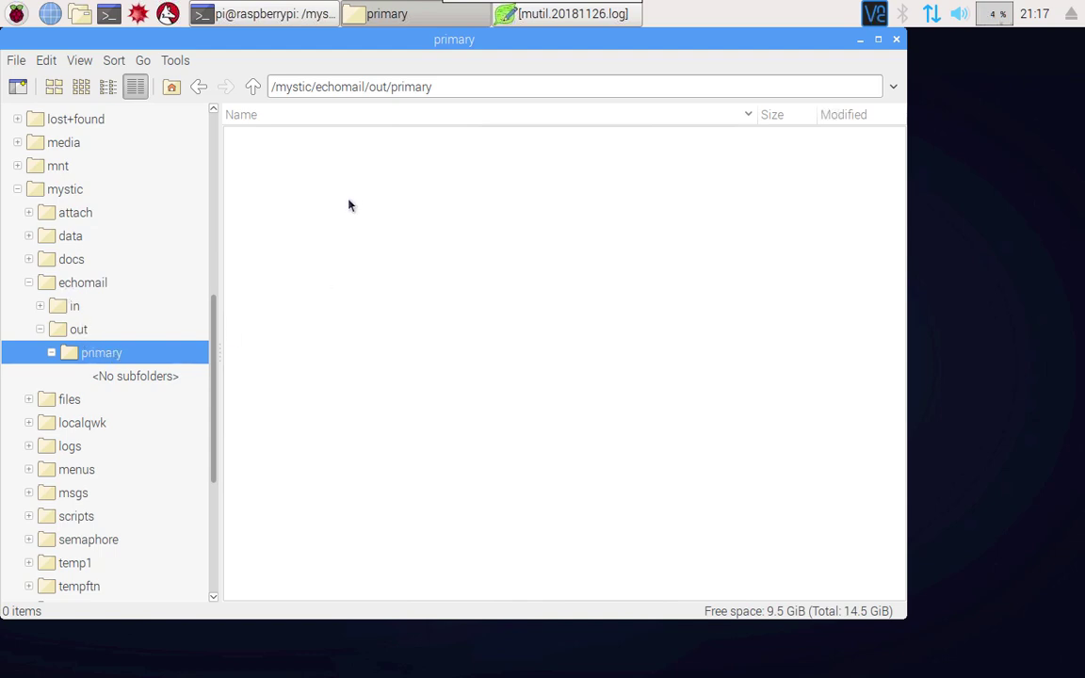
{"action": "left_click", "coordinate": [41, 306]}
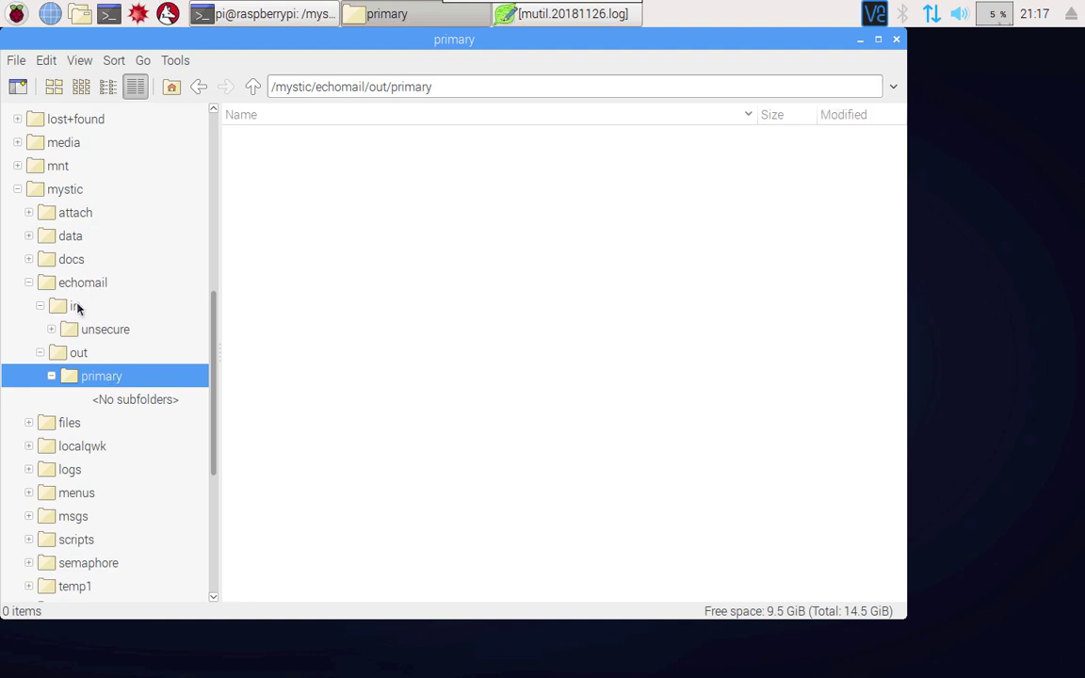
{"action": "left_click", "coordinate": [74, 308]}
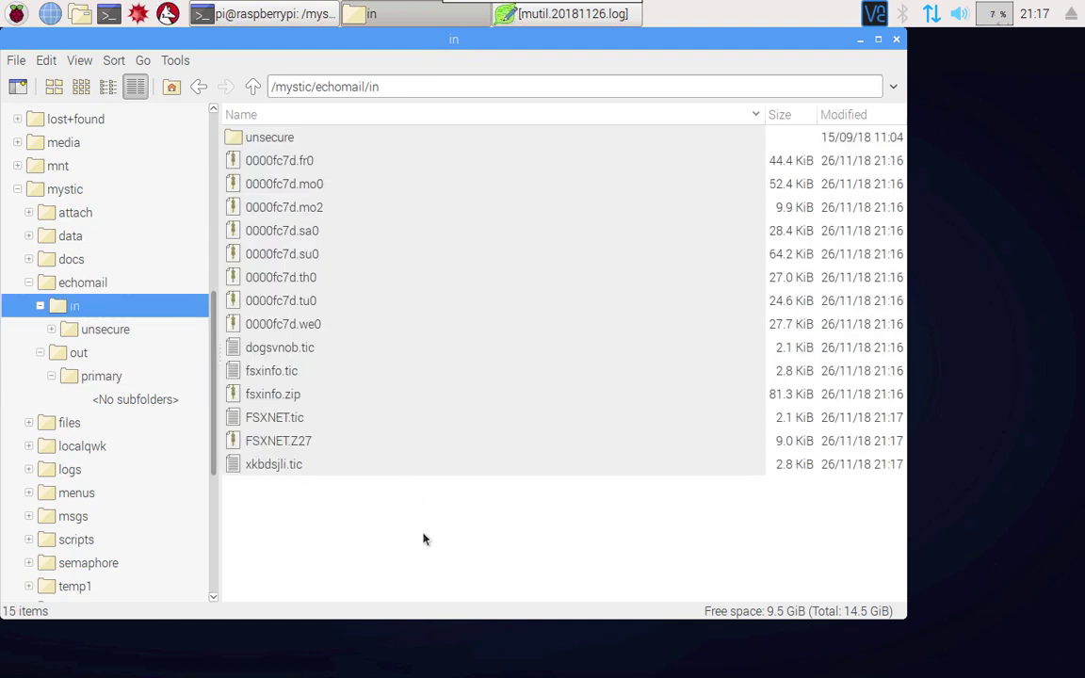
Step: Inspect the received 0000fc7d bundles, .tic files, fsxinfo.zip and FSXNET.Z27 in echomail/in
{"action": "left_click", "coordinate": [367, 274]}
{"action": "left_click", "coordinate": [308, 161]}
{"action": "left_click", "coordinate": [315, 183]}
{"action": "left_click", "coordinate": [322, 208]}
{"action": "left_click", "coordinate": [321, 230]}
{"action": "left_click", "coordinate": [308, 349]}
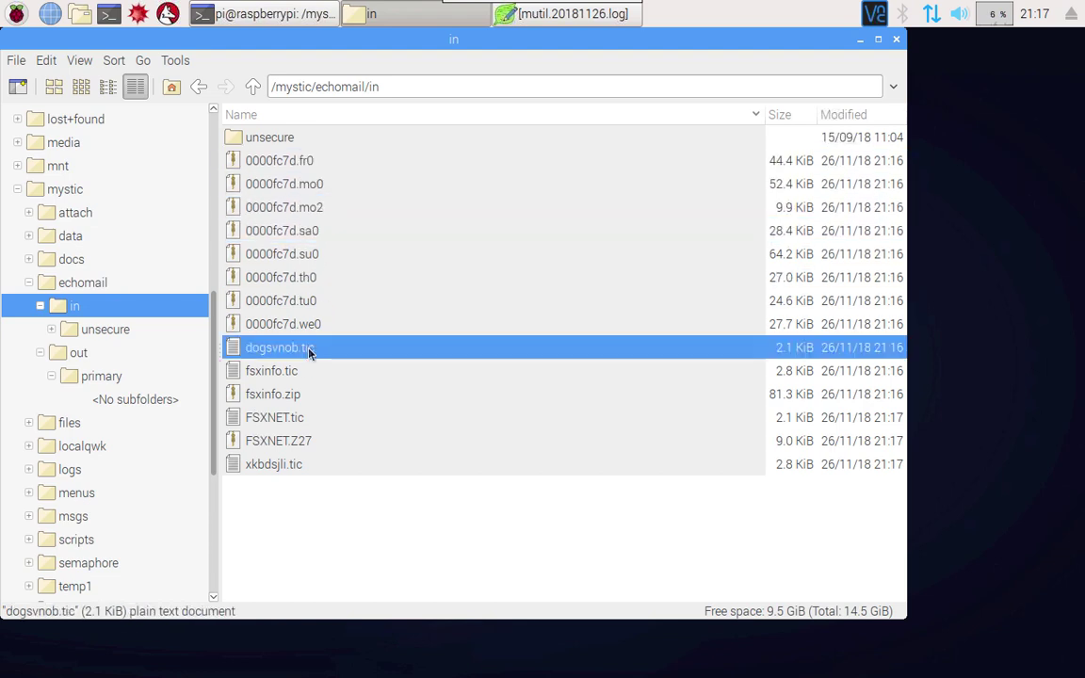
{"action": "left_click", "coordinate": [300, 467], "text": "shift"}
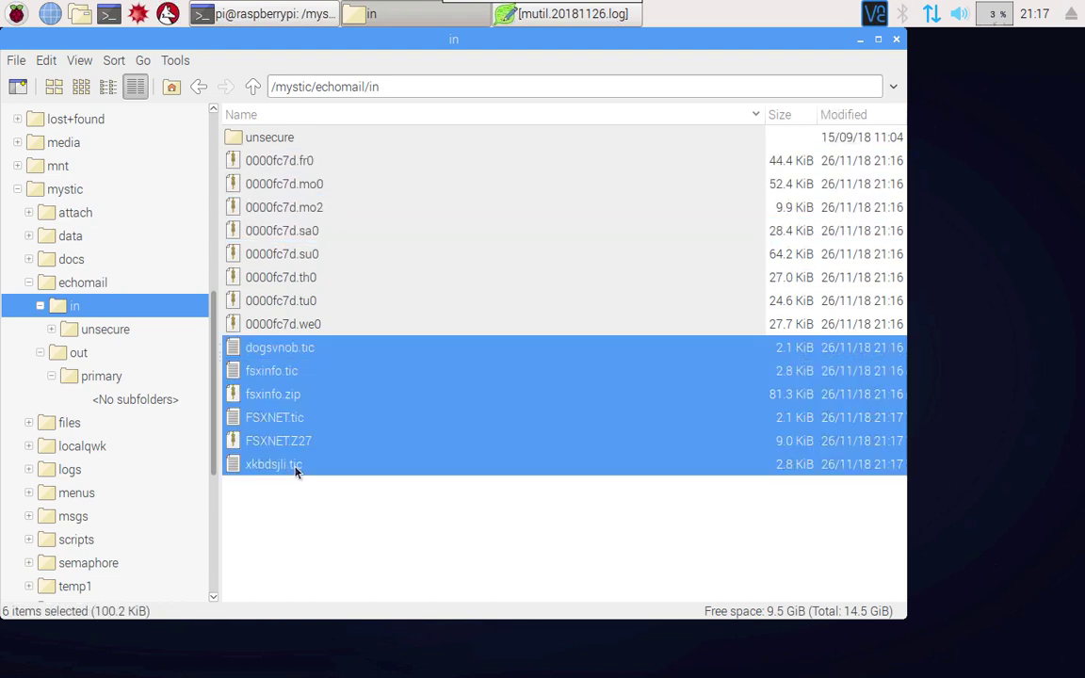
{"action": "left_click", "coordinate": [386, 512]}
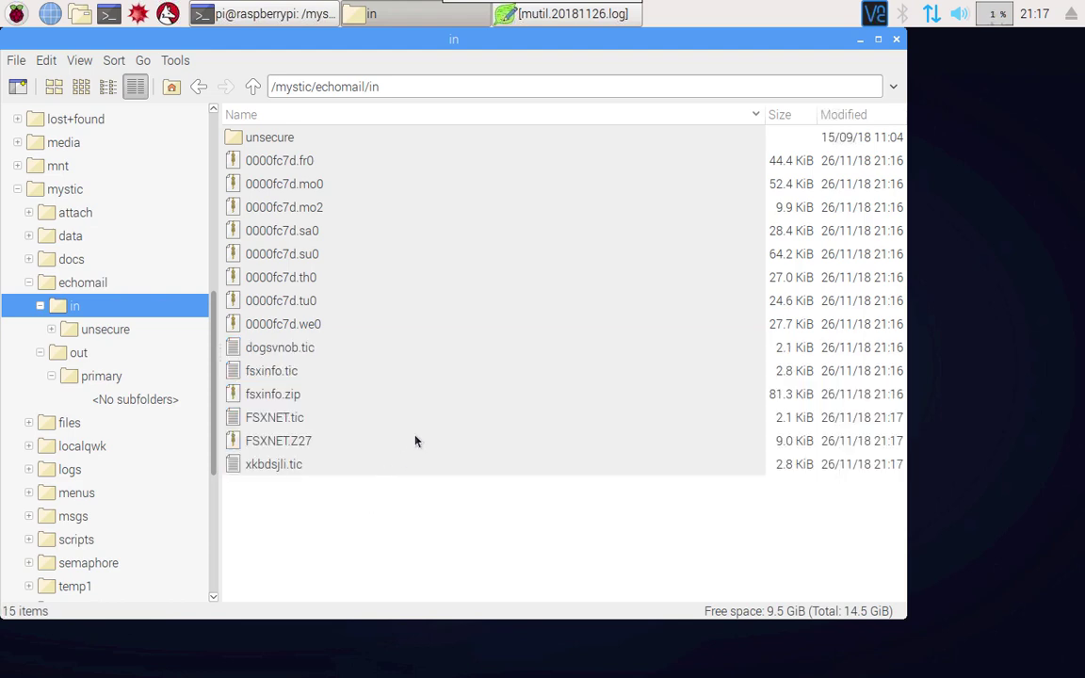
Step: Start a local Mystic BBS session and log in with the user name and account password
{"action": "left_click", "coordinate": [860, 38]}
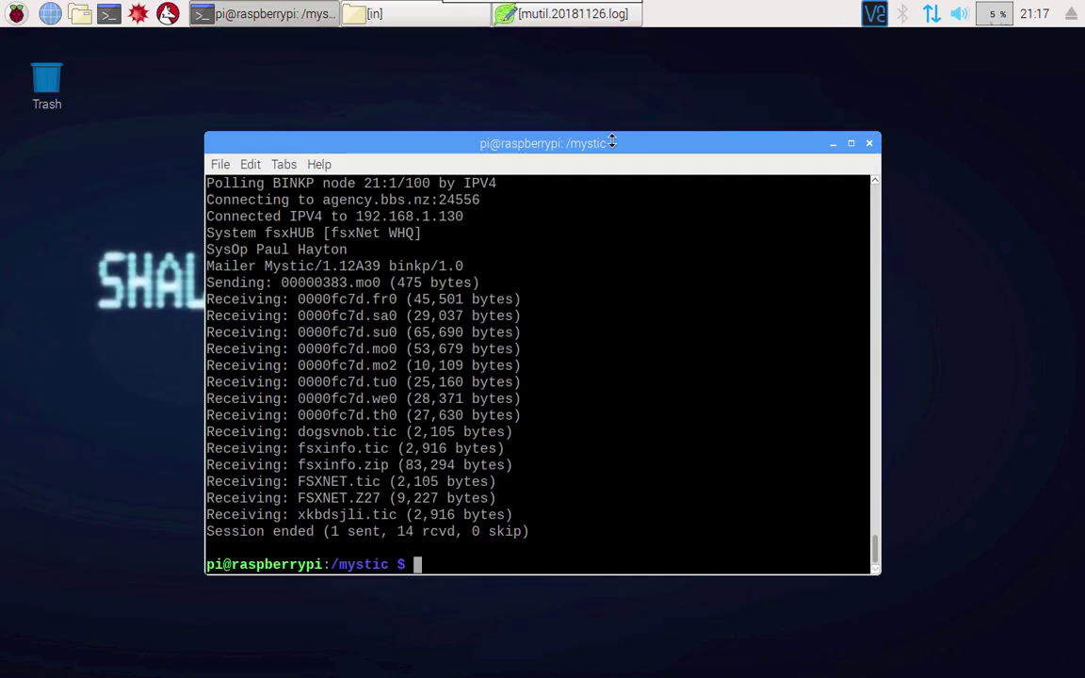
{"action": "key", "text": "Up"}
{"action": "key", "text": "Up"}
{"action": "key", "text": "Up"}
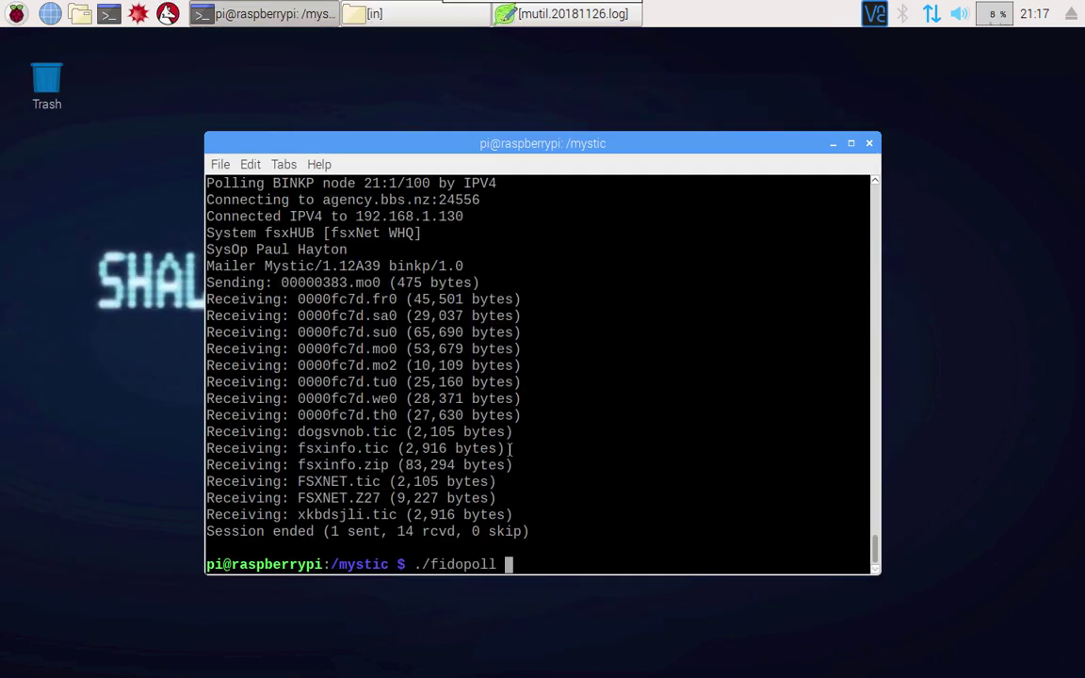
{"action": "key", "text": "Up"}
{"action": "key", "text": "Up"}
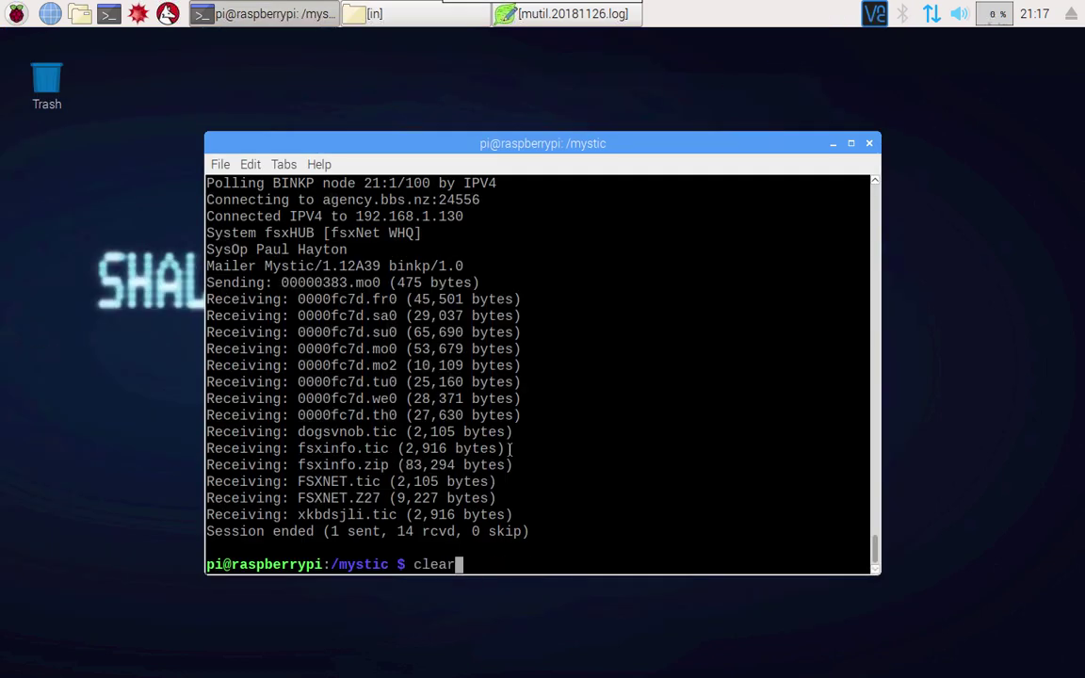
{"action": "key", "text": "Return"}
{"action": "type", "text": "avon"}
{"action": "key", "text": "Return"}
{"action": "type", "text": "****"}
{"action": "key", "text": "Return"}
{"action": "key", "text": "Return"}
{"action": "key", "text": "Return"}
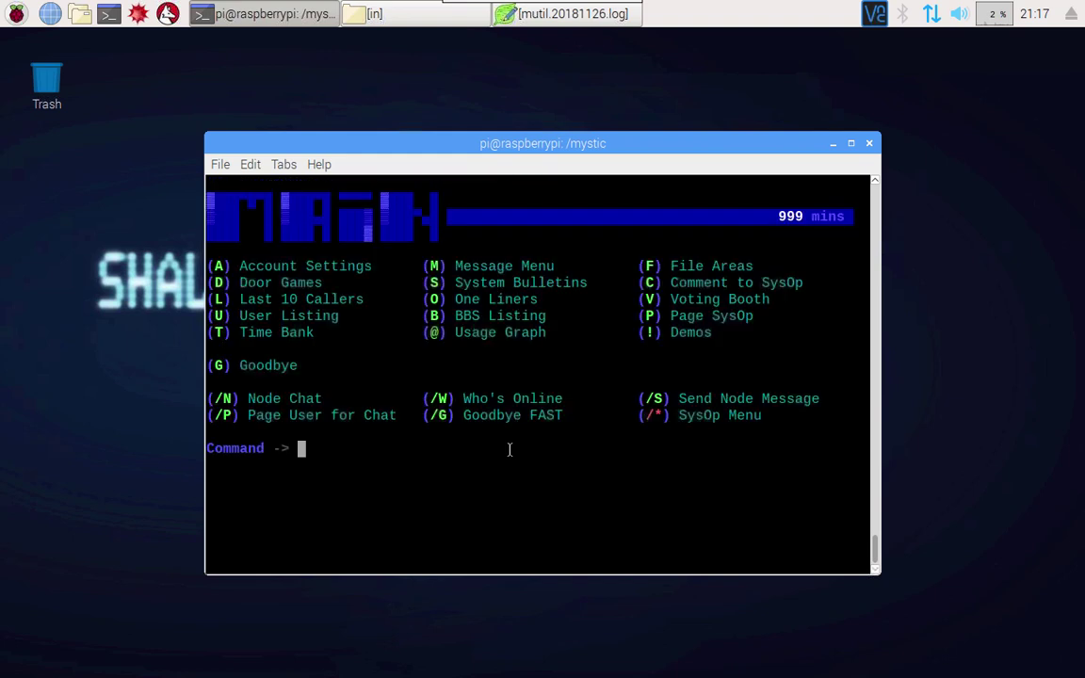
Step: Open the indexed message reader from the message menu and read the Hello World post
{"action": "key", "text": "m"}
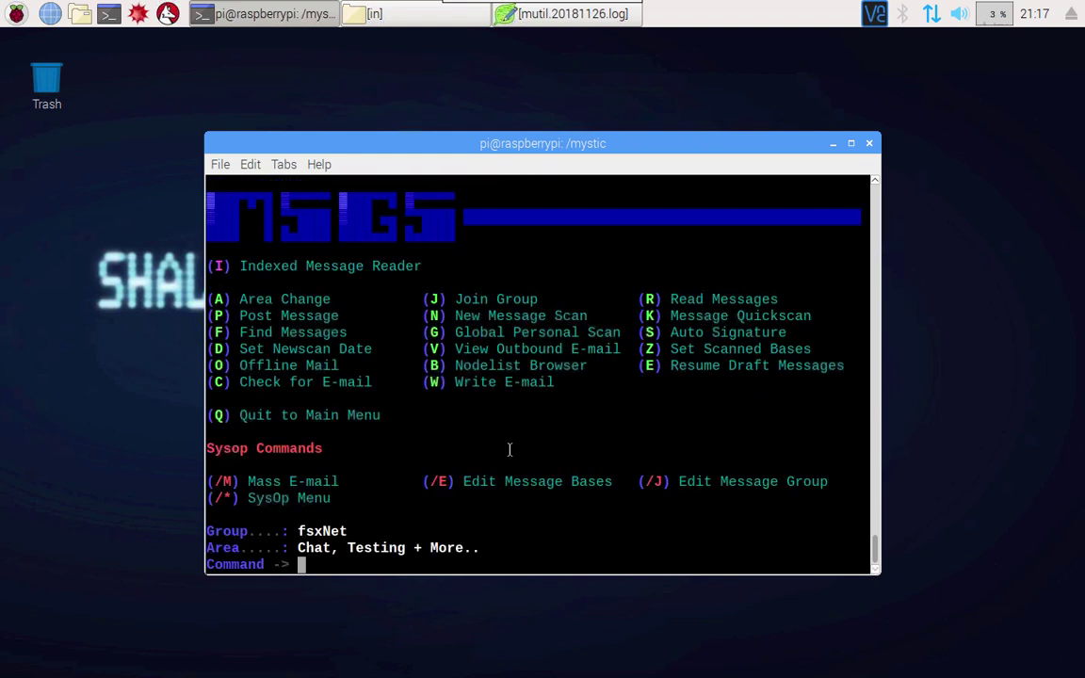
{"action": "key", "text": "i"}
{"action": "key", "text": "f"}
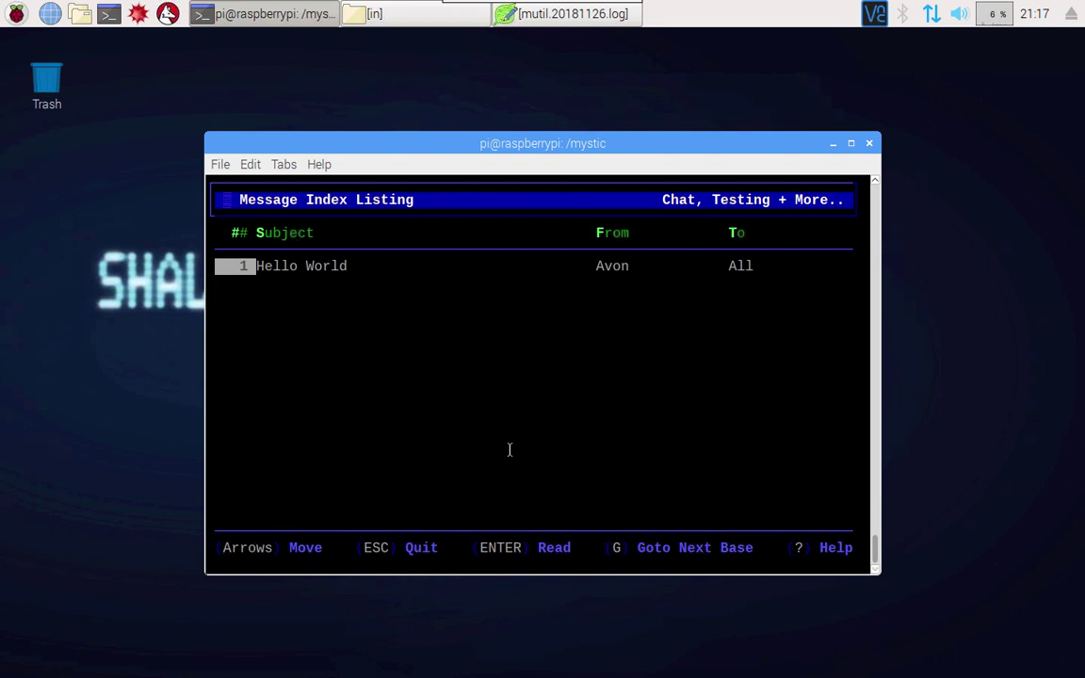
{"action": "key", "text": "Return"}
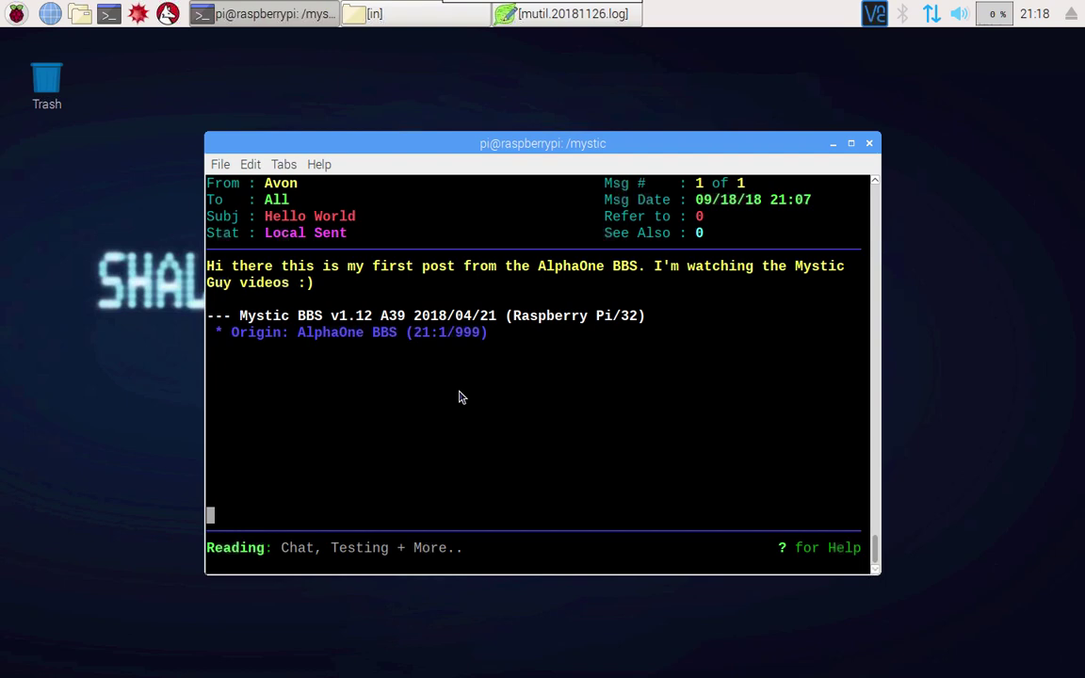
Step: Leave the message reader to the main menu and log off the BBS
{"action": "key", "text": "q"}
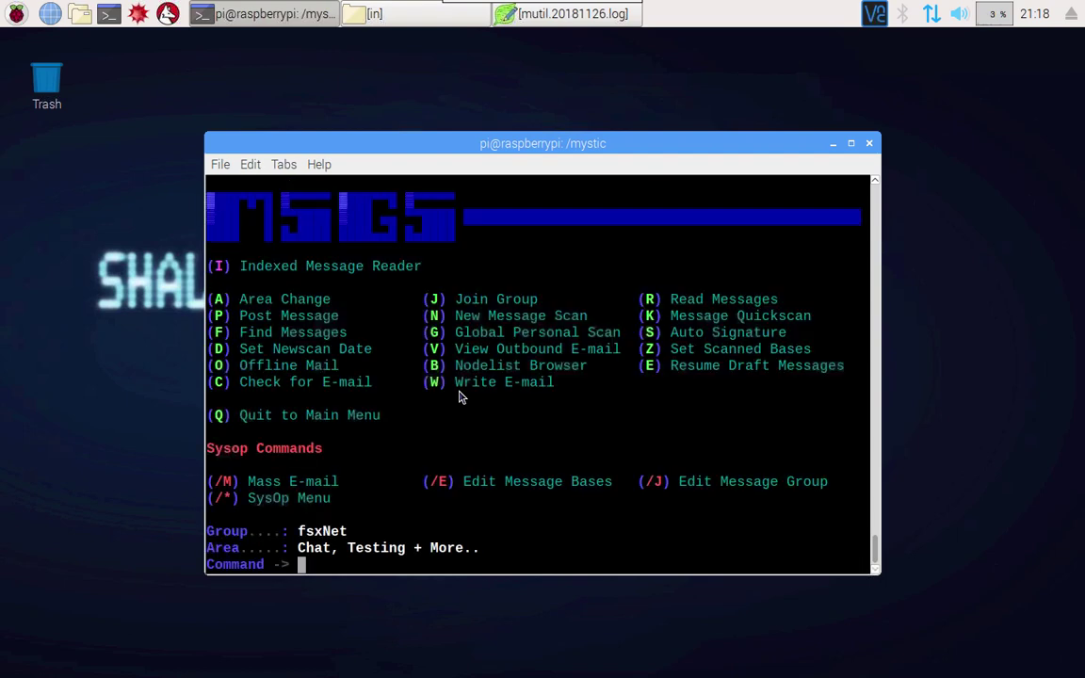
{"action": "key", "text": "q"}
{"action": "key", "text": "g"}
{"action": "key", "text": "y"}
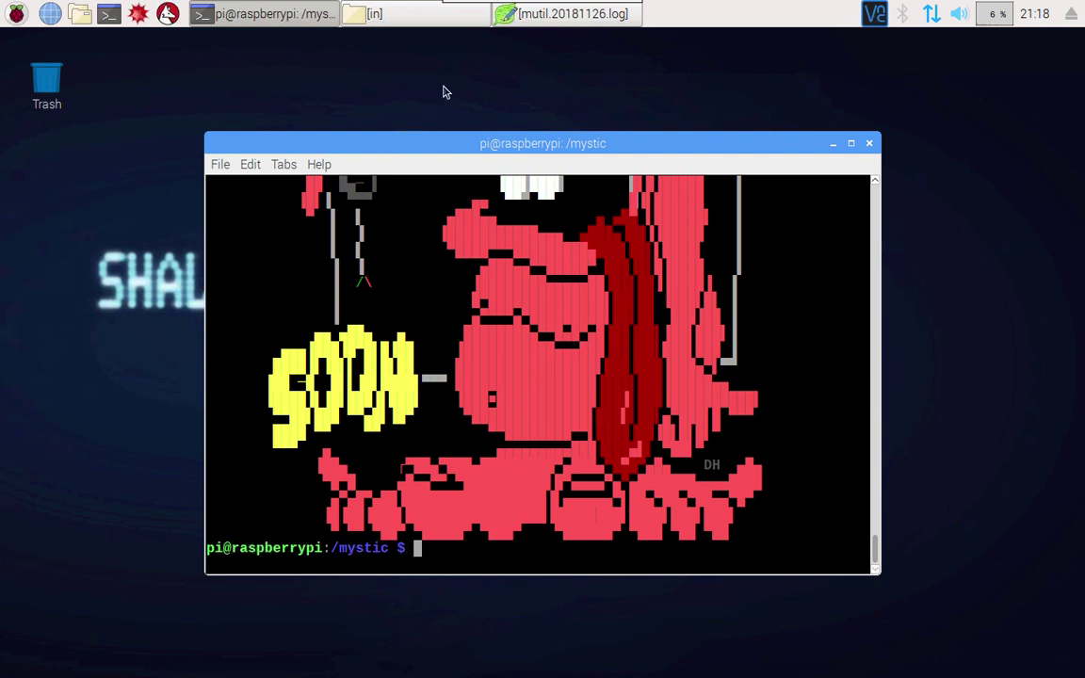
Step: Open fidopoll.log from the /mystic/logs folder in Leafpad
{"action": "left_click", "coordinate": [405, 14]}
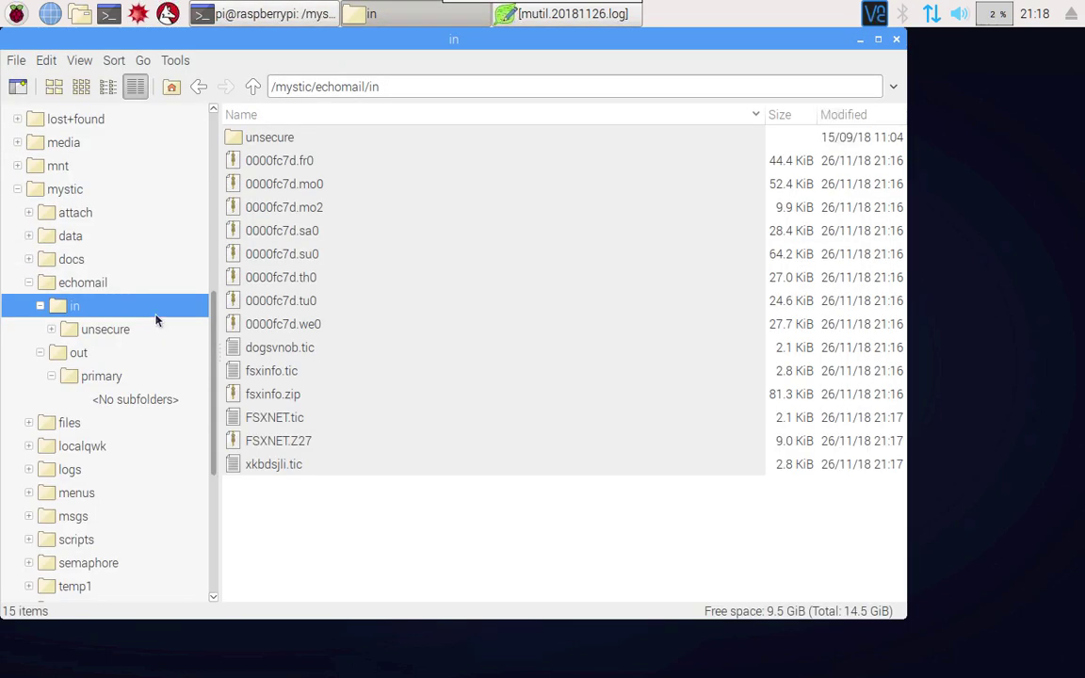
{"action": "left_click", "coordinate": [72, 468]}
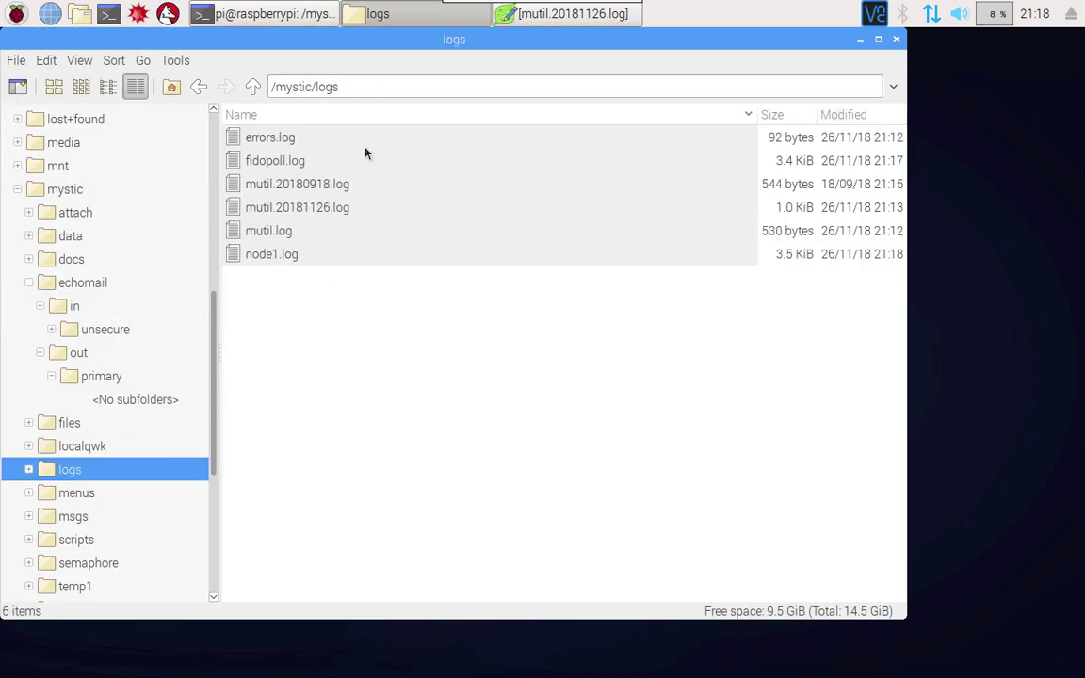
{"action": "left_click", "coordinate": [272, 168]}
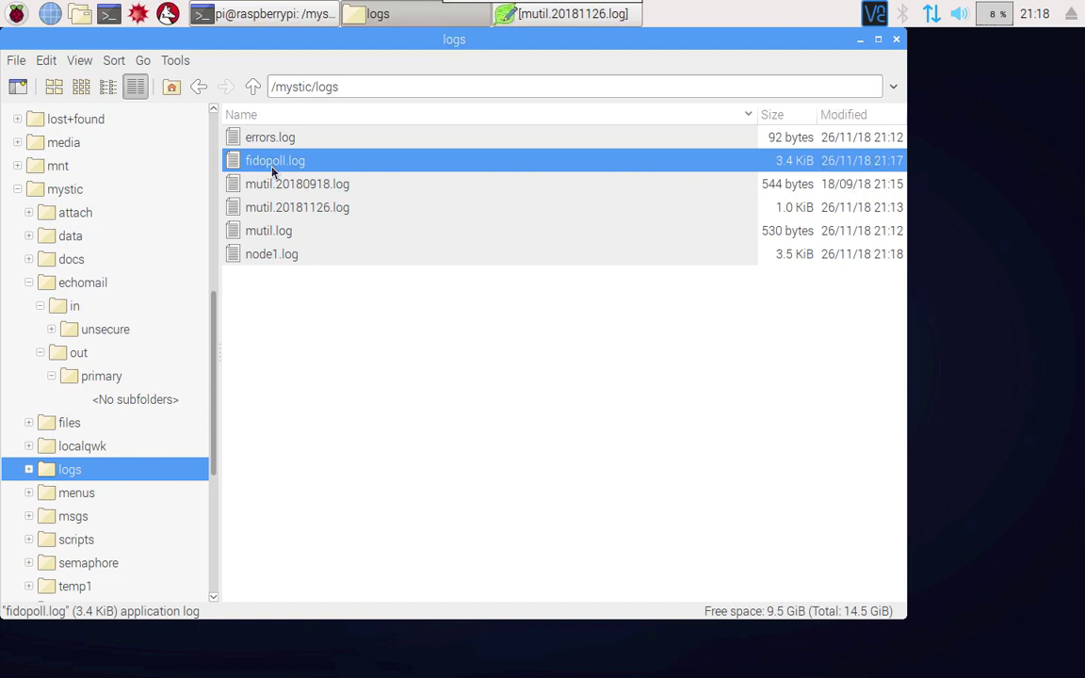
{"action": "double_click", "coordinate": [272, 166]}
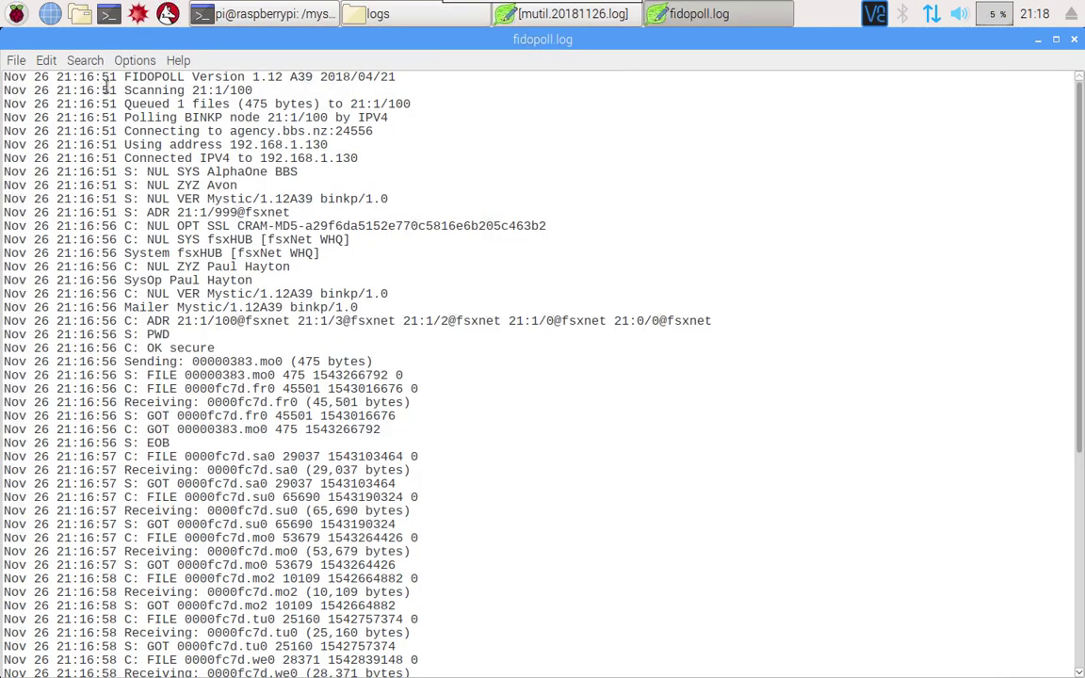
Step: Highlight the log's polled node 21:1/100, hub host agency.bbs.nz:24556 and connection lines
{"action": "left_click_drag", "start_coordinate": [19, 76], "coordinate": [384, 117]}
{"action": "left_click", "coordinate": [359, 117]}
{"action": "left_click_drag", "start_coordinate": [268, 116], "coordinate": [388, 117]}
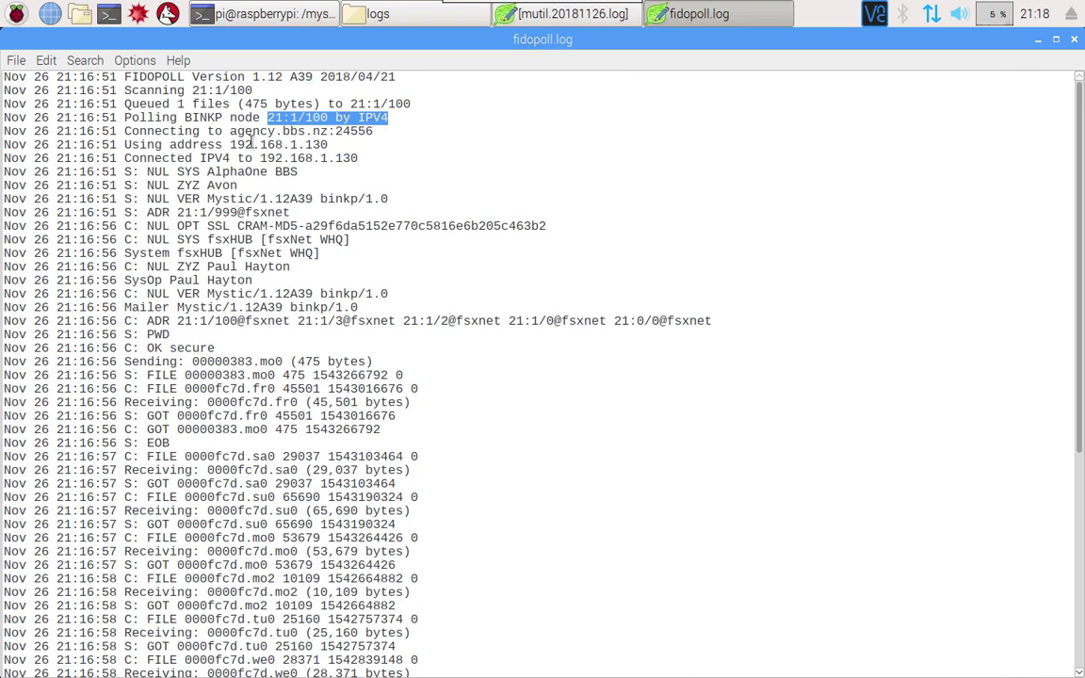
{"action": "left_click_drag", "start_coordinate": [229, 131], "coordinate": [394, 131]}
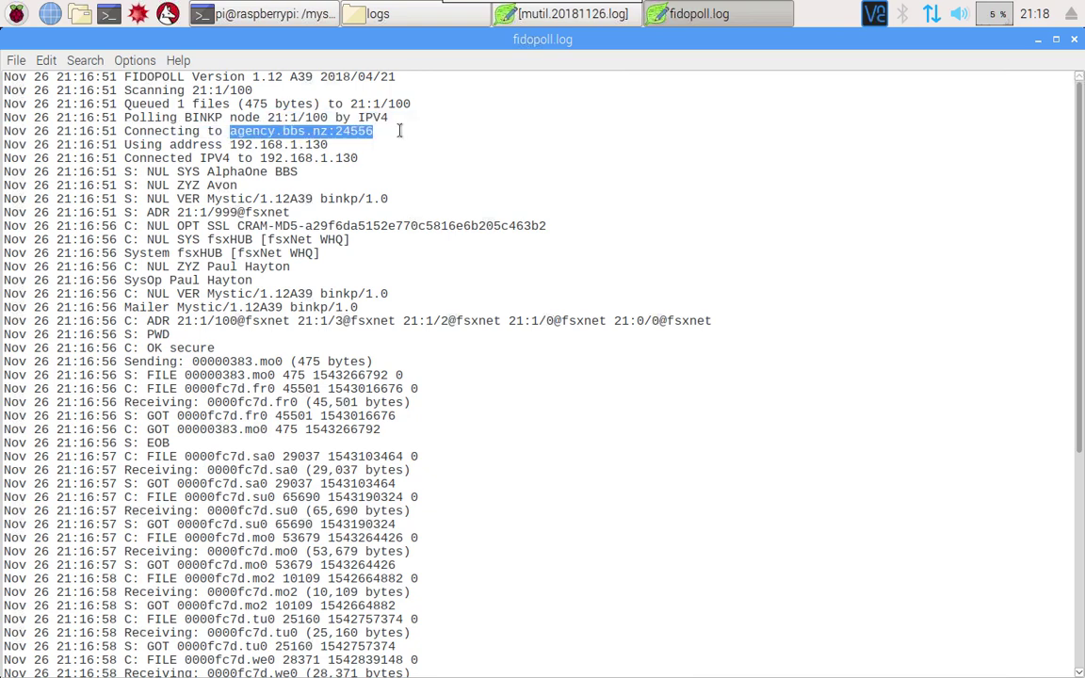
{"action": "left_click", "coordinate": [349, 143]}
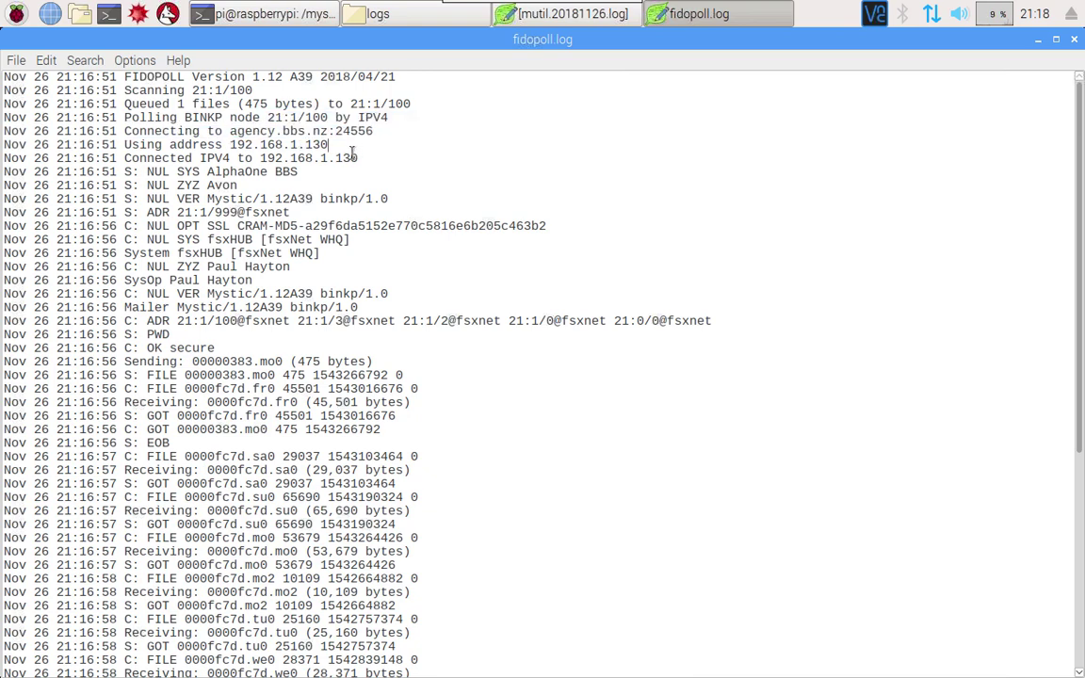
{"action": "left_click_drag", "start_coordinate": [368, 158], "coordinate": [4, 144]}
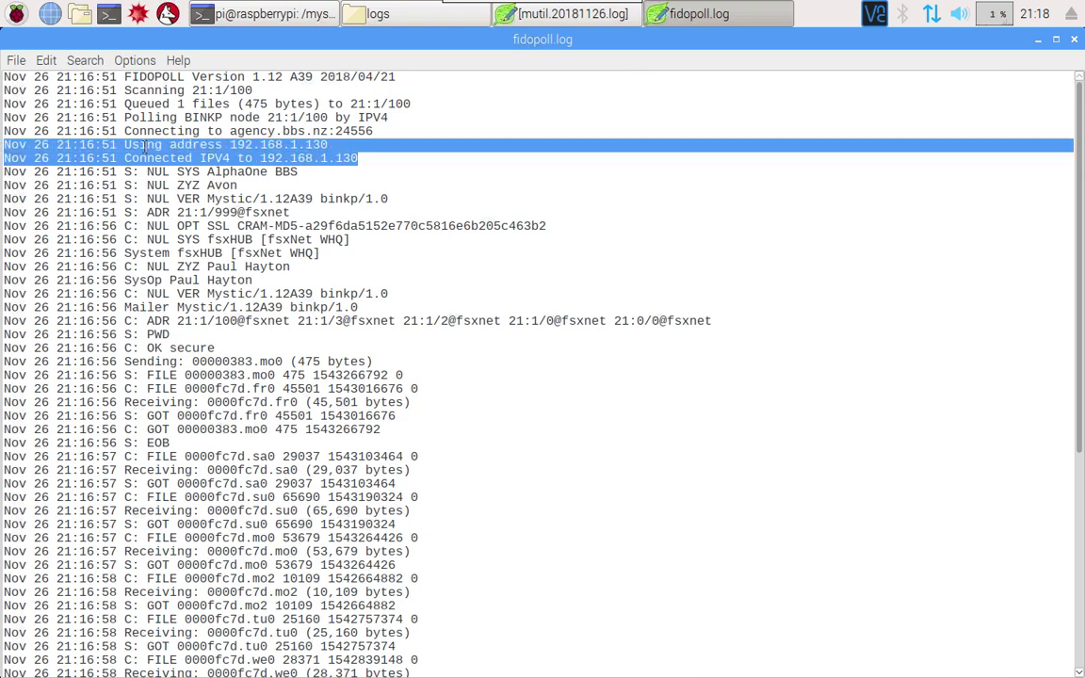
{"action": "left_click", "coordinate": [375, 165]}
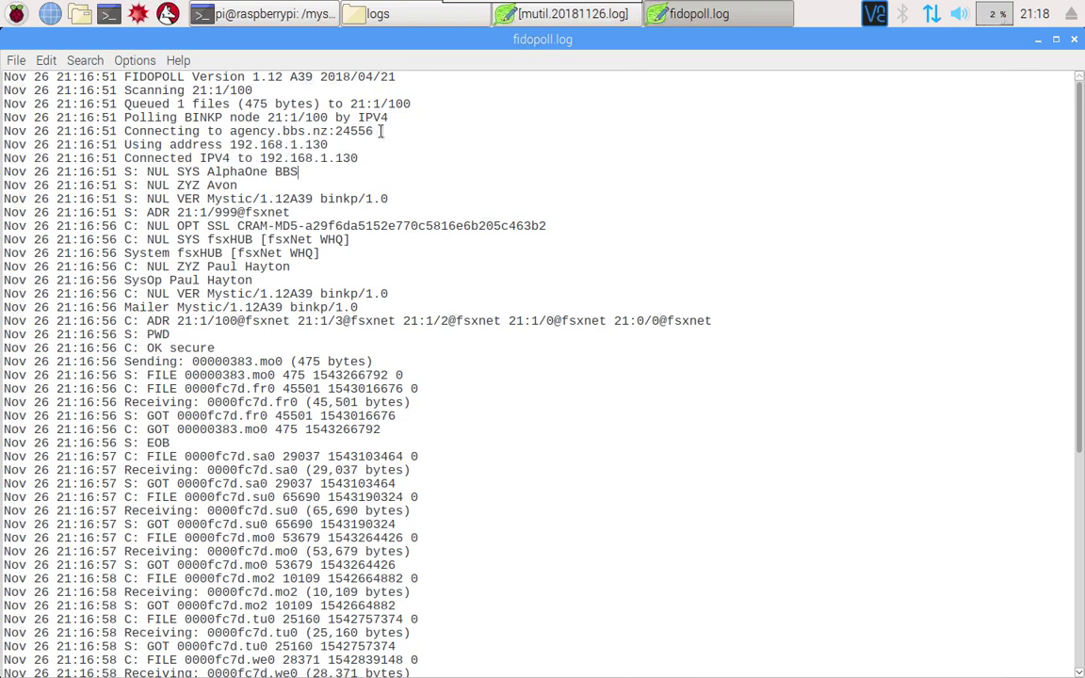
{"action": "left_click_drag", "start_coordinate": [373, 131], "coordinate": [237, 137]}
{"action": "left_click", "coordinate": [268, 142]}
Step: Scroll to the session summary (1 sent, 14 rcvd, 0 skip), highlight it, and close the log
{"action": "scroll", "coordinate": [230, 129], "scroll_direction": "down", "scroll_amount": 1}
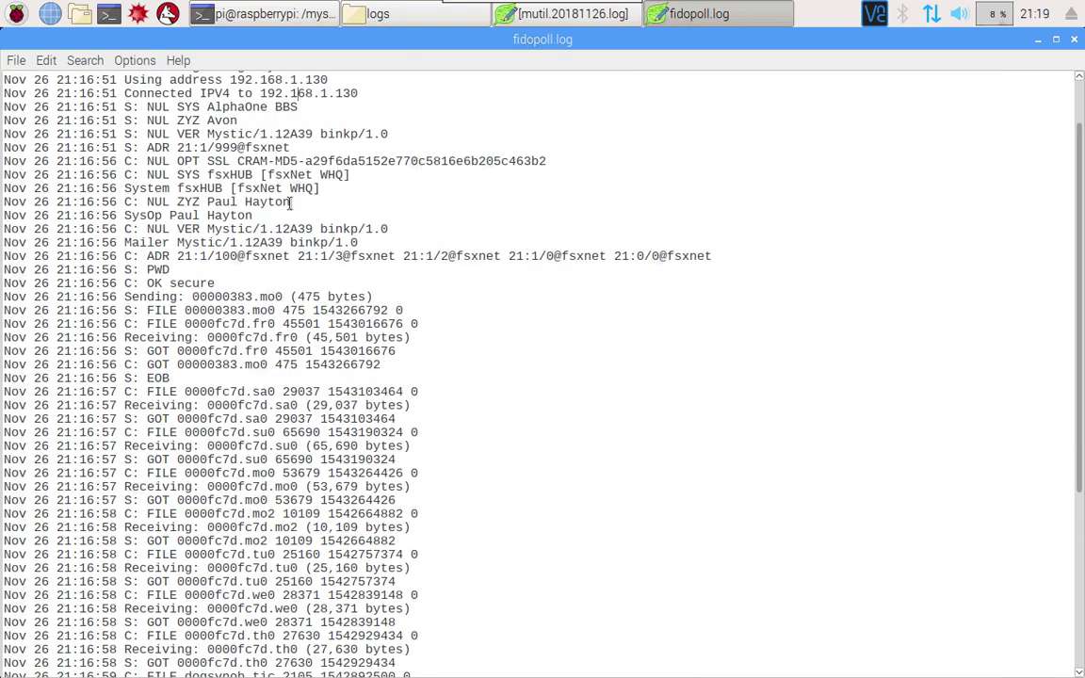
{"action": "scroll", "coordinate": [261, 183], "scroll_direction": "down", "scroll_amount": 2}
{"action": "scroll", "coordinate": [293, 204], "scroll_direction": "down", "scroll_amount": 3}
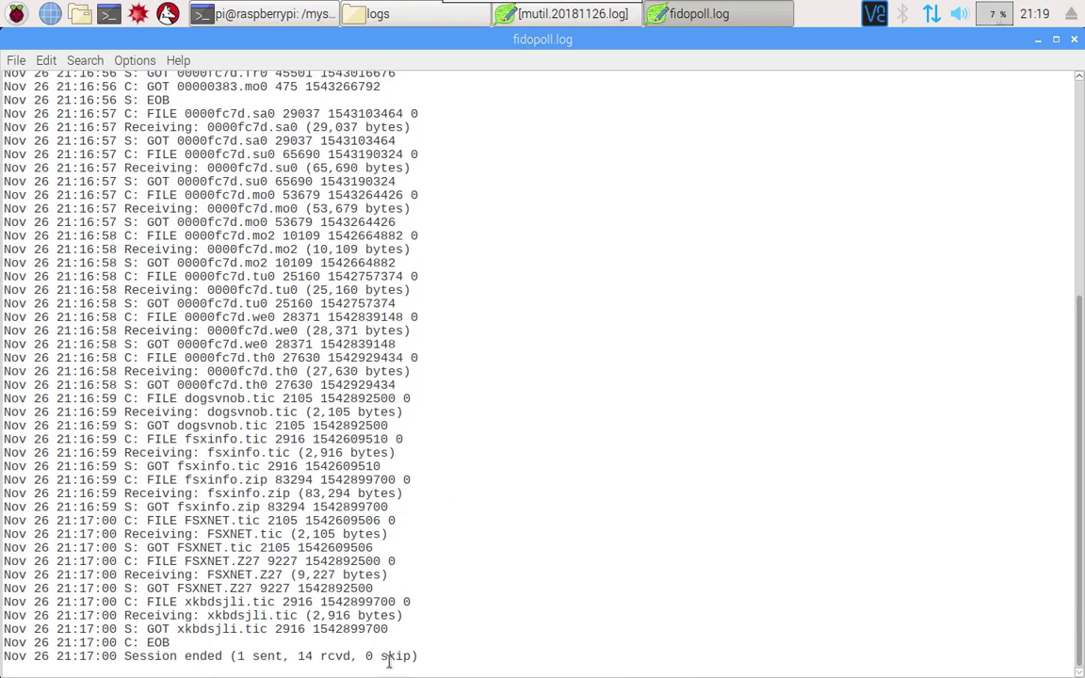
{"action": "left_click_drag", "start_coordinate": [419, 656], "coordinate": [192, 656]}
{"action": "left_click", "coordinate": [725, 589]}
{"action": "left_click", "coordinate": [1074, 40]}
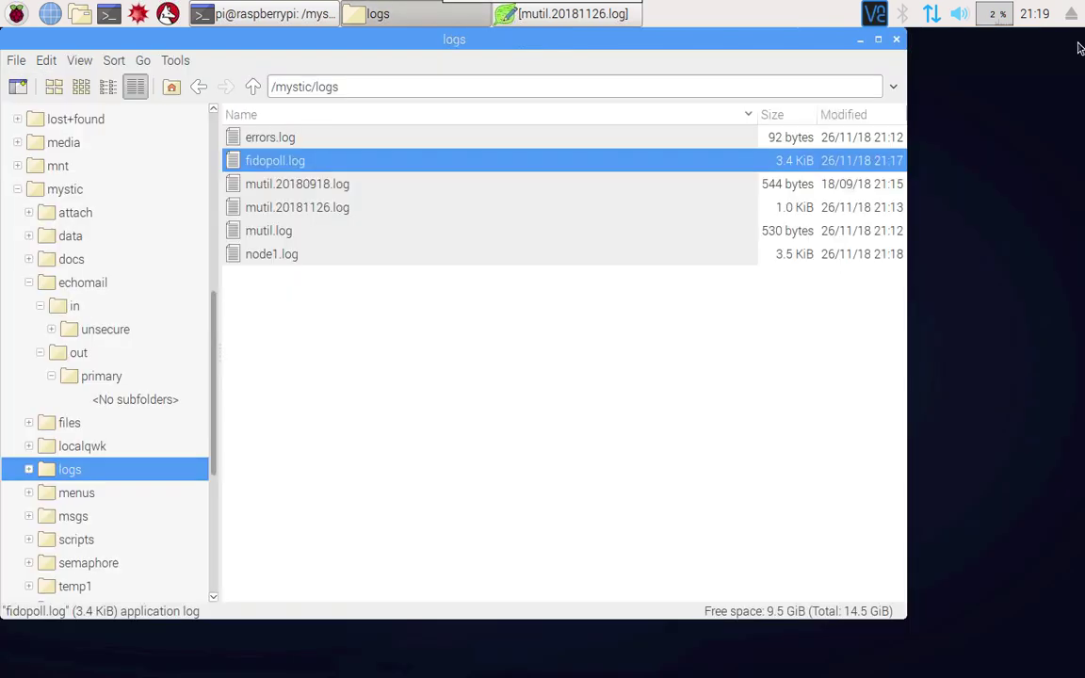
Step: Bring the file manager back and revisit echomail/in, selecting dogsvnob.tic
{"action": "left_click", "coordinate": [860, 41]}
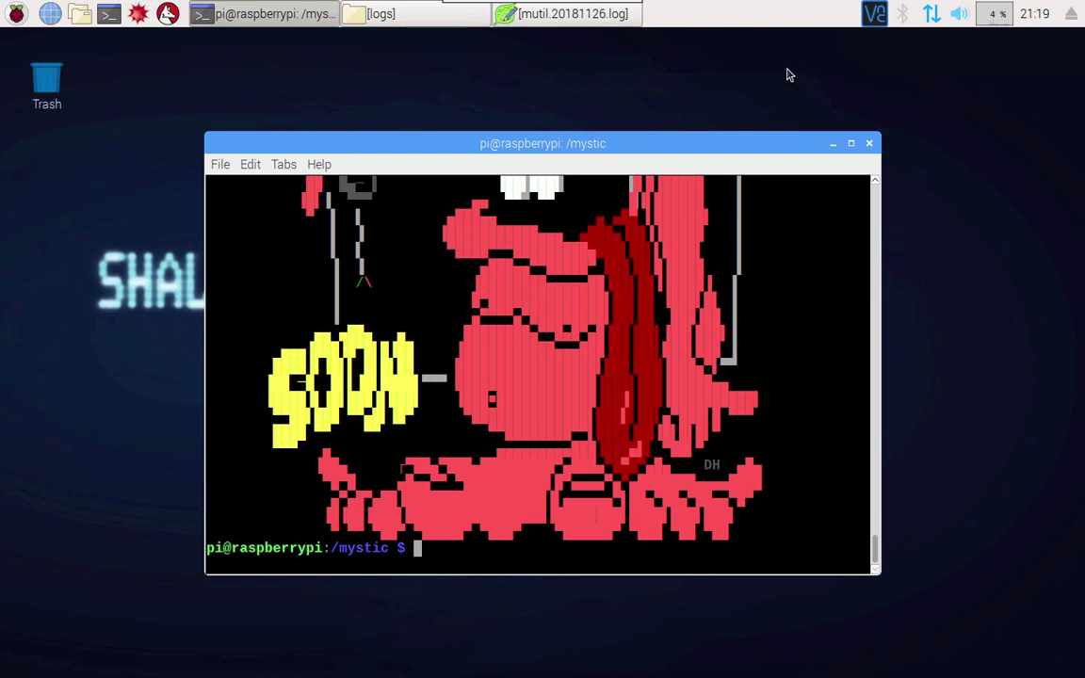
{"action": "left_click", "coordinate": [455, 20]}
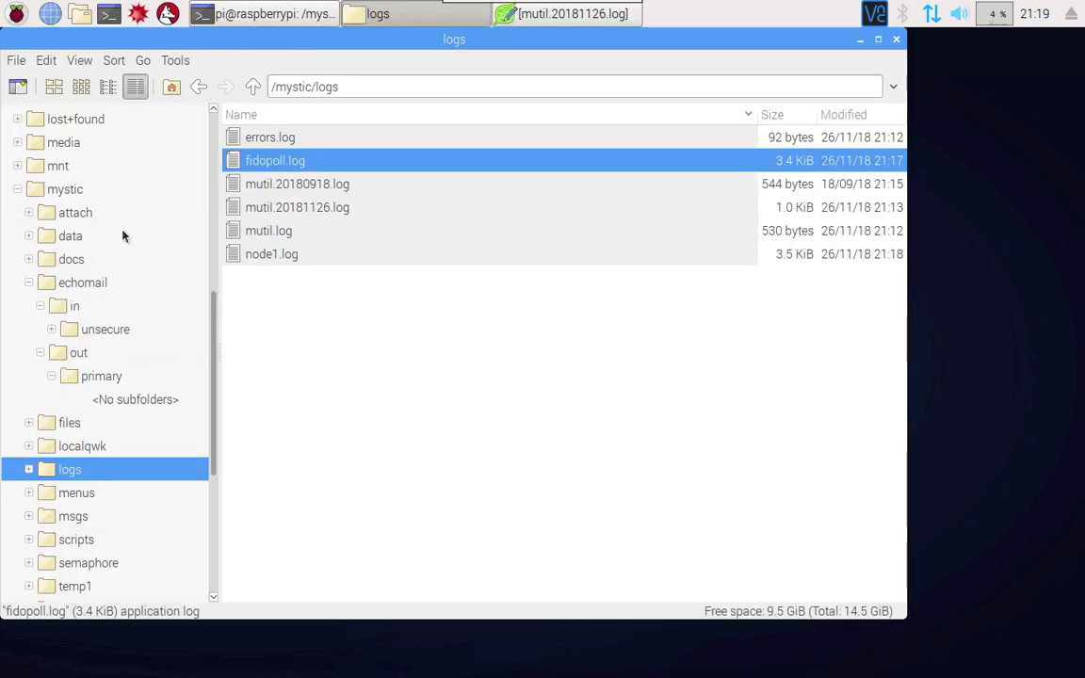
{"action": "left_click", "coordinate": [75, 307]}
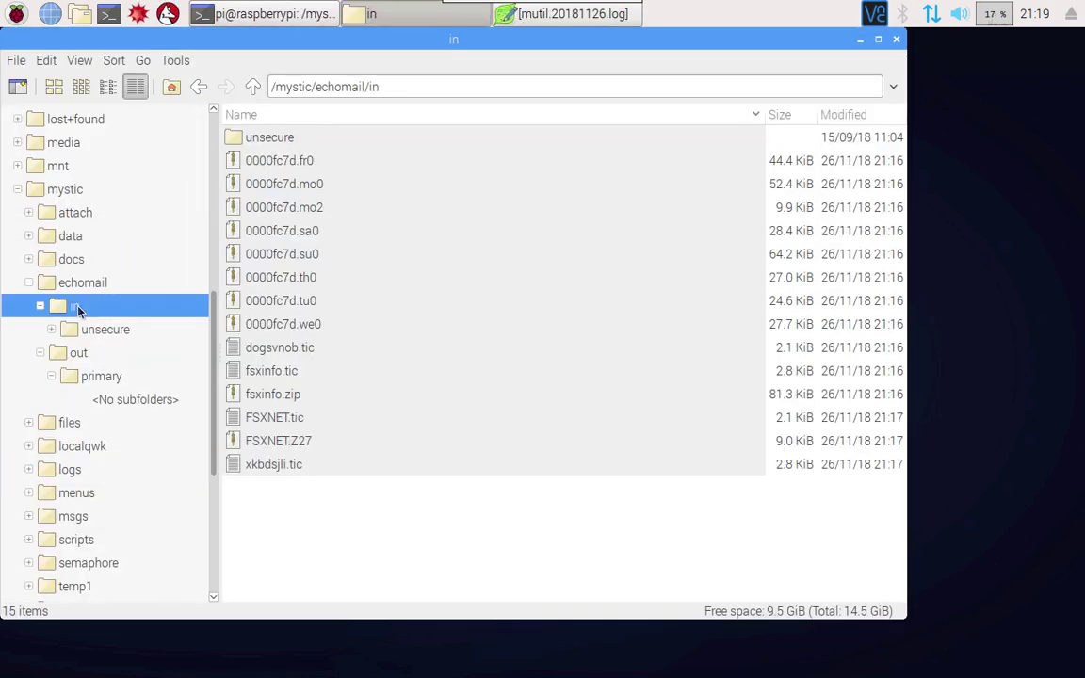
{"action": "left_click", "coordinate": [513, 344]}
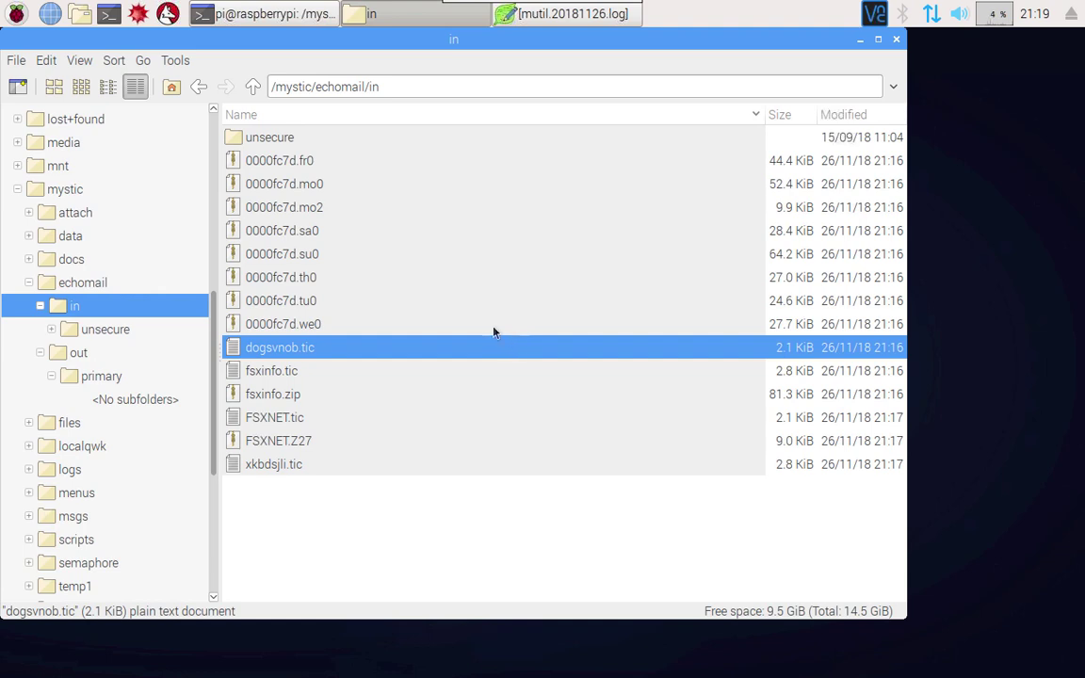
Step: Open mailin.ini from the /mystic folder in Leafpad, hiding the file manager
{"action": "left_click", "coordinate": [71, 190]}
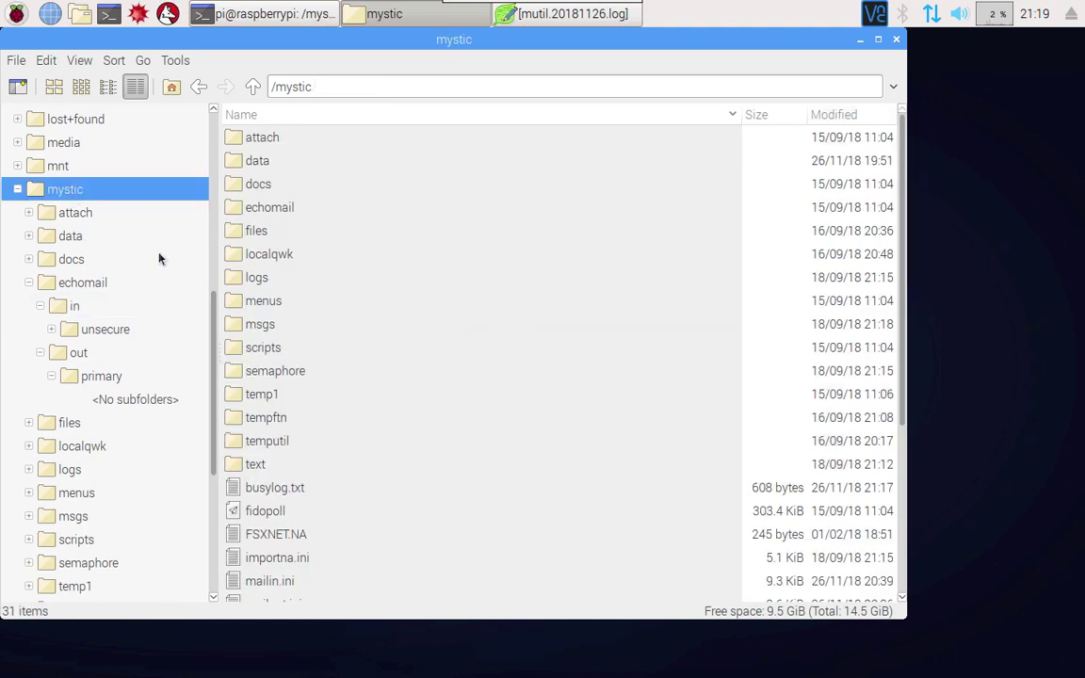
{"action": "scroll", "coordinate": [455, 393], "scroll_direction": "down", "scroll_amount": 1}
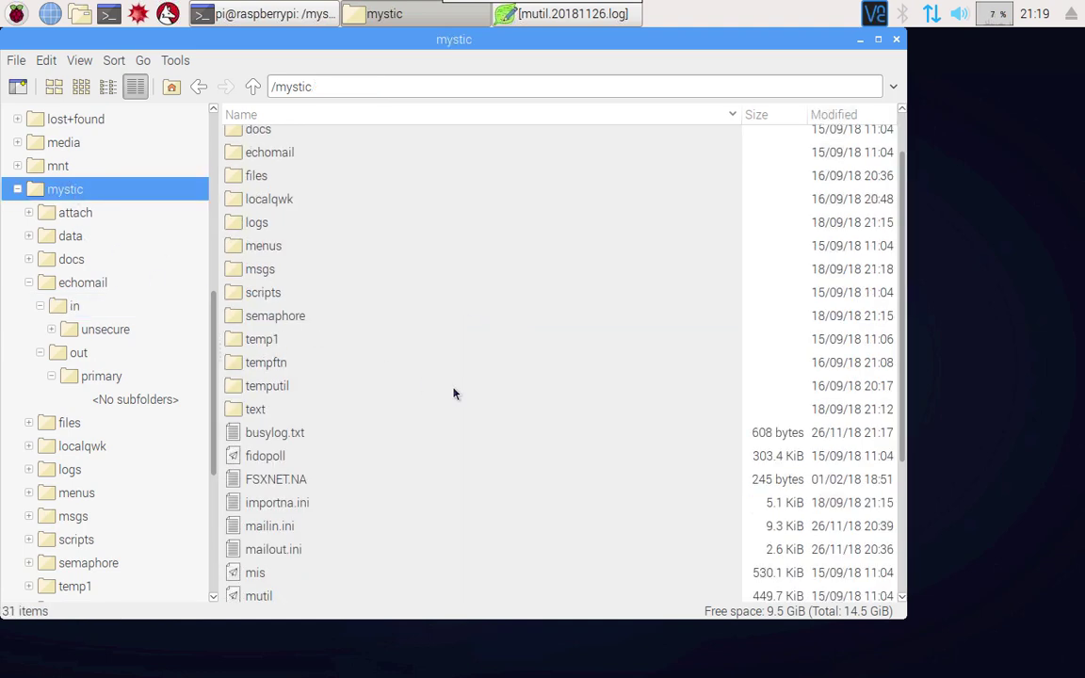
{"action": "left_click", "coordinate": [278, 529]}
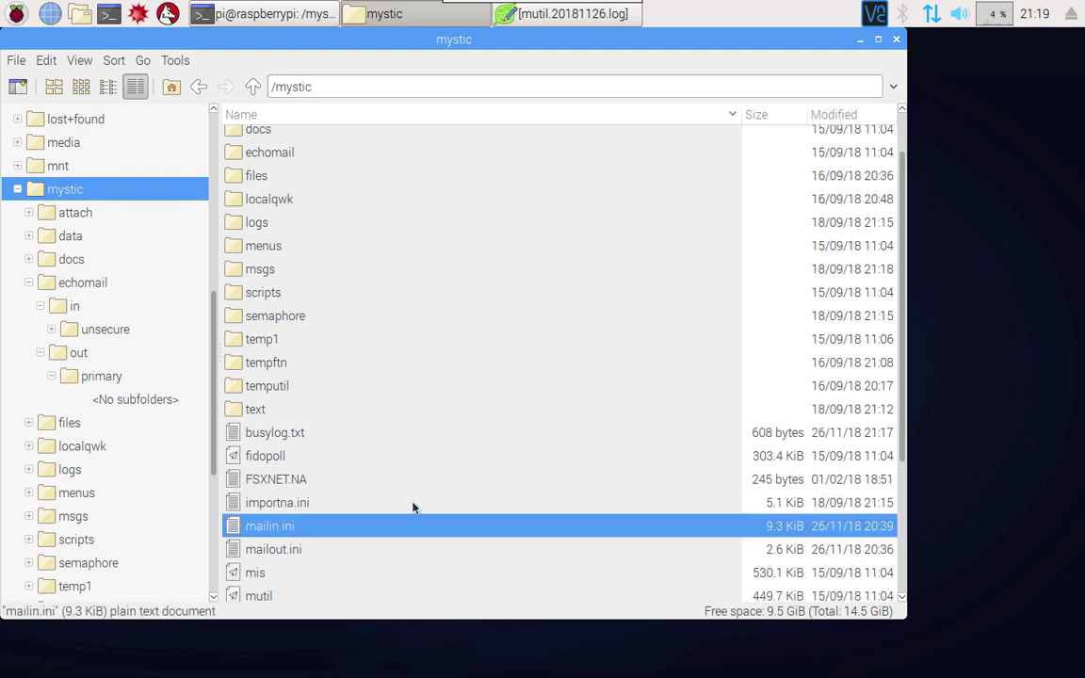
{"action": "double_click", "coordinate": [323, 532]}
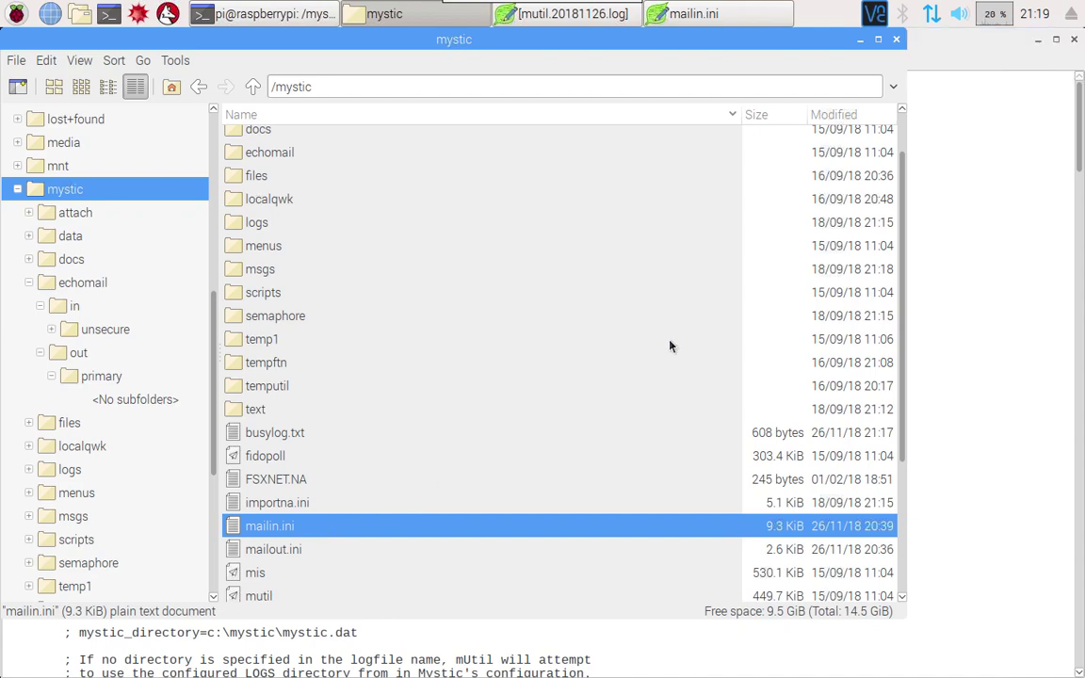
{"action": "left_click", "coordinate": [862, 42]}
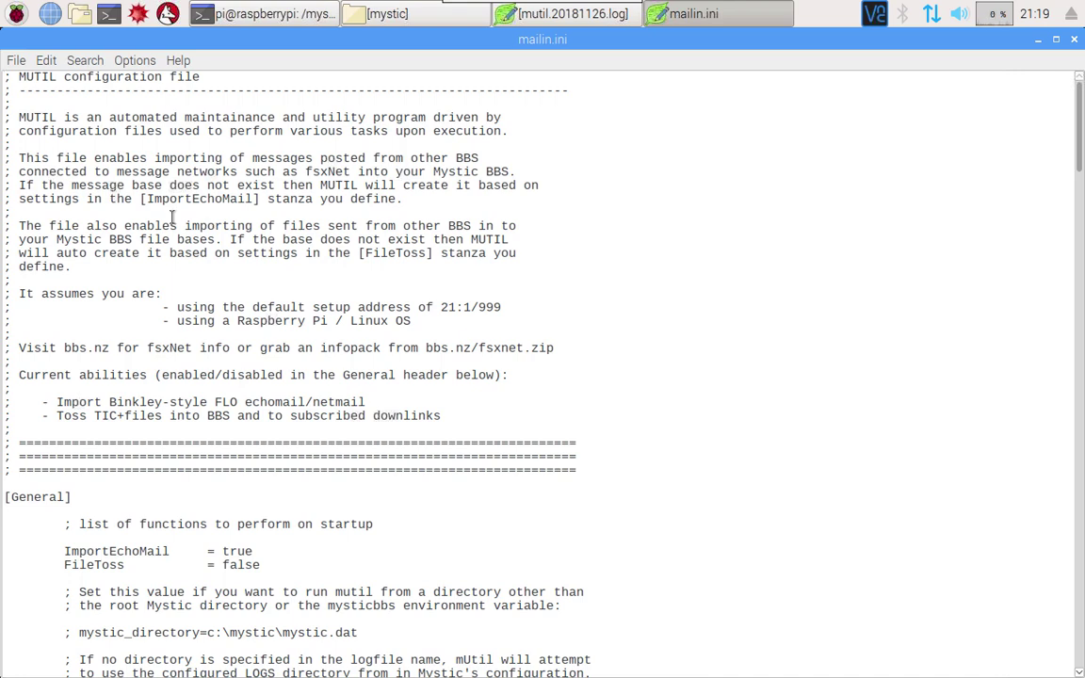
Step: Review the [ImportEchoMail] settings and the duplicate and bad-message comments in mailin.ini
{"action": "scroll", "coordinate": [391, 271], "scroll_direction": "down", "scroll_amount": 6}
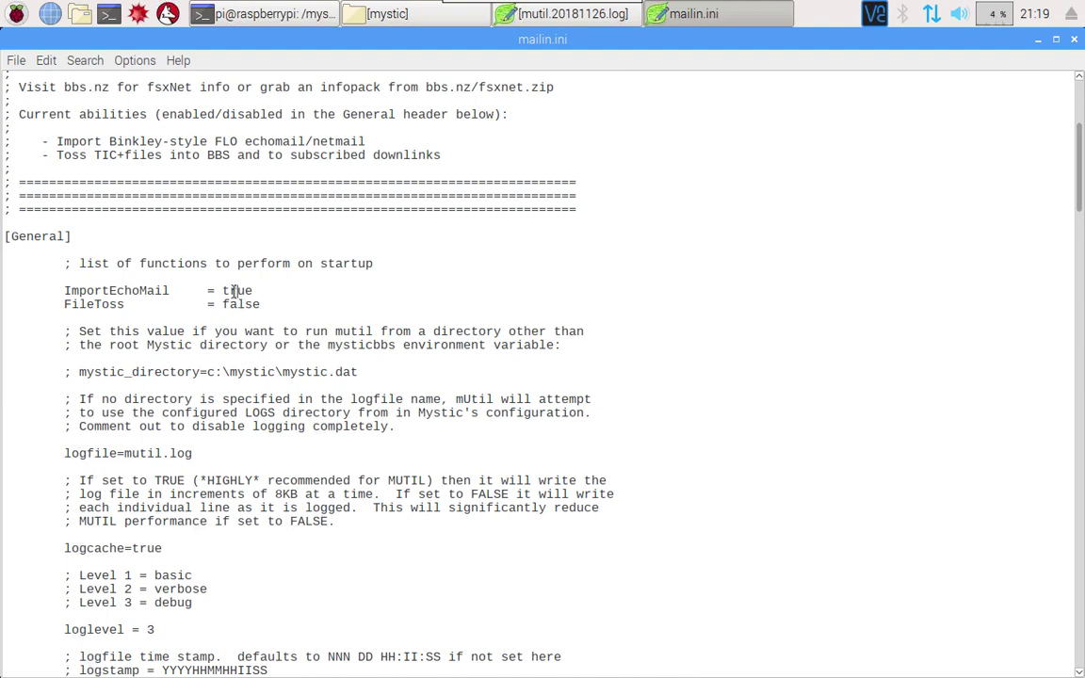
{"action": "left_click", "coordinate": [234, 291]}
{"action": "scroll", "coordinate": [263, 293], "scroll_direction": "down", "scroll_amount": 12}
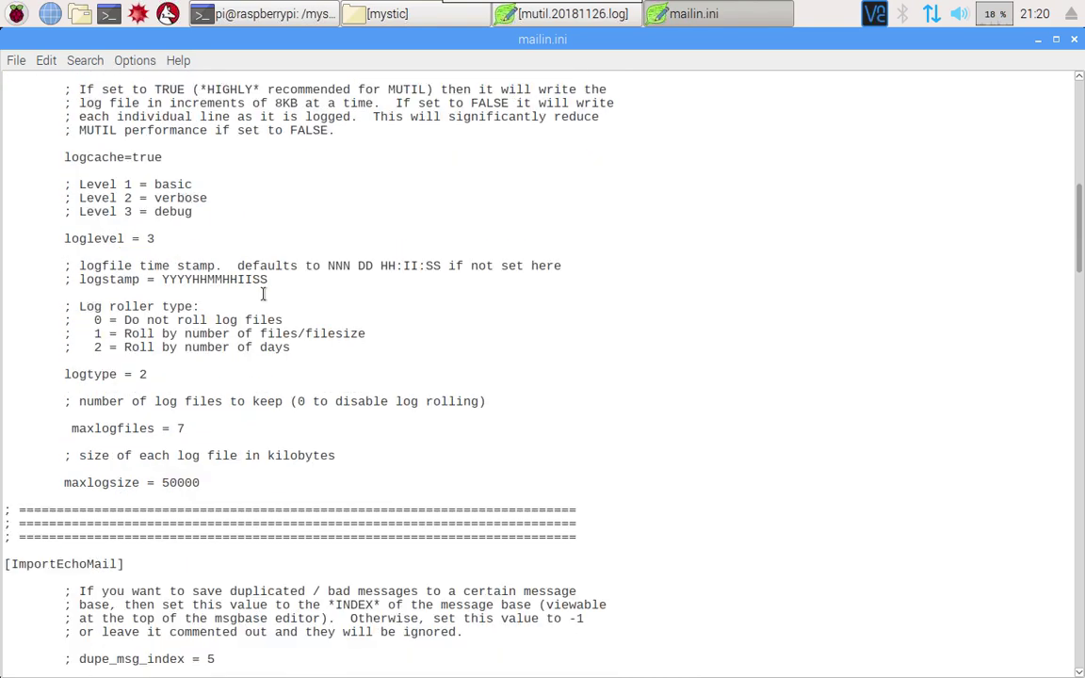
{"action": "scroll", "coordinate": [264, 293], "scroll_direction": "down", "scroll_amount": 6}
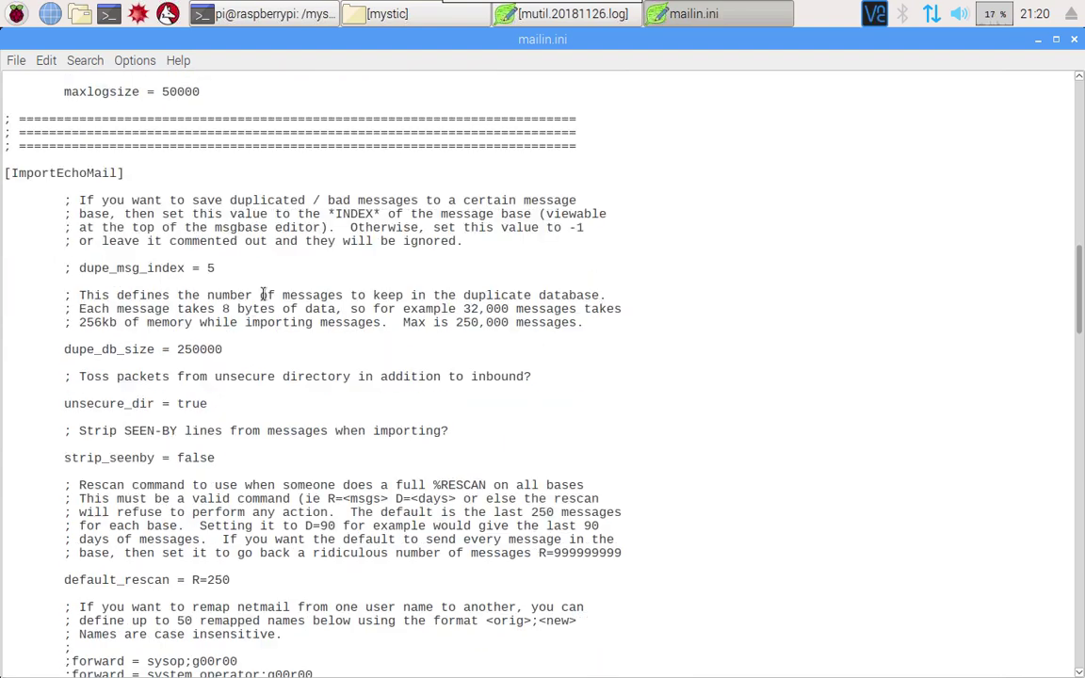
{"action": "scroll", "coordinate": [263, 294], "scroll_direction": "down", "scroll_amount": 2}
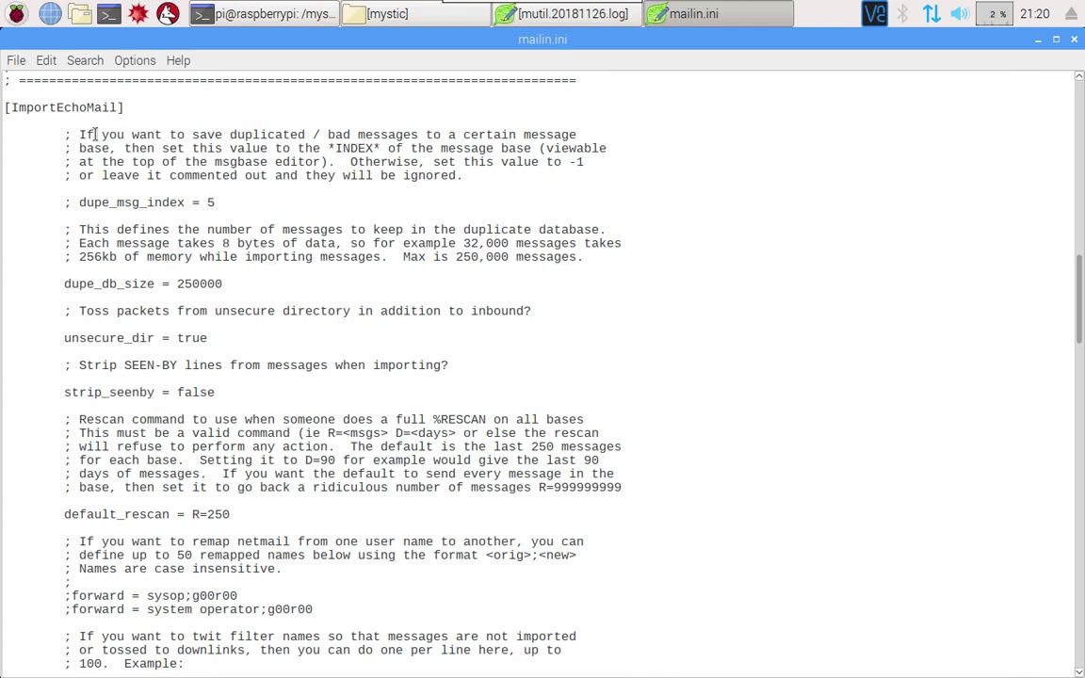
{"action": "left_click_drag", "start_coordinate": [94, 133], "coordinate": [426, 134]}
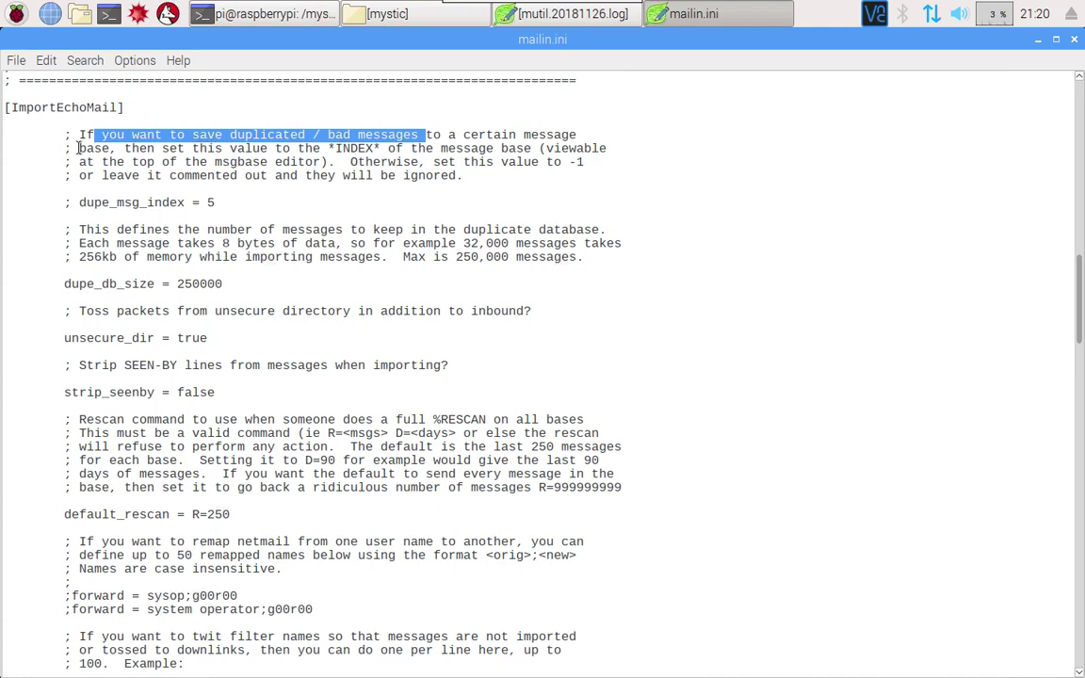
{"action": "left_click_drag", "start_coordinate": [230, 148], "coordinate": [332, 134]}
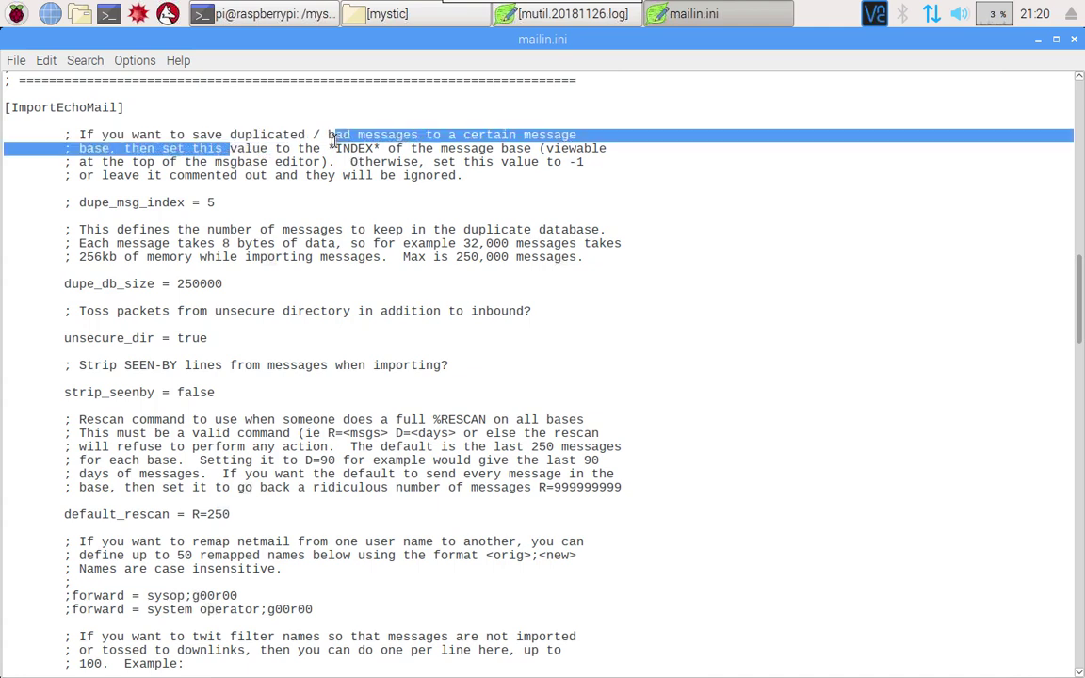
{"action": "left_click", "coordinate": [422, 149]}
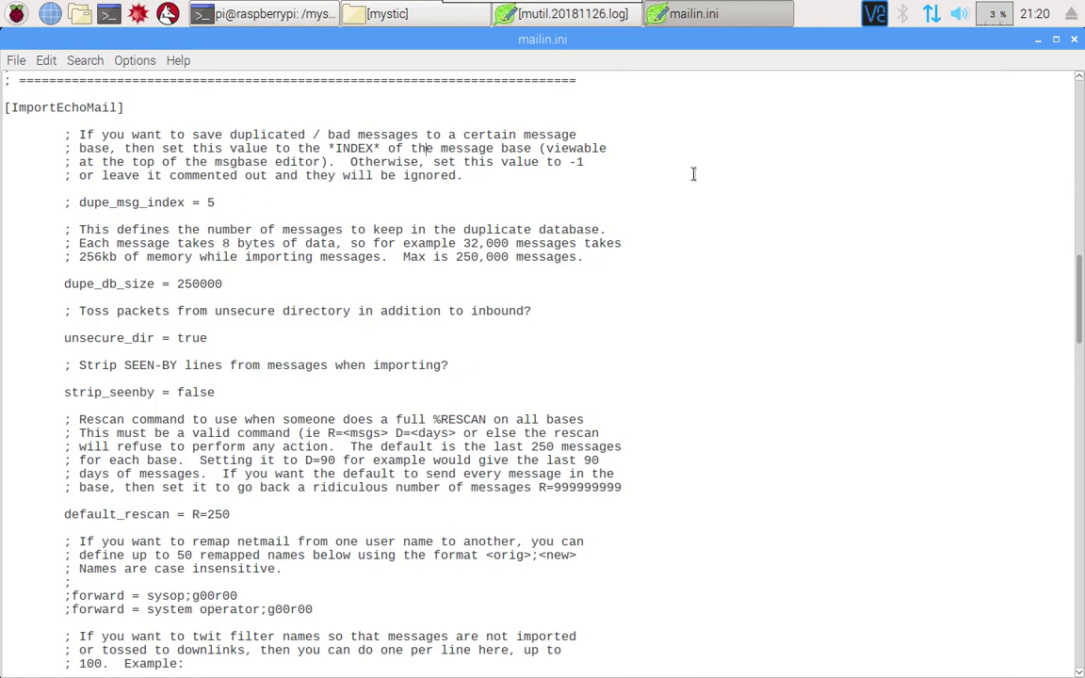
Step: Launch the Mystic configuration with ./mystic -cfg from the terminal
{"action": "left_click", "coordinate": [1037, 38]}
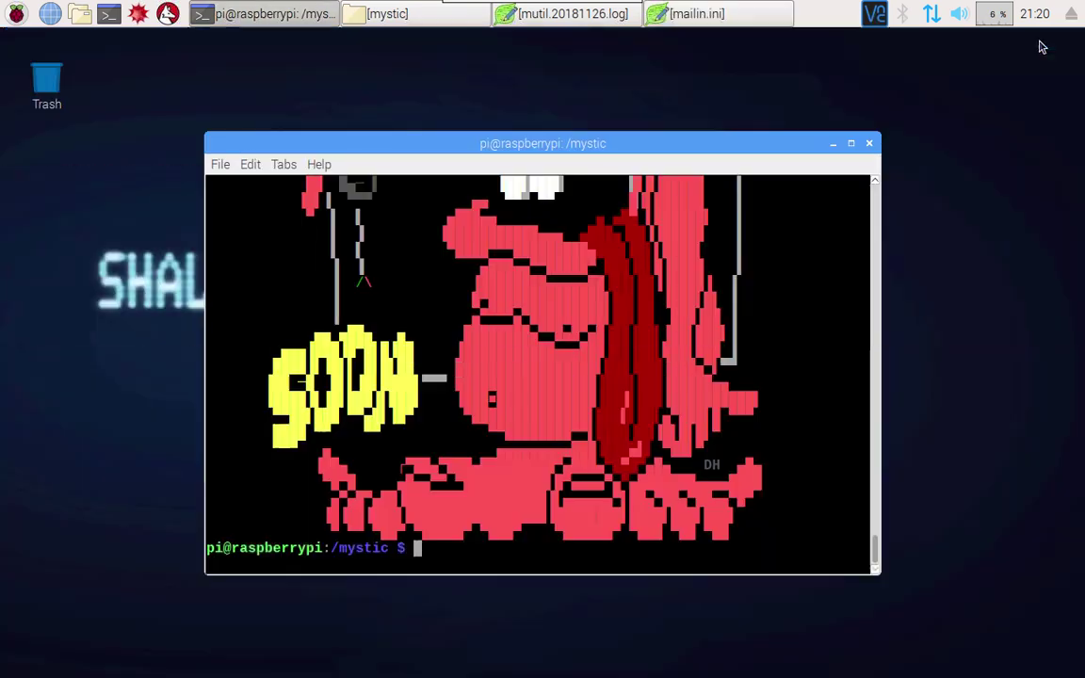
{"action": "type", "text": "./mystic -l"}
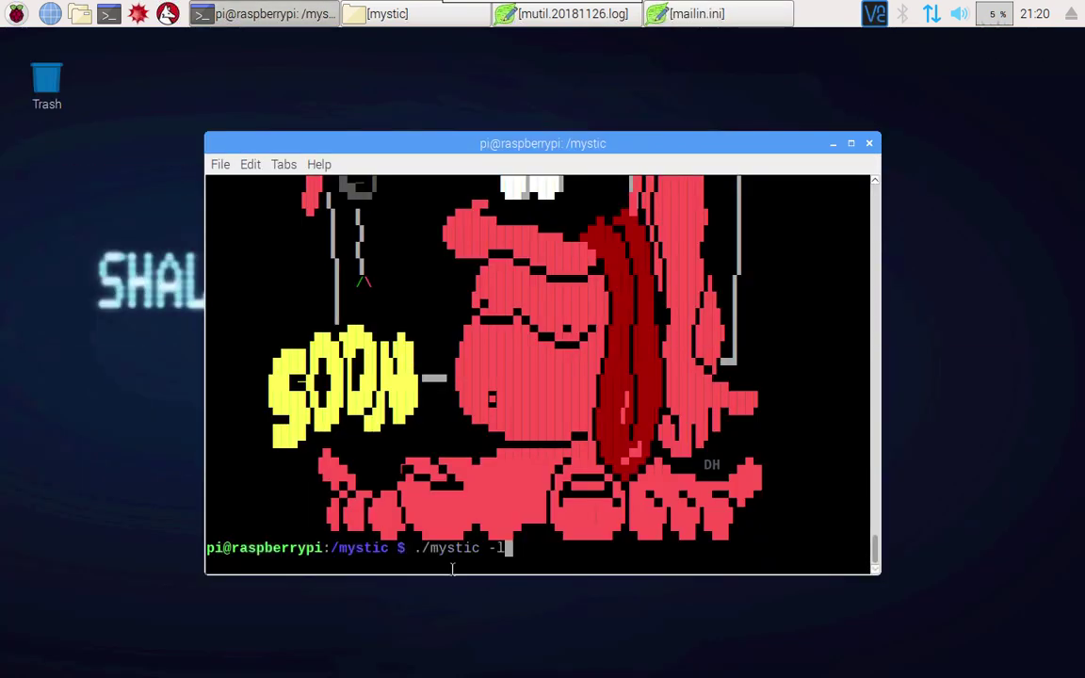
{"action": "key", "text": "BackSpace"}
{"action": "key", "text": "BackSpace"}
{"action": "type", "text": "-cfg"}
{"action": "key", "text": "Return"}
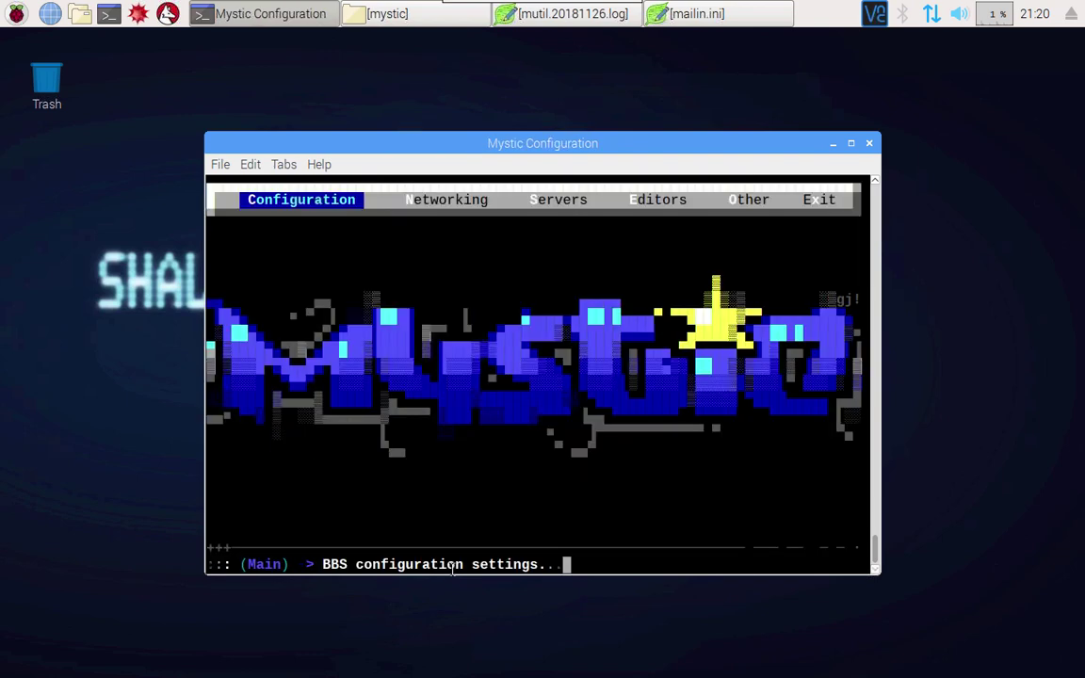
Step: Insert a new message base at the end of the Message Base Editor list
{"action": "key", "text": "Right"}
{"action": "key", "text": "Right"}
{"action": "key", "text": "Right"}
{"action": "key", "text": "Return"}
{"action": "key", "text": "Down"}
{"action": "key", "text": "Down"}
{"action": "key", "text": "Down"}
{"action": "key", "text": "Return"}
{"action": "key", "text": "Down"}
{"action": "key", "text": "End"}
{"action": "key", "text": "Down"}
{"action": "key", "text": "slash"}
{"action": "key", "text": "Return"}
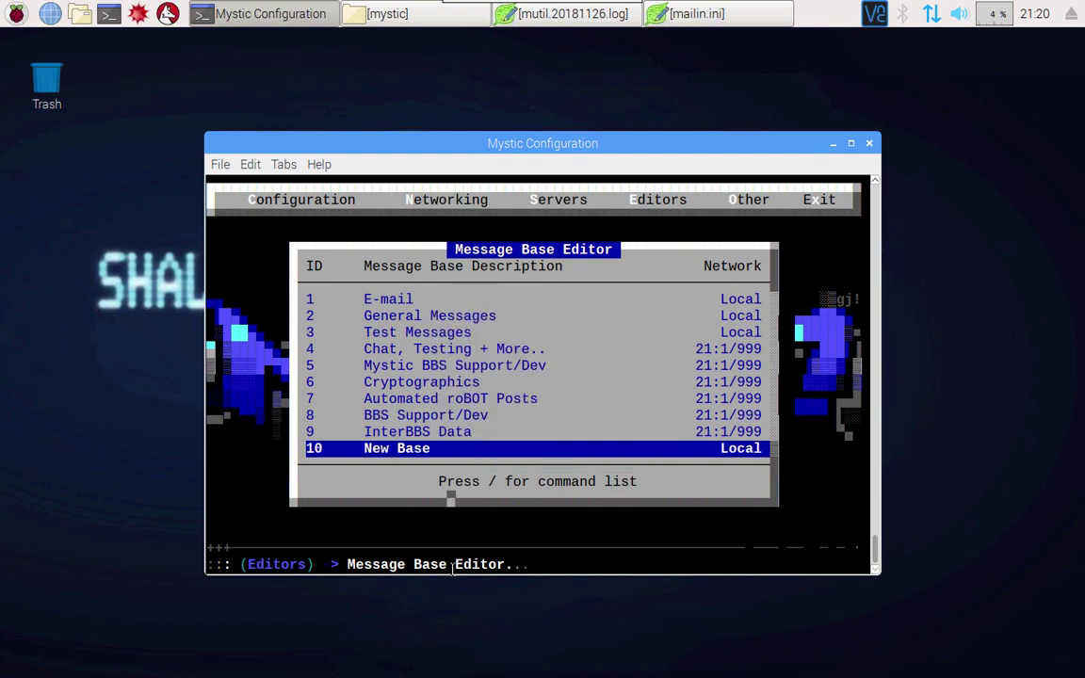
{"action": "key", "text": "Return"}
{"action": "key", "text": "Return"}
Step: Name the new base 'Dupes' and give it the file name 'dupes'
{"action": "key", "text": "BackSpace"}
{"action": "type", "text": "Dupes"}
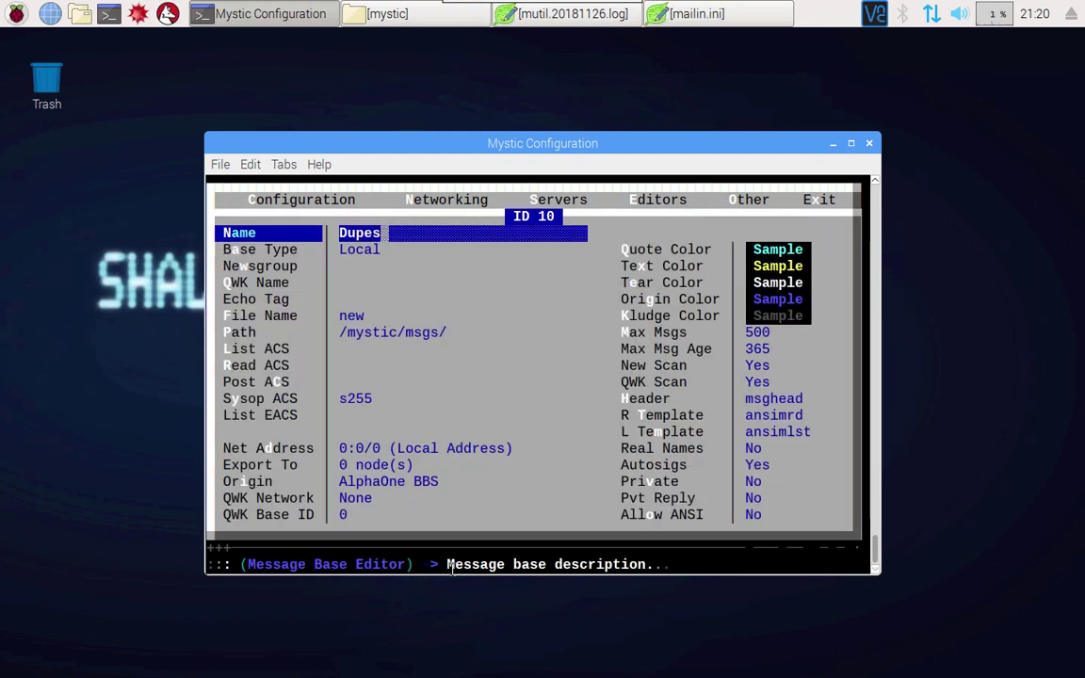
{"action": "key", "text": "Return"}
{"action": "key", "text": "Down"}
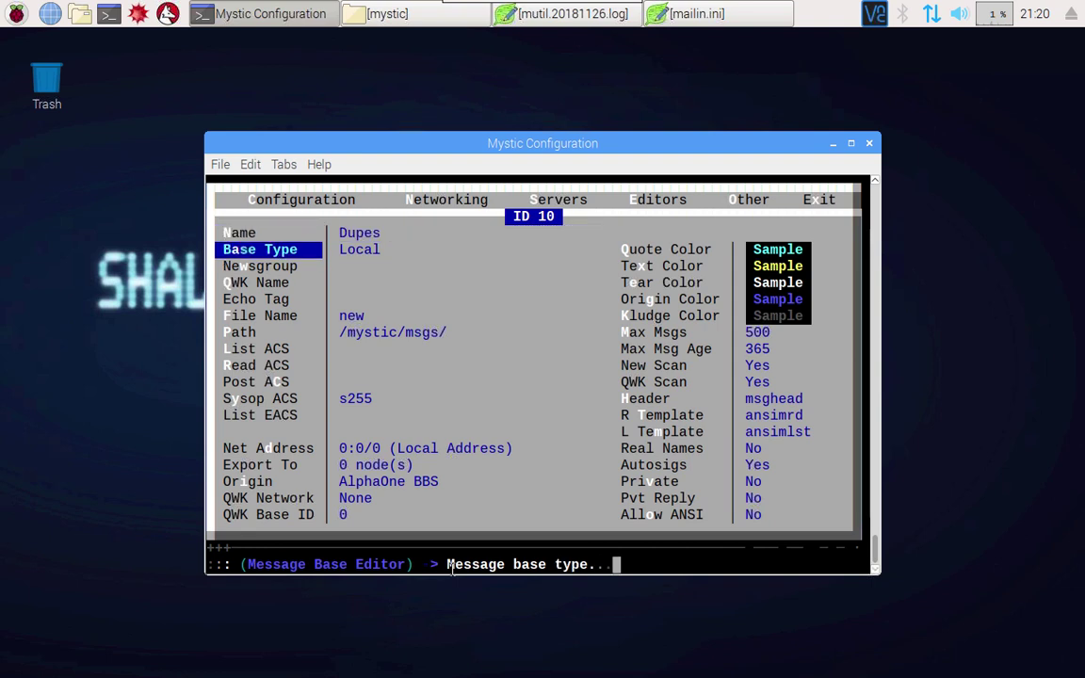
{"action": "key", "text": "Down"}
{"action": "key", "text": "Down"}
{"action": "key", "text": "Down"}
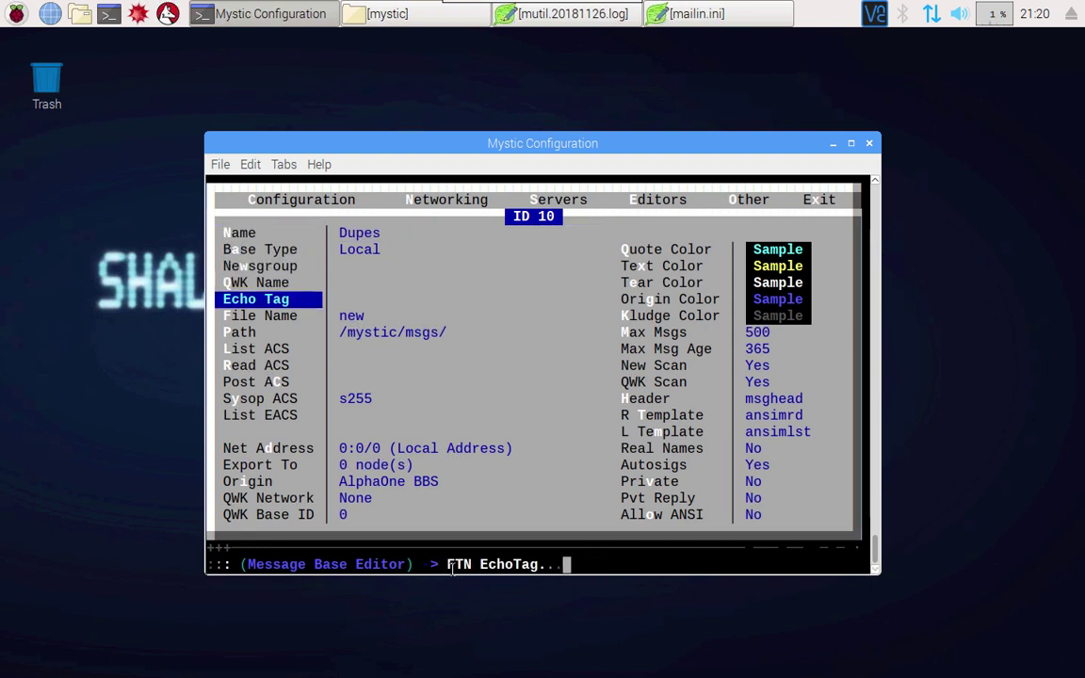
{"action": "key", "text": "Down"}
{"action": "key", "text": "Return"}
{"action": "key", "text": "BackSpace"}
{"action": "type", "text": "dupes"}
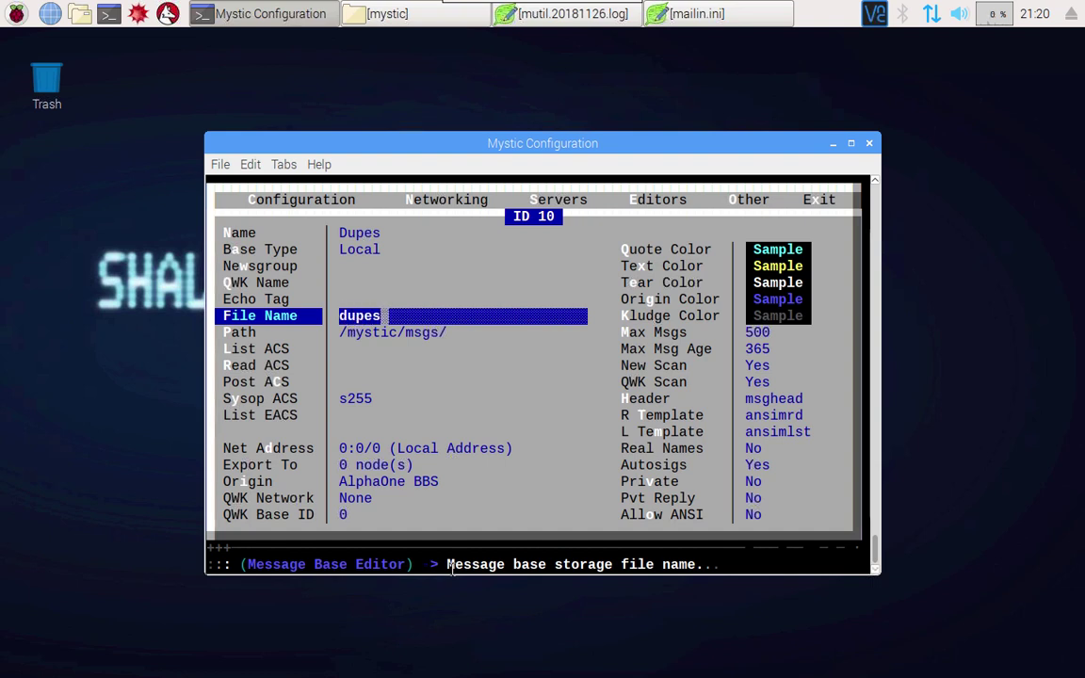
{"action": "key", "text": "Return"}
Step: Set the list, read, post and sysop access requirements all to s255g1
{"action": "key", "text": "Down"}
{"action": "key", "text": "Down"}
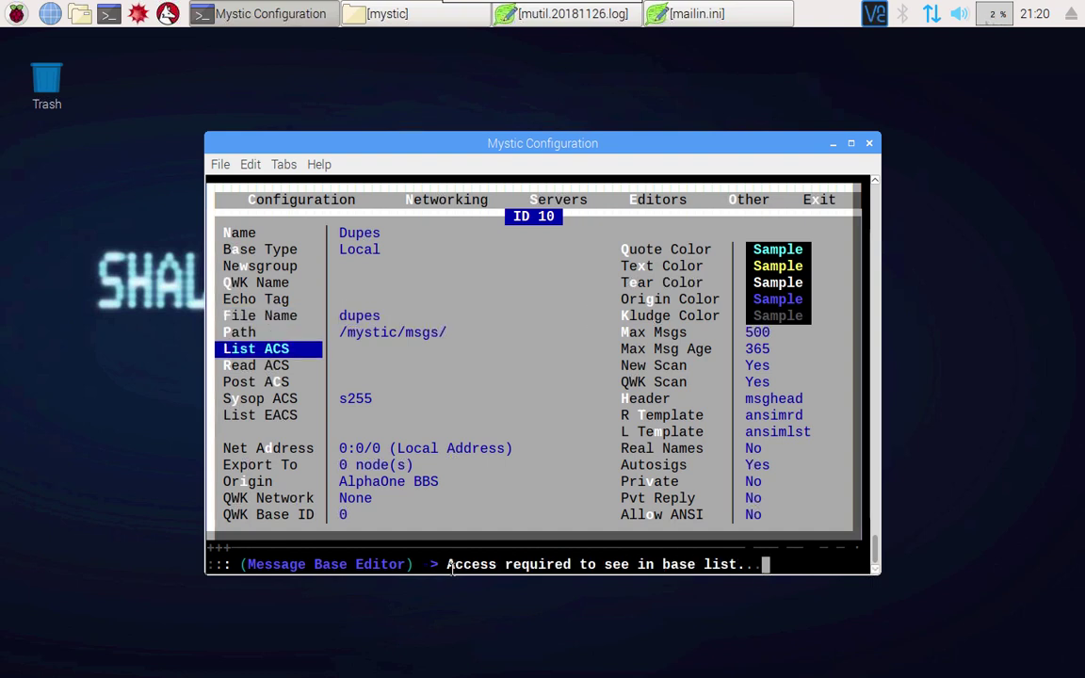
{"action": "key", "text": "Return"}
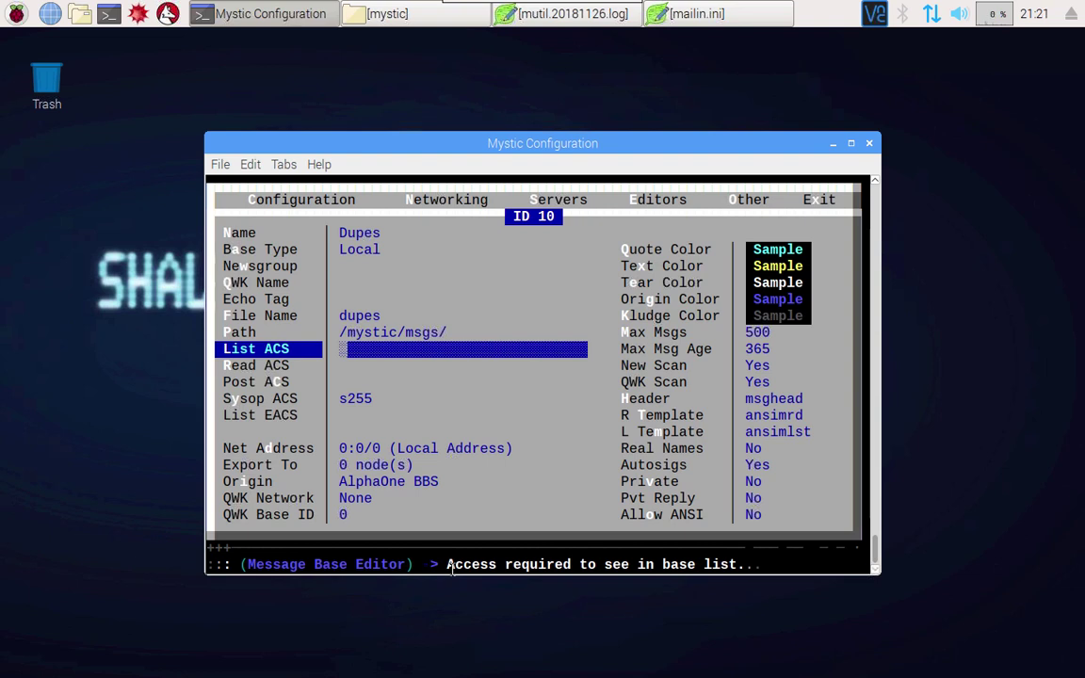
{"action": "type", "text": "s255g1"}
{"action": "key", "text": "Return"}
{"action": "key", "text": "Down"}
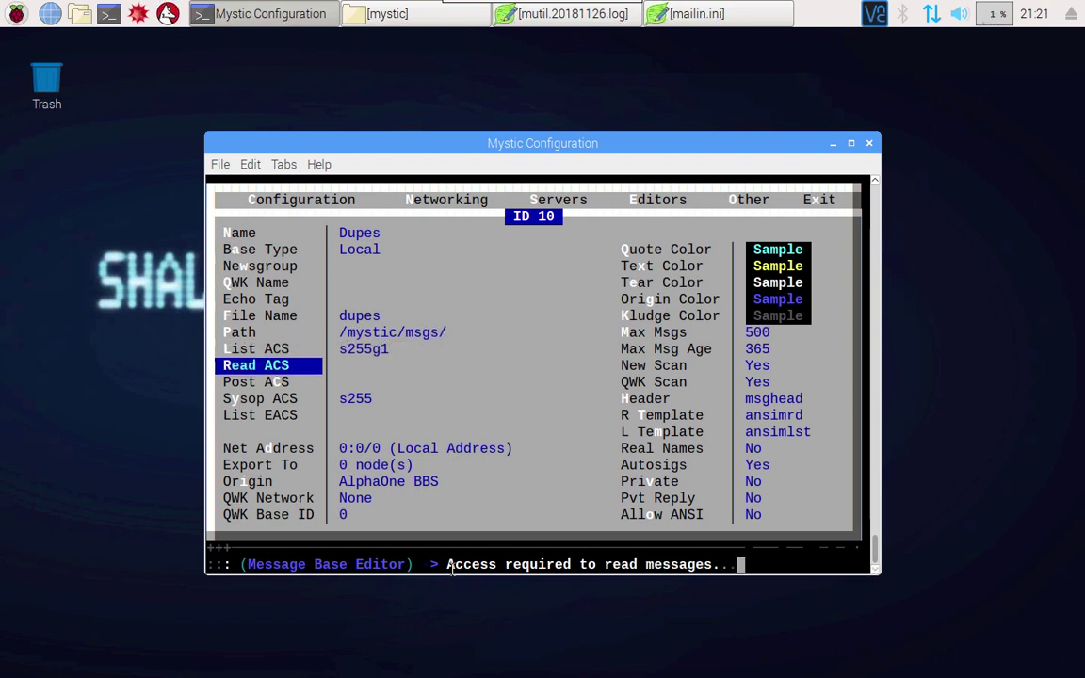
{"action": "key", "text": "Return"}
{"action": "type", "text": "s255"}
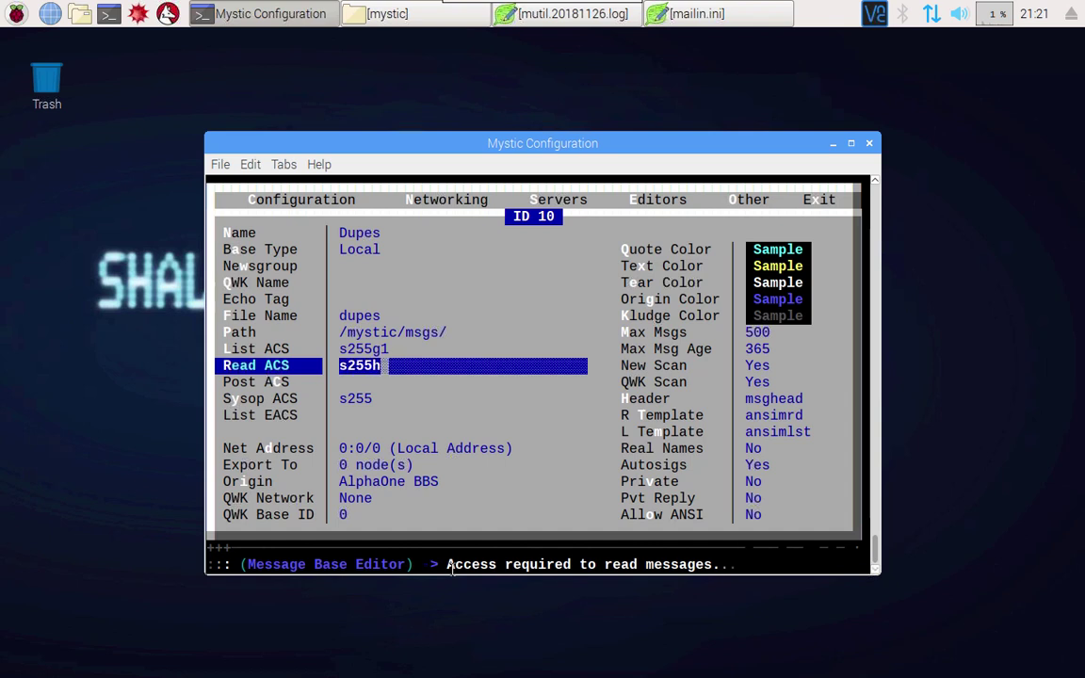
{"action": "type", "text": "g1"}
{"action": "key", "text": "Return"}
{"action": "key", "text": "Down"}
{"action": "key", "text": "Return"}
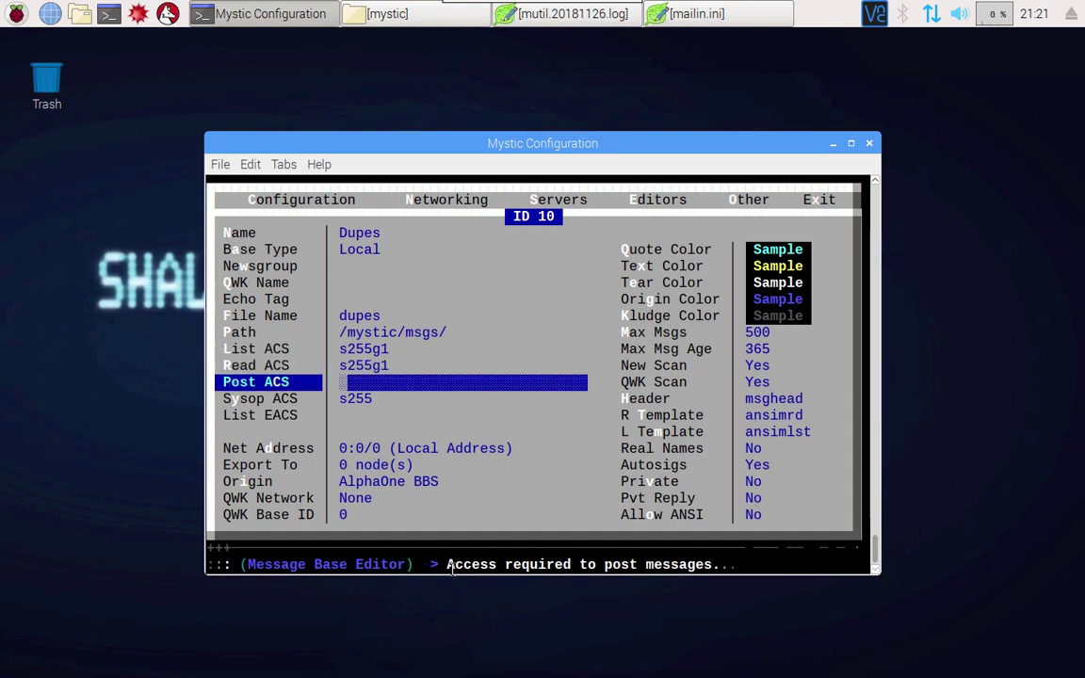
{"action": "type", "text": "s255g1"}
{"action": "key", "text": "Return"}
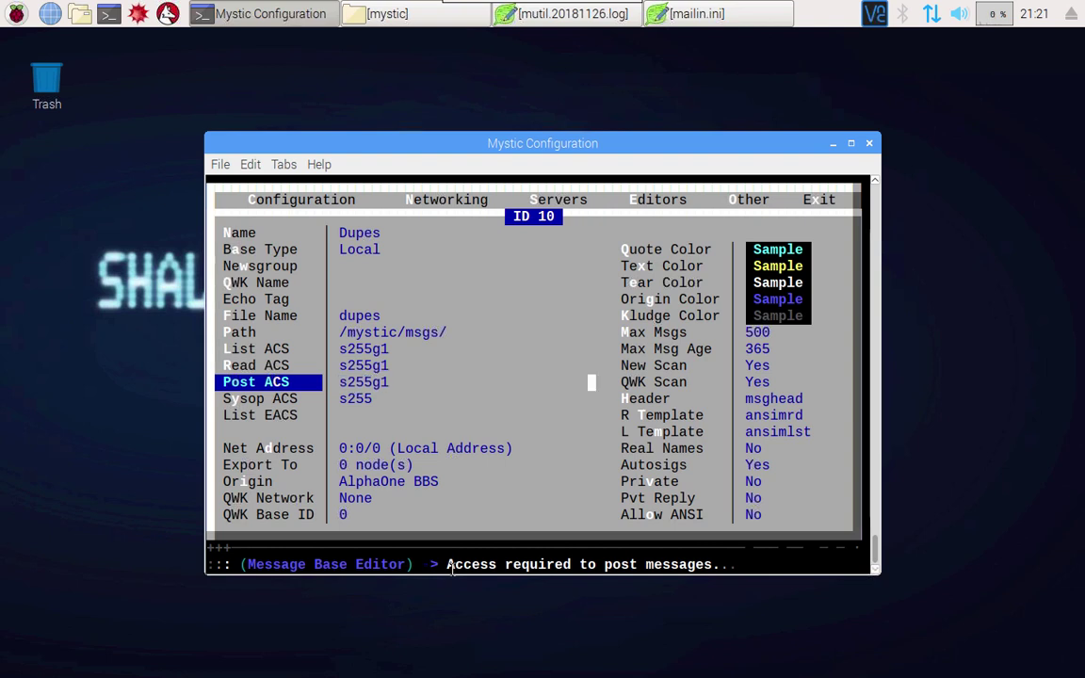
{"action": "key", "text": "Down"}
{"action": "key", "text": "Return"}
{"action": "type", "text": "g1"}
{"action": "key", "text": "Return"}
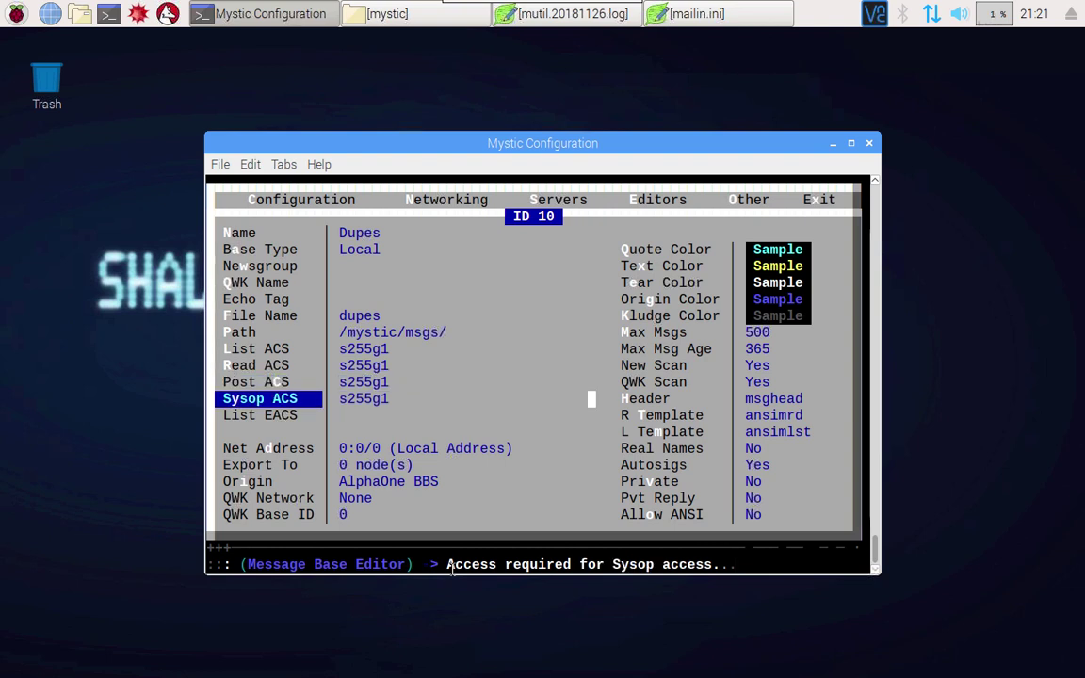
Step: Raise Max Msgs from 500 to 1000 and save the Dupes base
{"action": "key", "text": "Down"}
{"action": "key", "text": "Down"}
{"action": "key", "text": "Right"}
{"action": "key", "text": "Up"}
{"action": "key", "text": "Up"}
{"action": "key", "text": "Up"}
{"action": "key", "text": "Up"}
{"action": "key", "text": "Up"}
{"action": "key", "text": "Up"}
{"action": "key", "text": "Up"}
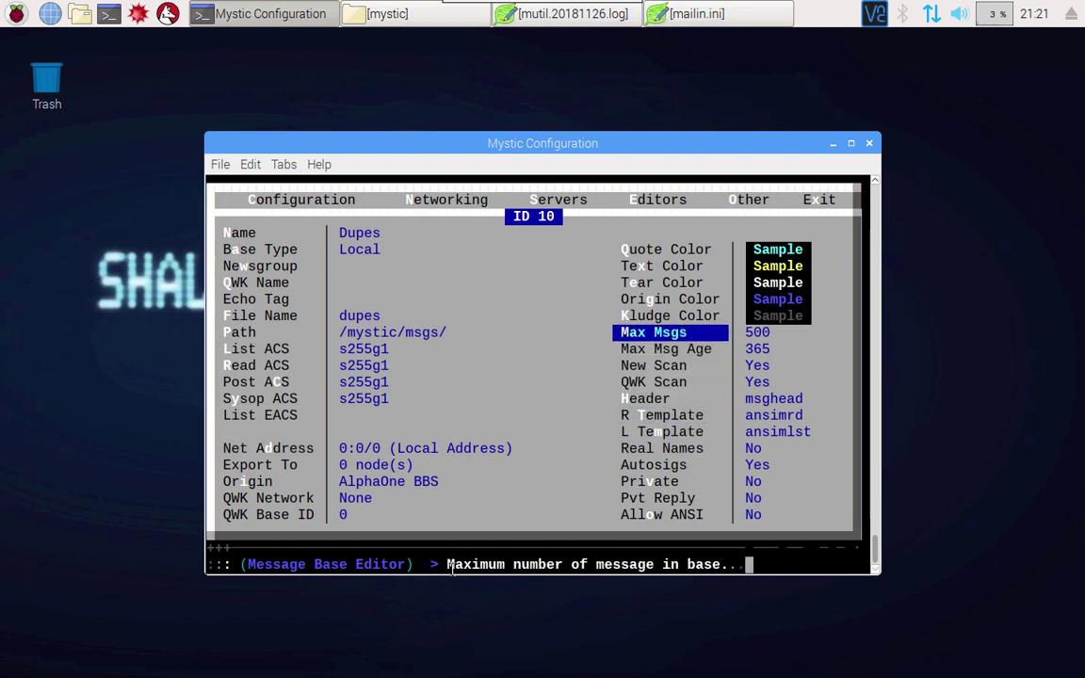
{"action": "key", "text": "Return"}
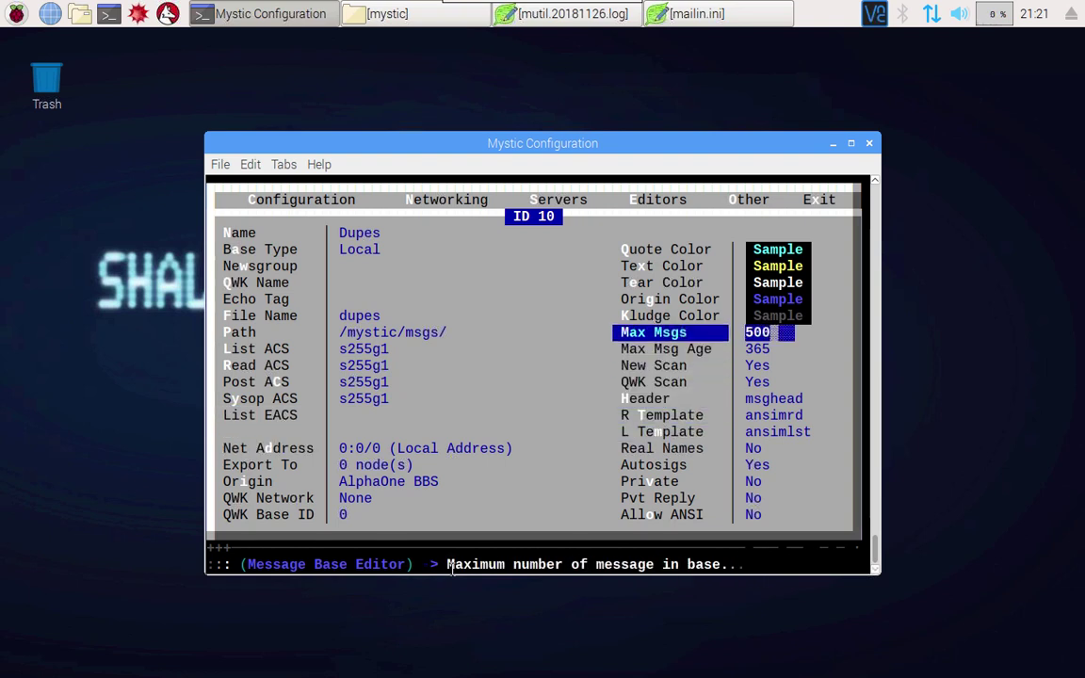
{"action": "key", "text": "BackSpace"}
{"action": "key", "text": "BackSpace"}
{"action": "key", "text": "BackSpace"}
{"action": "type", "text": "1000"}
{"action": "key", "text": "Return"}
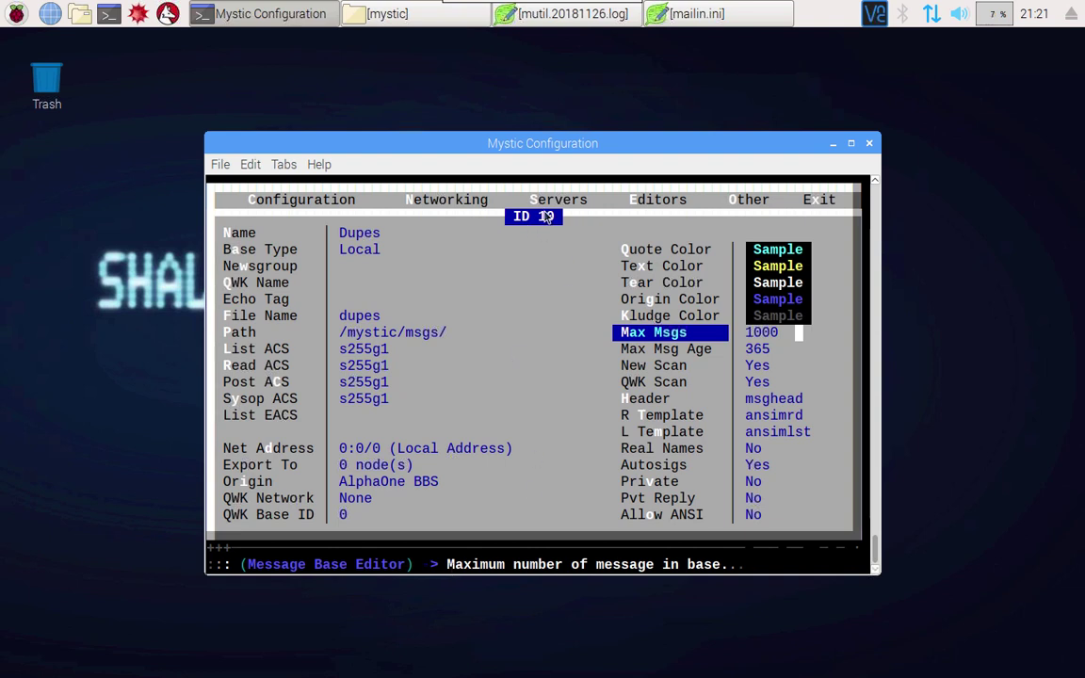
{"action": "key", "text": "Escape"}
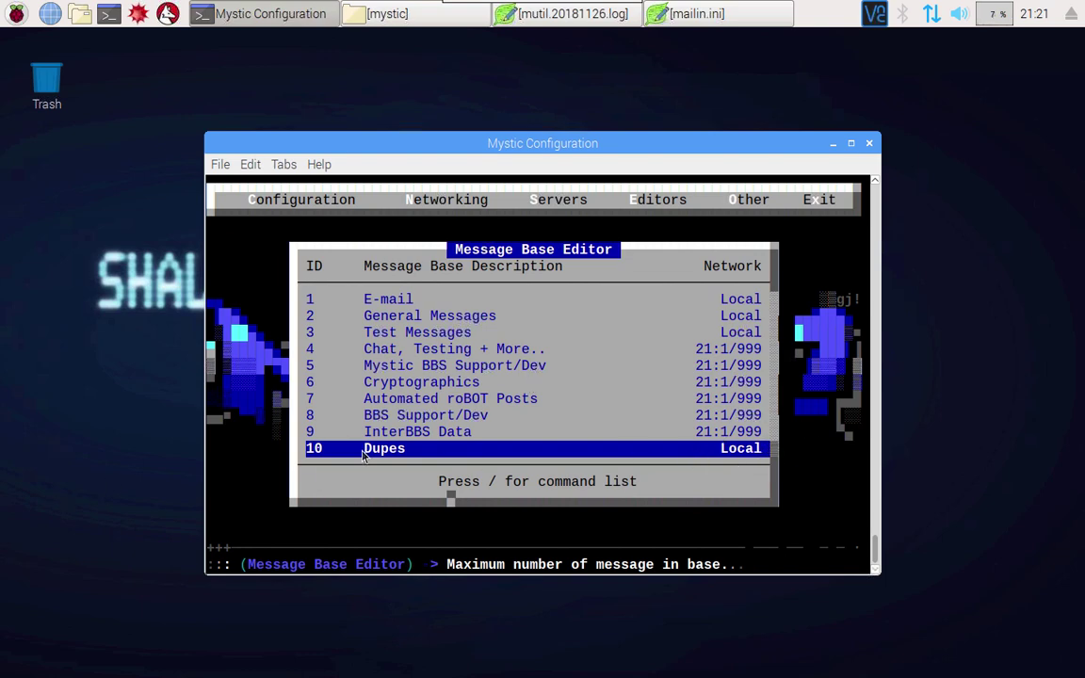
Step: Exit the Mystic configuration and return to mailin.ini in Leafpad
{"action": "key", "text": "Return"}
{"action": "key", "text": "Escape"}
{"action": "key", "text": "Escape"}
{"action": "key", "text": "Escape"}
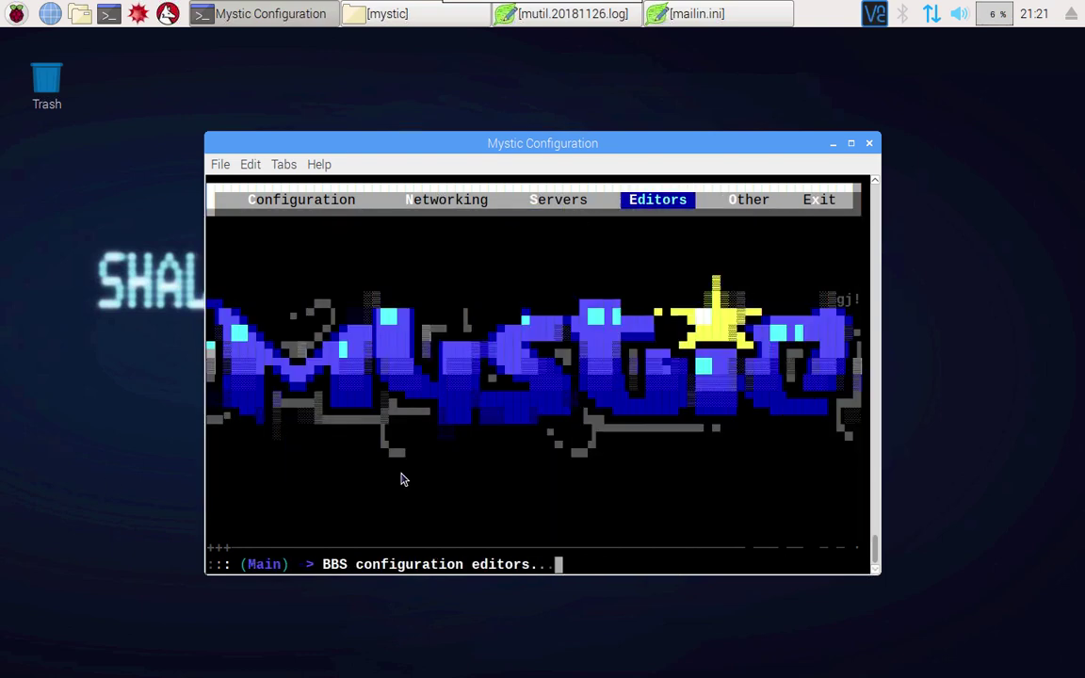
{"action": "key", "text": "Escape"}
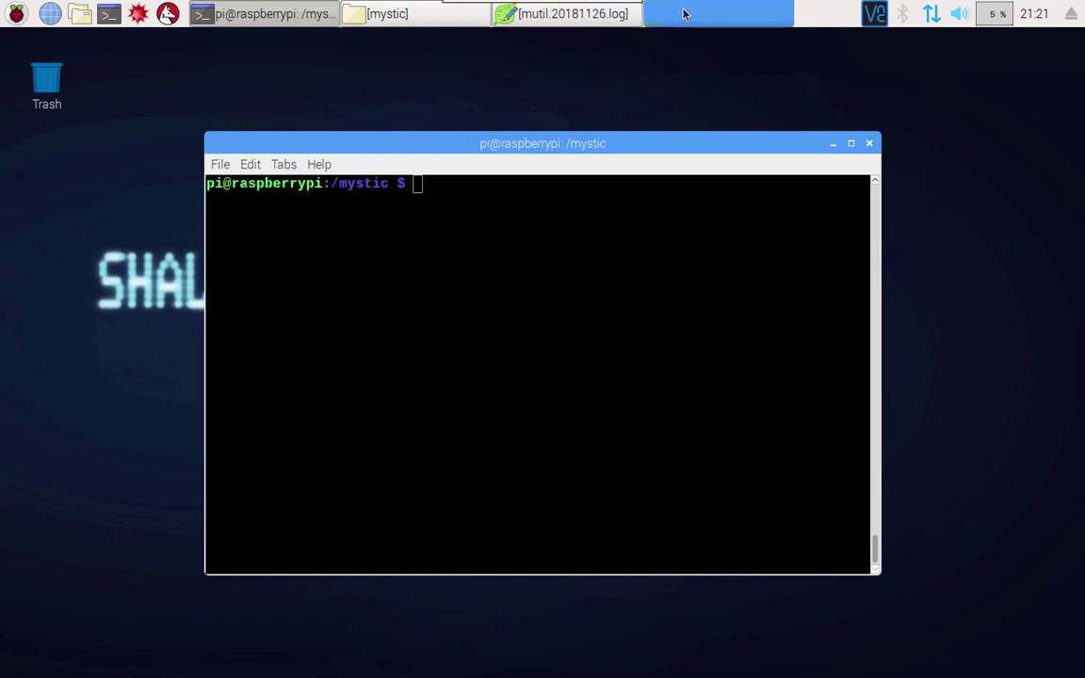
{"action": "left_click", "coordinate": [684, 13]}
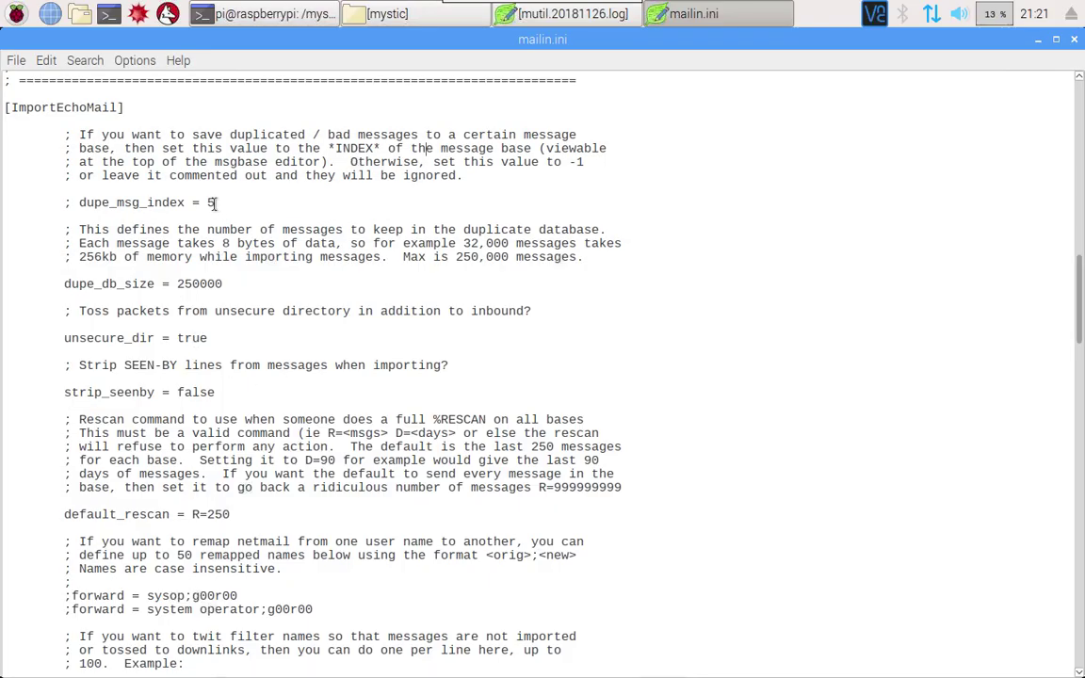
Step: Uncomment dupe_msg_index and change its value from 5 to 10
{"action": "left_click", "coordinate": [72, 202]}
{"action": "key", "text": "BackSpace"}
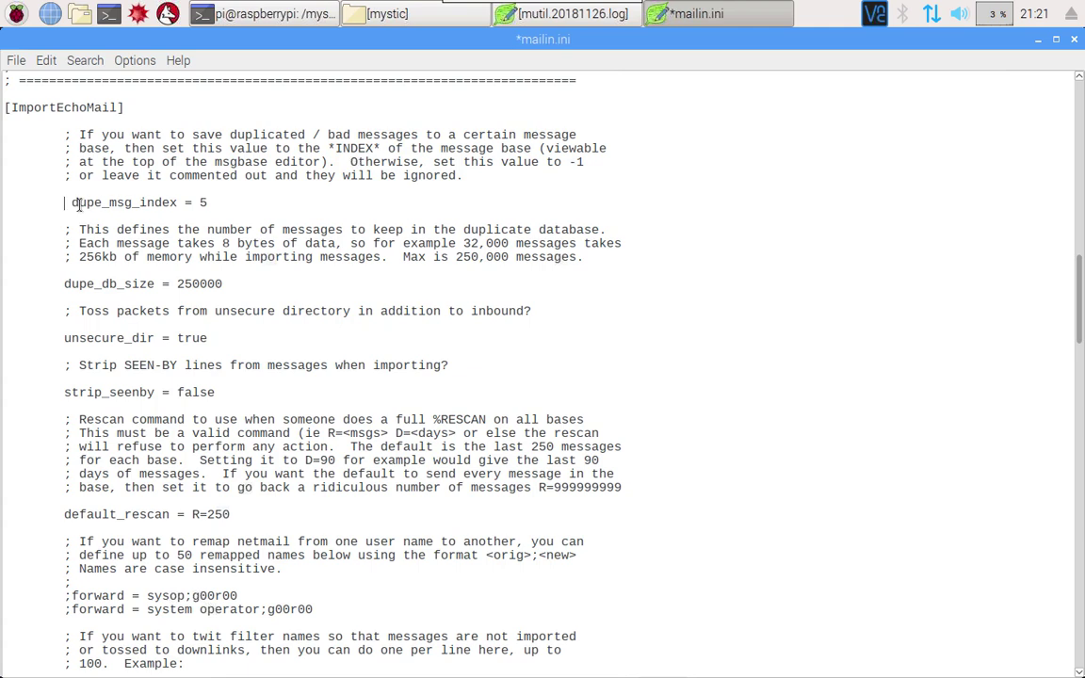
{"action": "key", "text": "Delete"}
{"action": "key", "text": "End"}
{"action": "key", "text": "BackSpace"}
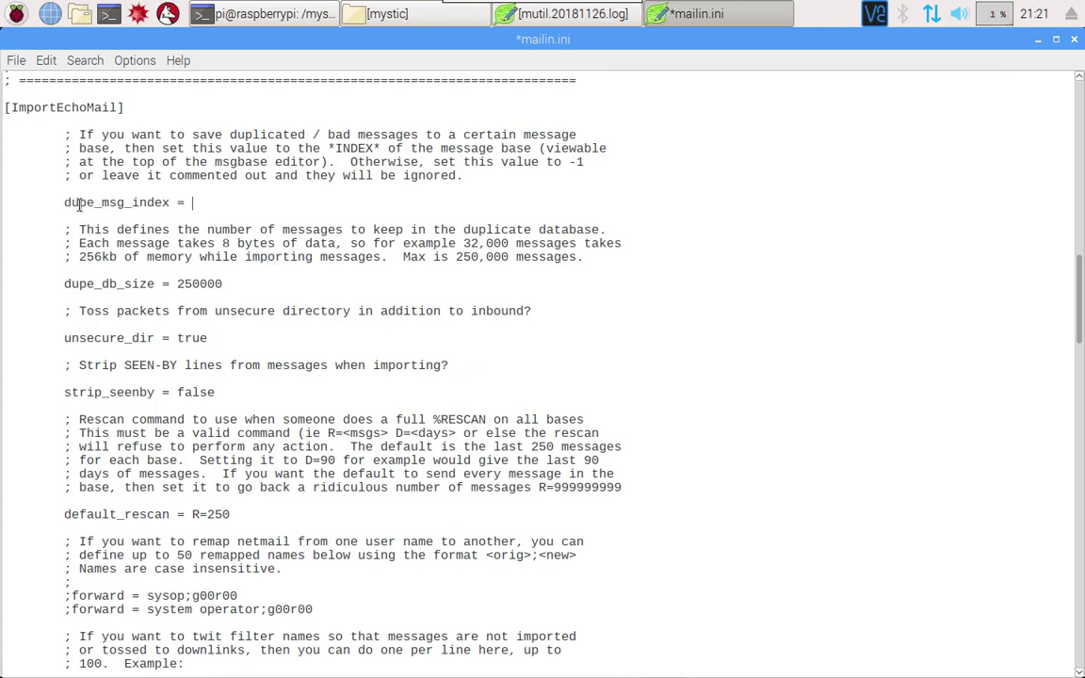
{"action": "type", "text": "10"}
{"action": "key", "text": "shift+Left"}
{"action": "left_click", "coordinate": [219, 204]}
Step: Look over the dupe_db_size value further down in mailin.ini
{"action": "scroll", "coordinate": [267, 224], "scroll_direction": "down", "scroll_amount": 2}
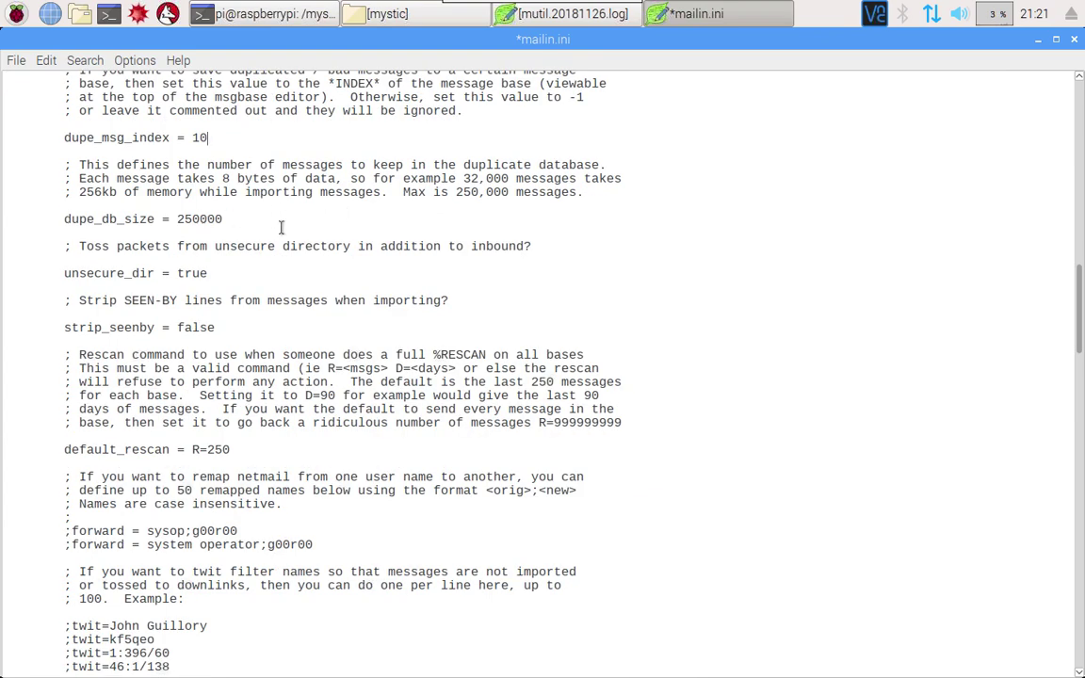
{"action": "left_click", "coordinate": [200, 218]}
{"action": "left_click_drag", "start_coordinate": [233, 219], "coordinate": [182, 220]}
{"action": "scroll", "coordinate": [217, 211], "scroll_direction": "down", "scroll_amount": 2}
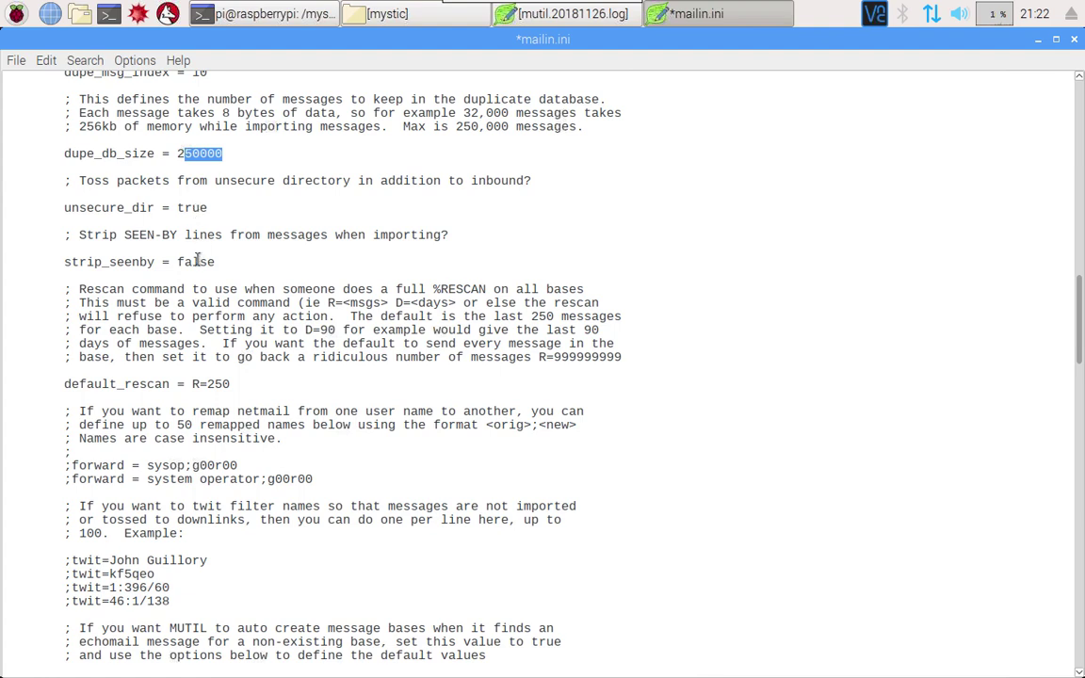
{"action": "left_click", "coordinate": [189, 209]}
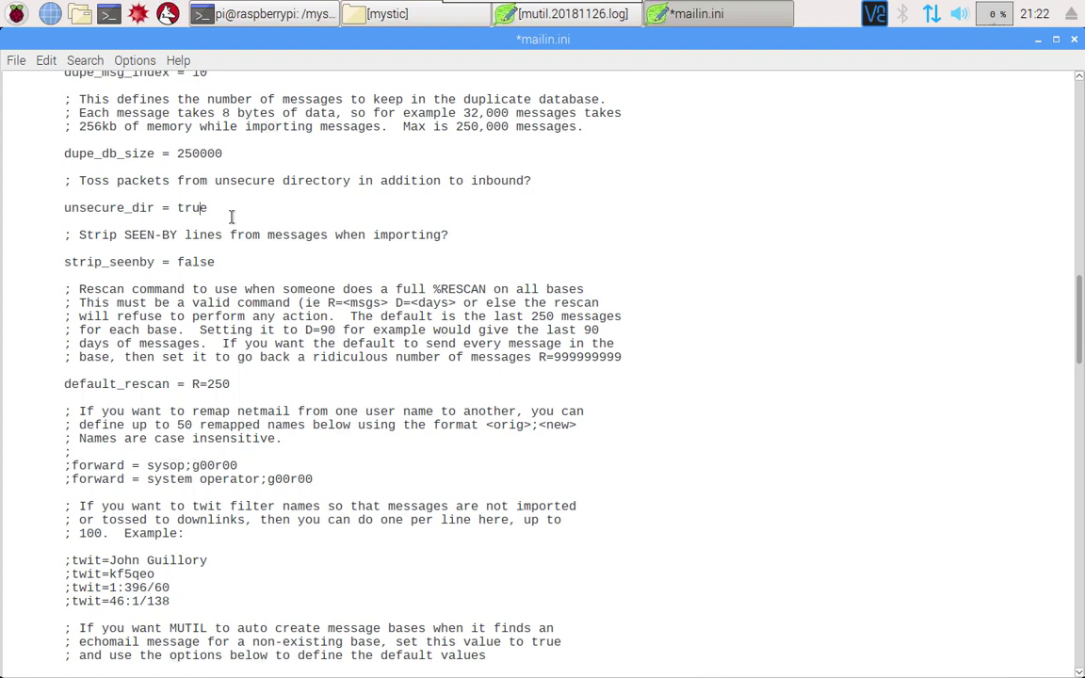
{"action": "left_click", "coordinate": [348, 14]}
{"action": "left_click", "coordinate": [105, 330]}
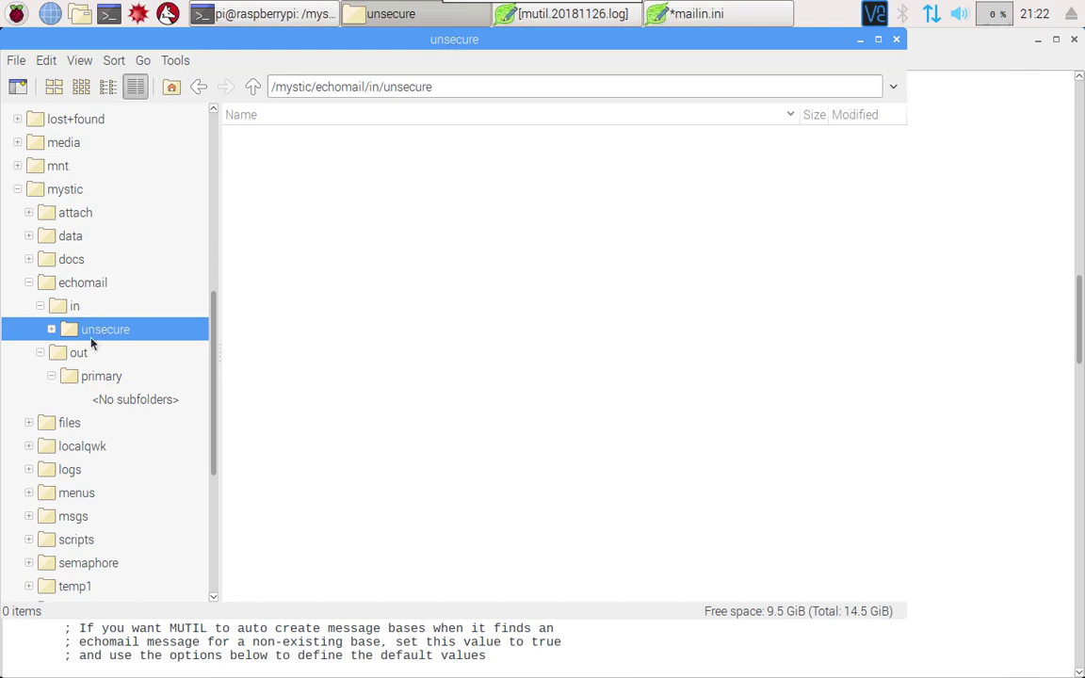
{"action": "left_click", "coordinate": [860, 40]}
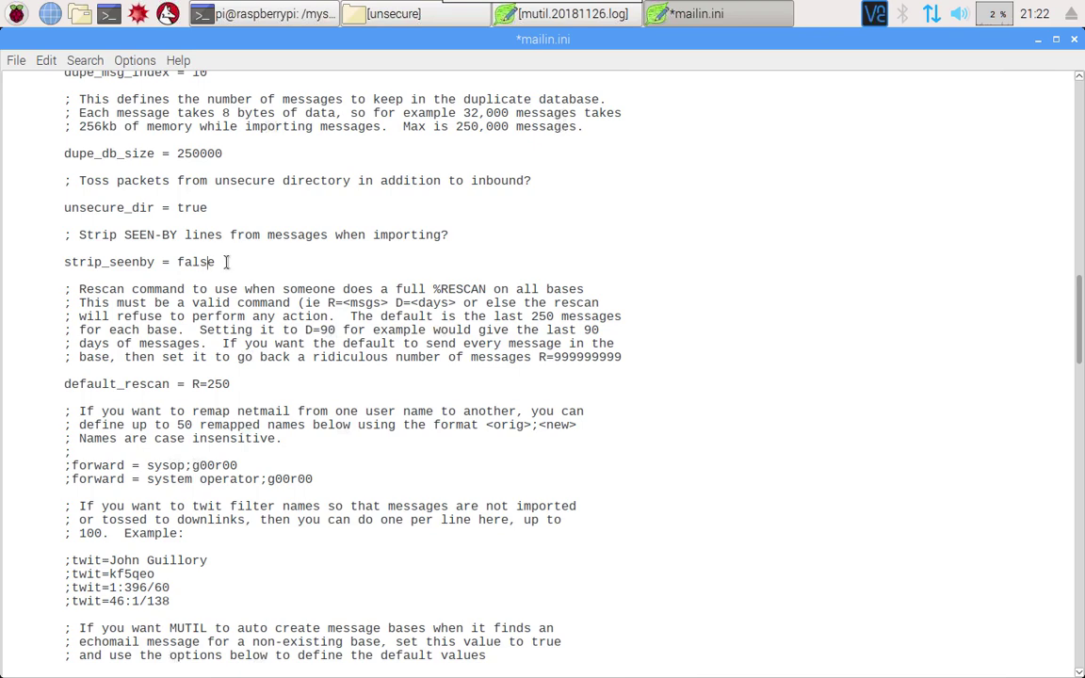
{"action": "scroll", "coordinate": [226, 261], "scroll_direction": "down", "scroll_amount": 5}
{"action": "scroll", "coordinate": [226, 262], "scroll_direction": "down", "scroll_amount": 6}
{"action": "scroll", "coordinate": [226, 262], "scroll_direction": "down", "scroll_amount": 2}
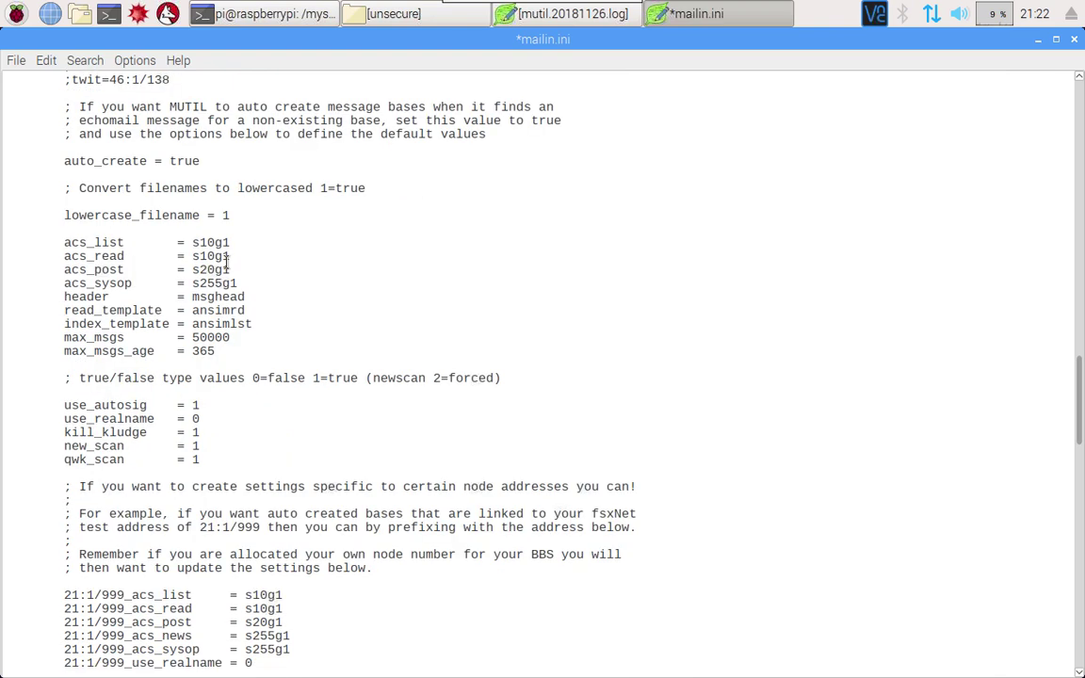
{"action": "scroll", "coordinate": [210, 268], "scroll_direction": "up", "scroll_amount": 3}
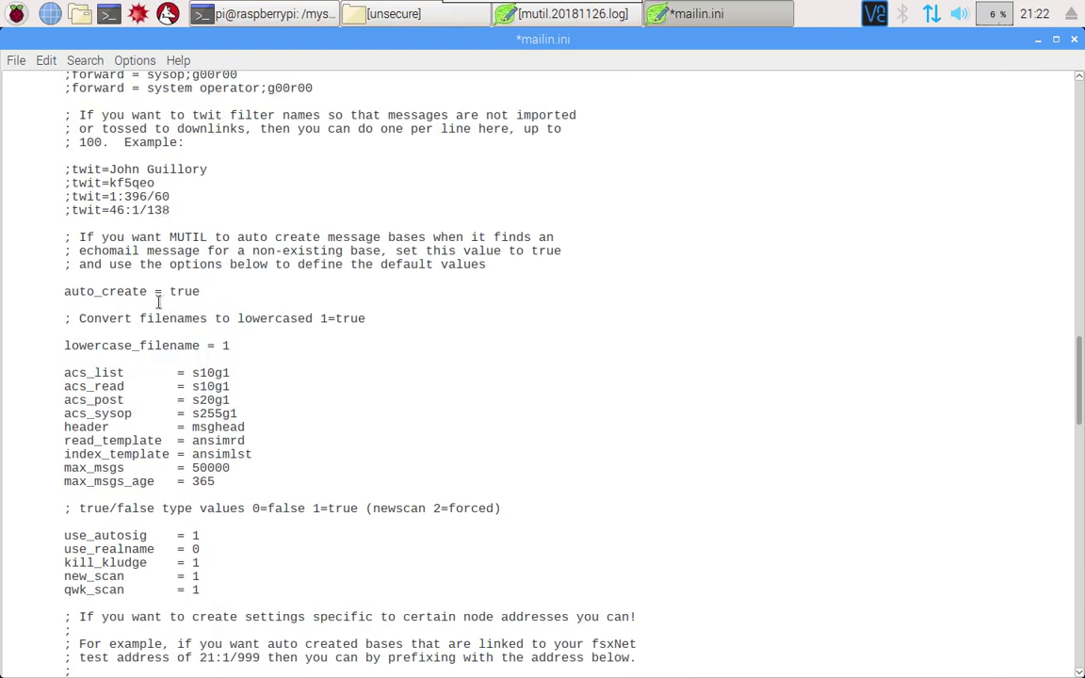
{"action": "left_click_drag", "start_coordinate": [64, 291], "coordinate": [234, 296]}
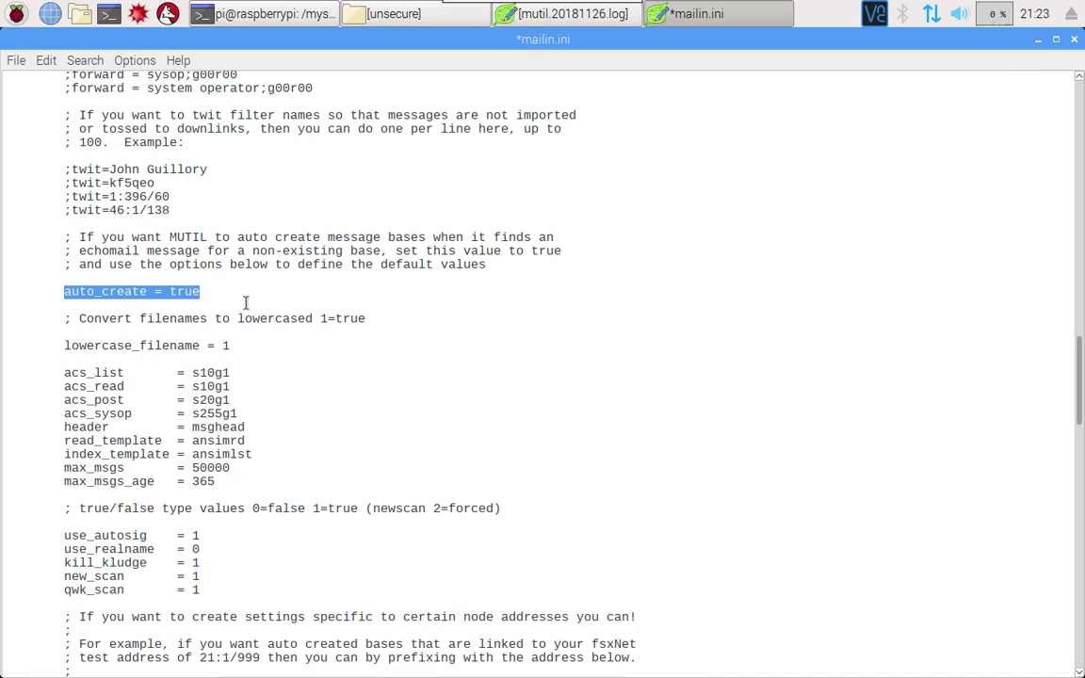
{"action": "left_click", "coordinate": [247, 358]}
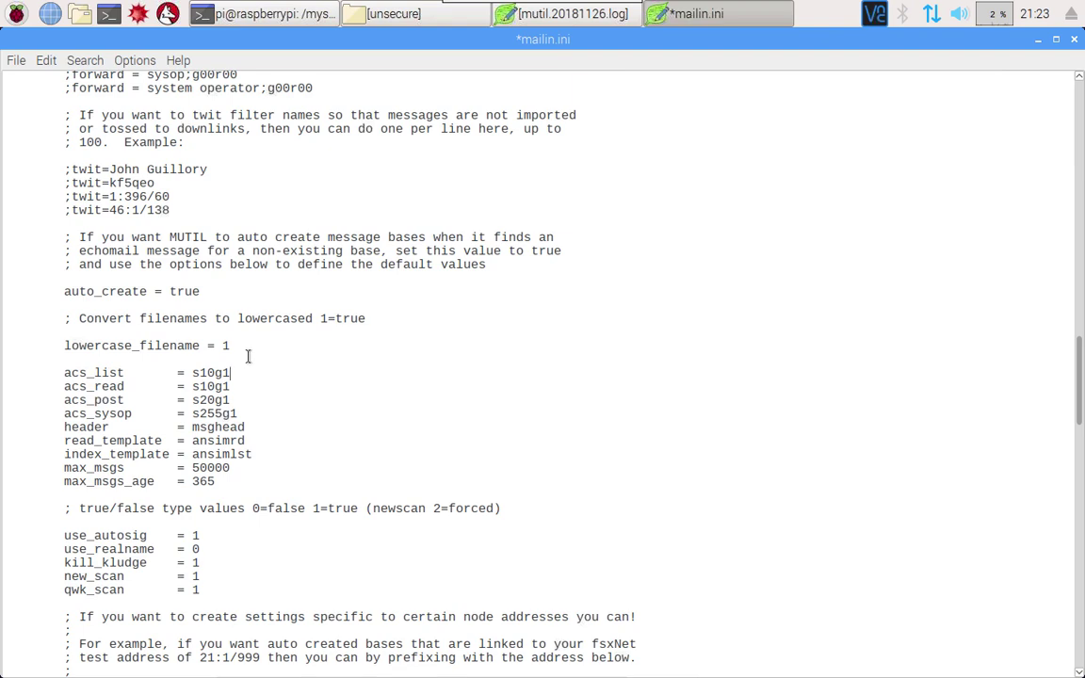
{"action": "key", "text": "Down"}
{"action": "key", "text": "Down"}
{"action": "scroll", "coordinate": [218, 403], "scroll_direction": "down", "scroll_amount": 2}
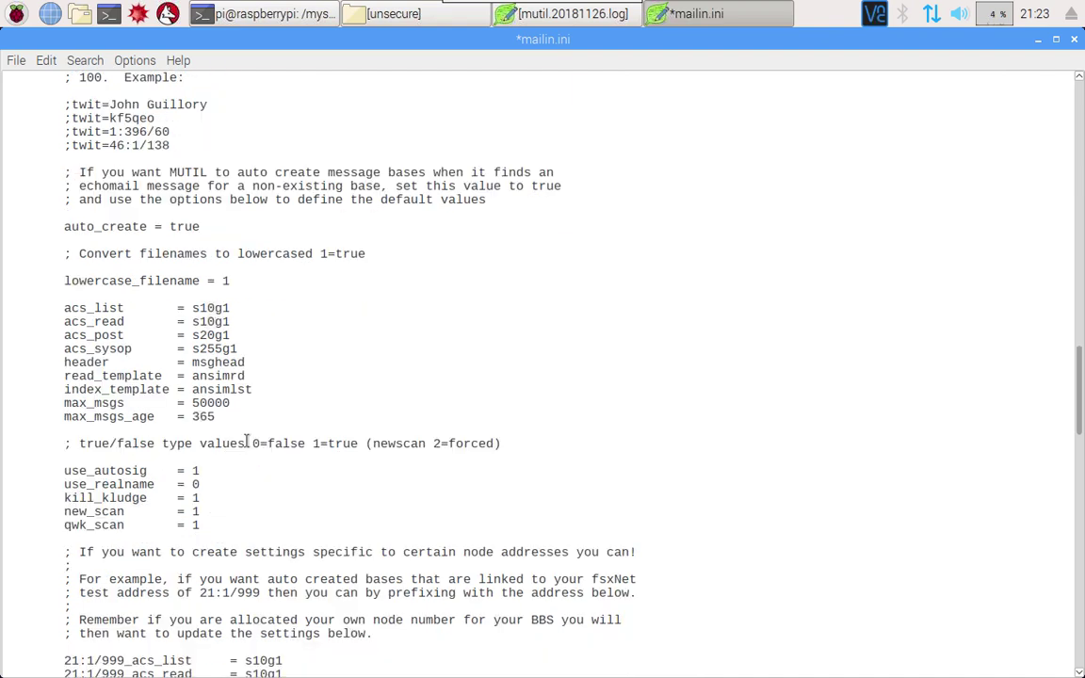
{"action": "left_click", "coordinate": [216, 420]}
{"action": "scroll", "coordinate": [254, 417], "scroll_direction": "down", "scroll_amount": 2}
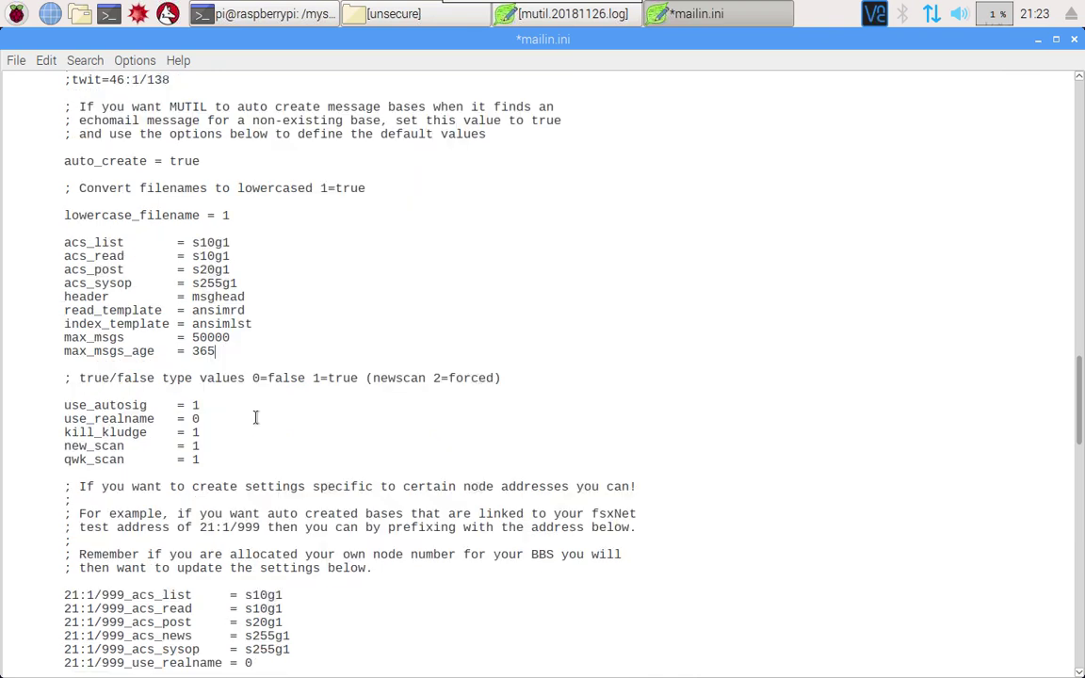
{"action": "scroll", "coordinate": [254, 417], "scroll_direction": "down", "scroll_amount": 3}
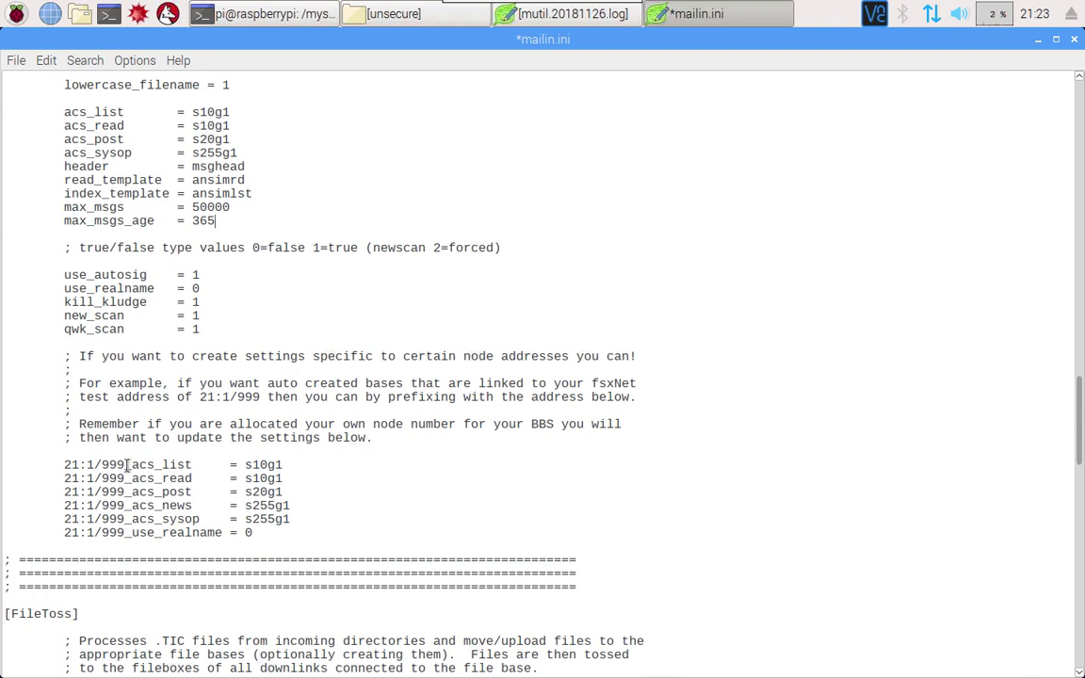
{"action": "left_click_drag", "start_coordinate": [124, 464], "coordinate": [63, 464]}
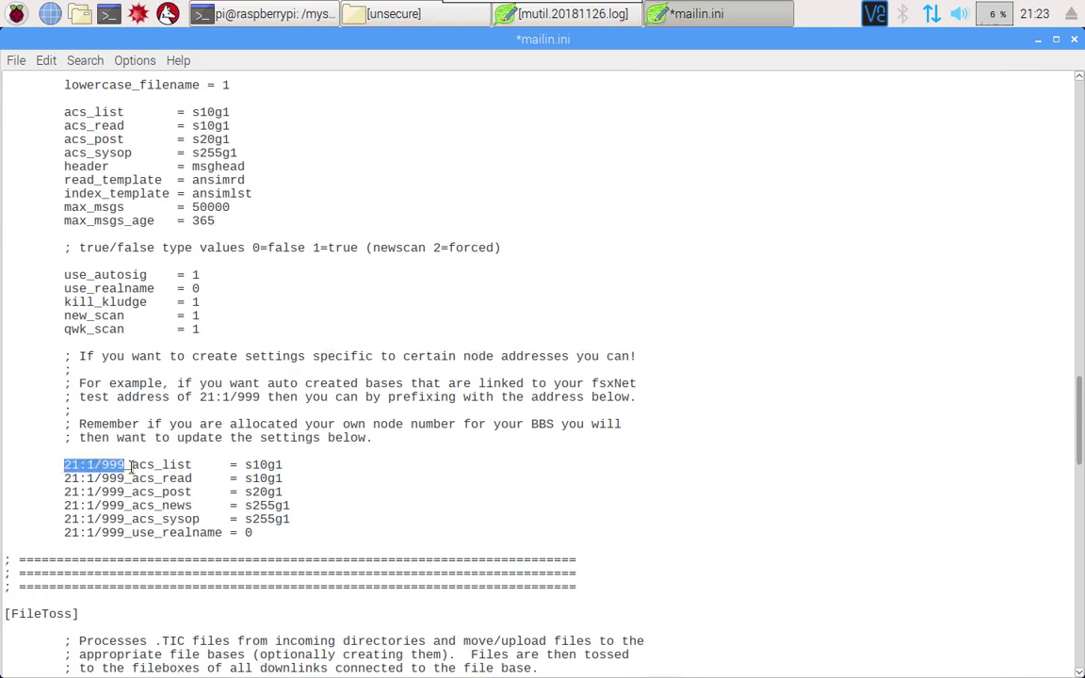
{"action": "left_click", "coordinate": [131, 465]}
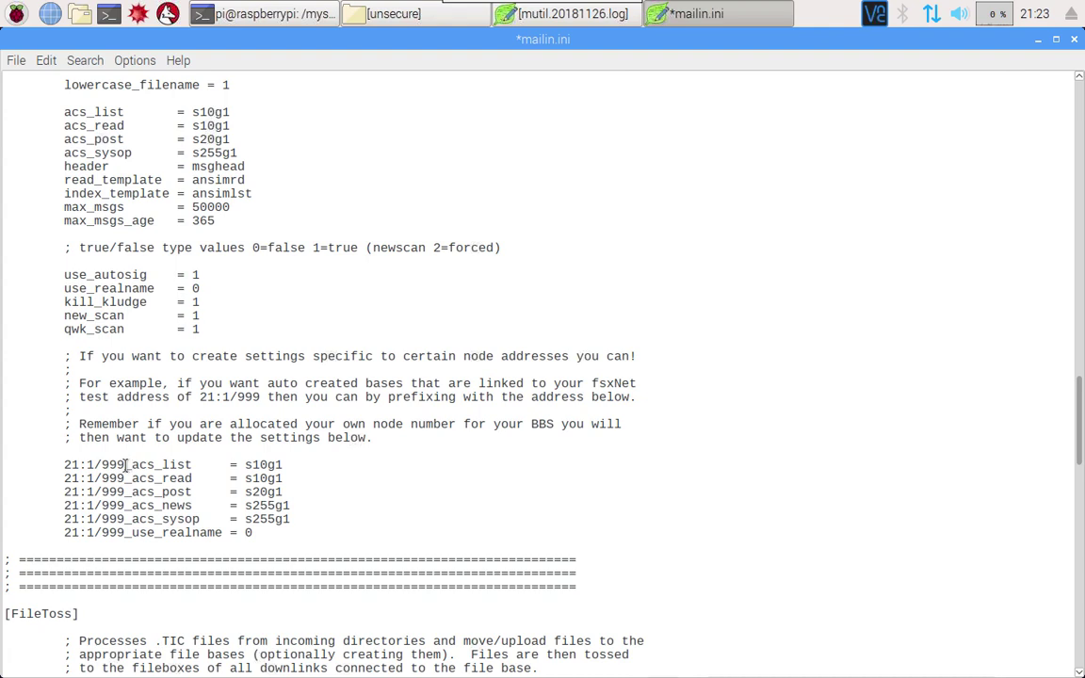
{"action": "left_click_drag", "start_coordinate": [123, 464], "coordinate": [70, 472]}
{"action": "left_click", "coordinate": [244, 464]}
{"action": "scroll", "coordinate": [92, 478], "scroll_direction": "down", "scroll_amount": 3}
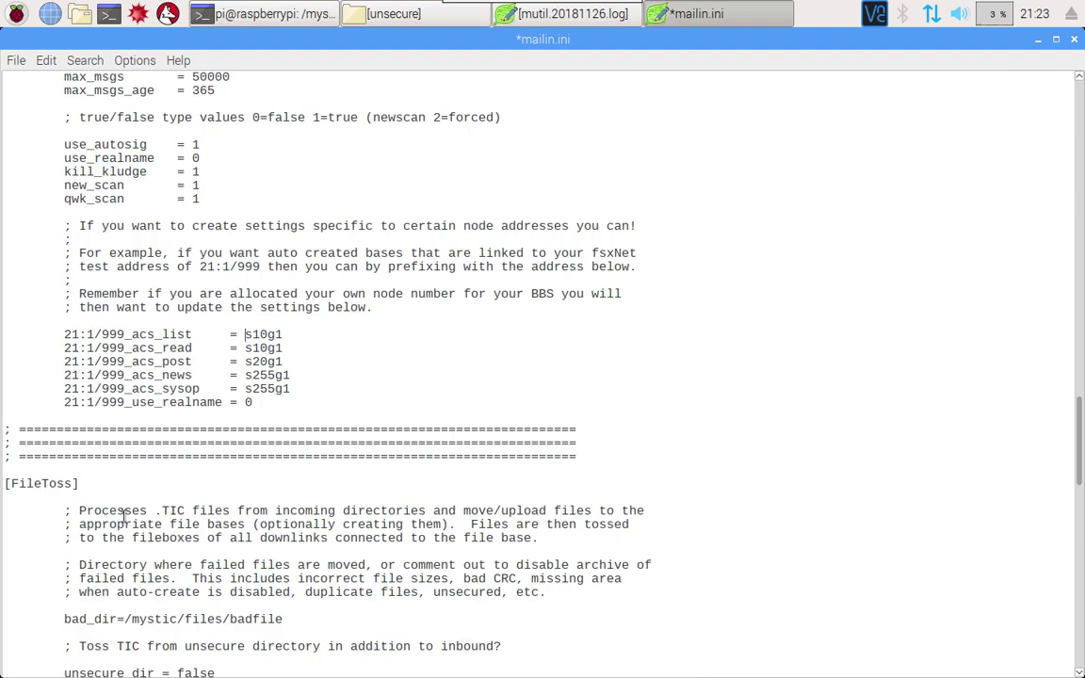
{"action": "scroll", "coordinate": [123, 515], "scroll_direction": "down", "scroll_amount": 2}
{"action": "scroll", "coordinate": [123, 513], "scroll_direction": "up", "scroll_amount": 9}
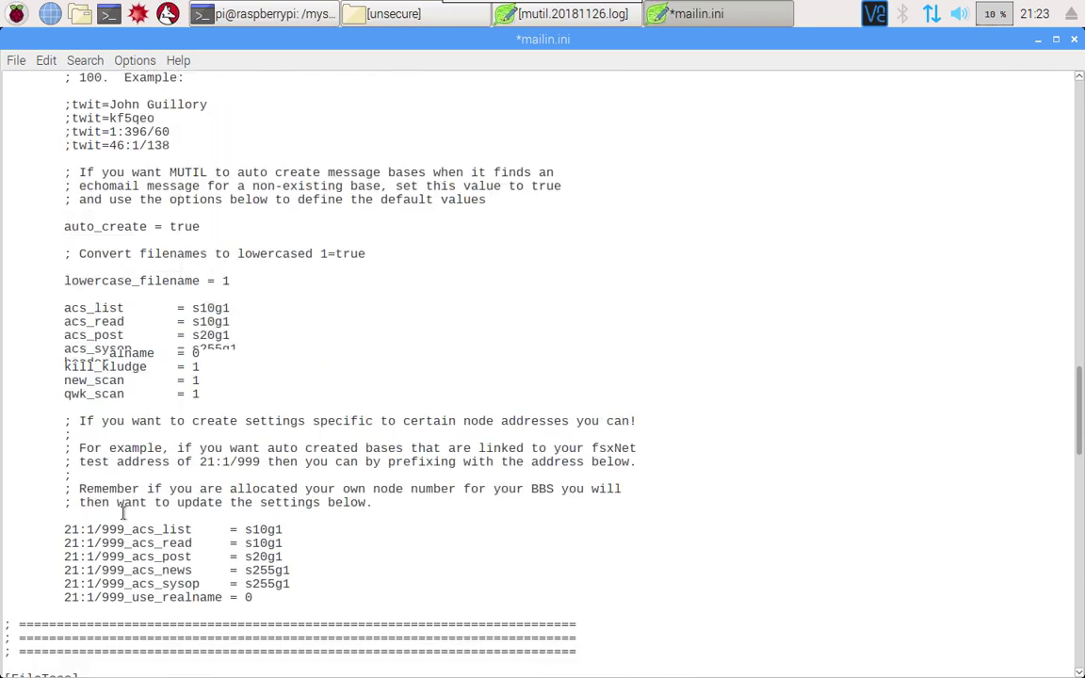
{"action": "scroll", "coordinate": [123, 514], "scroll_direction": "up", "scroll_amount": 18}
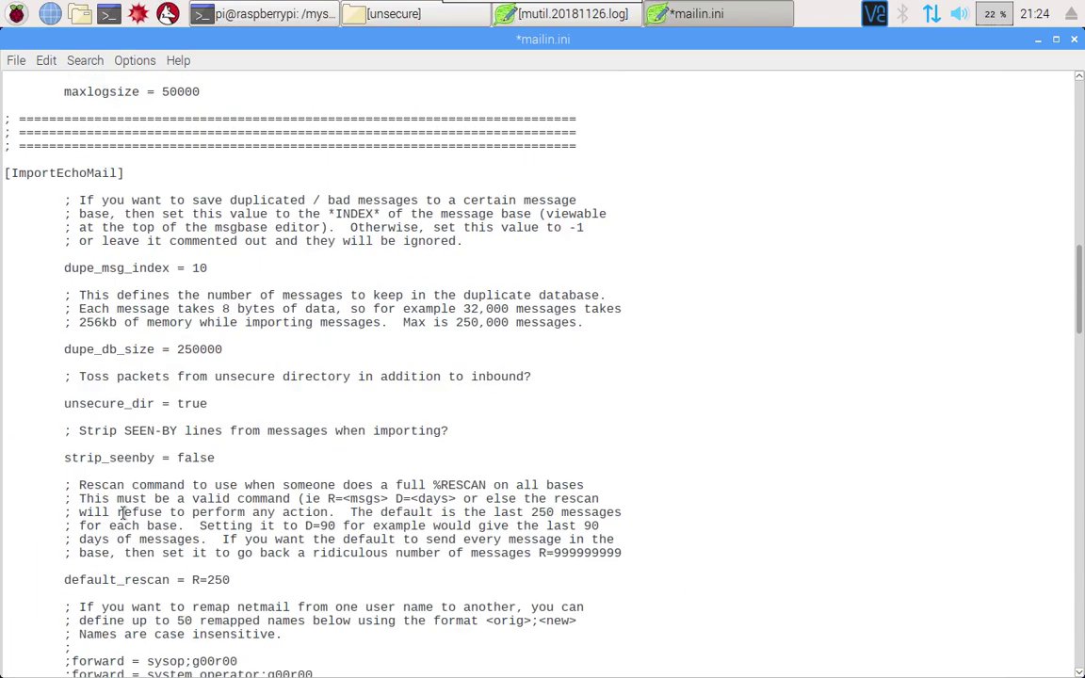
{"action": "scroll", "coordinate": [123, 513], "scroll_direction": "up", "scroll_amount": 5}
Step: Save mailin.ini and close the Leafpad editor
{"action": "left_click", "coordinate": [25, 62]}
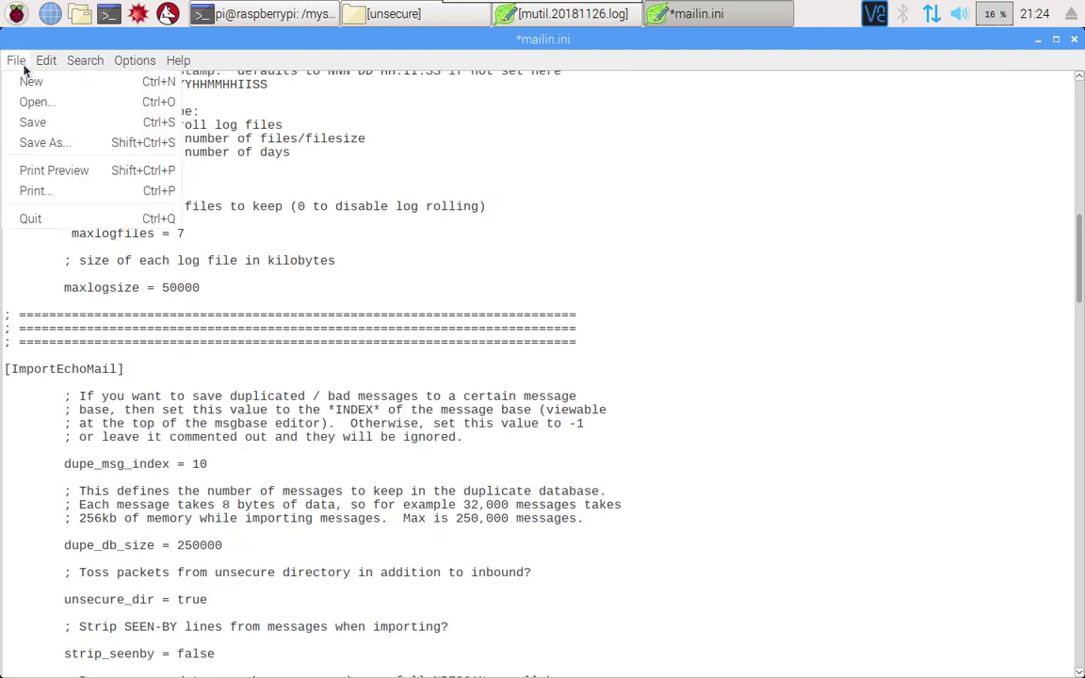
{"action": "left_click", "coordinate": [33, 122]}
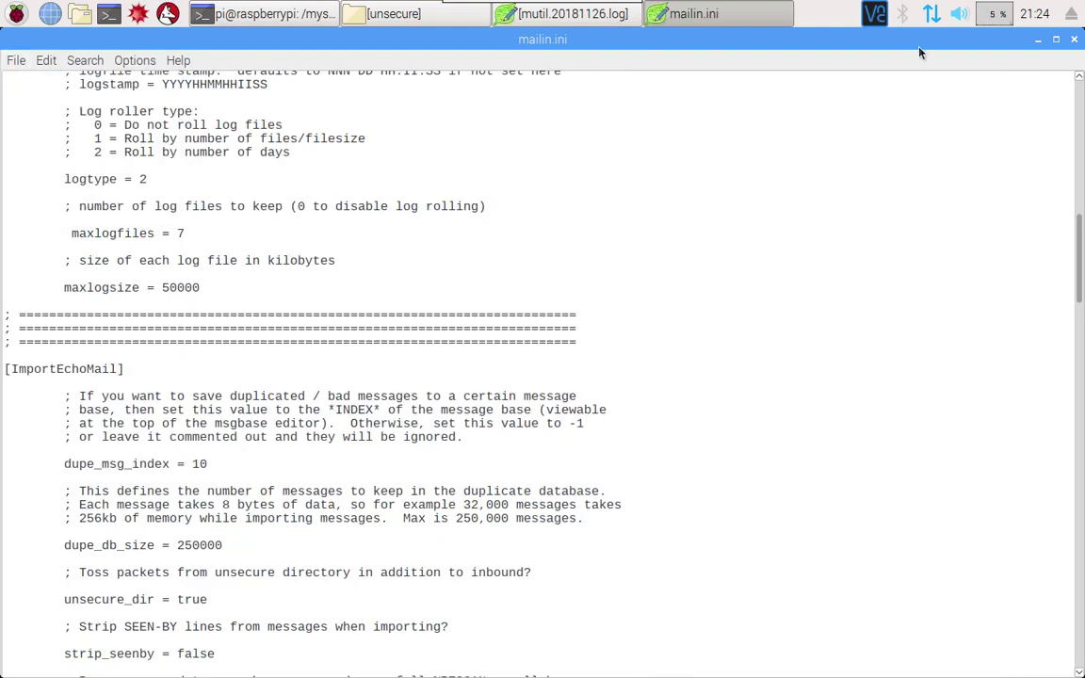
{"action": "left_click", "coordinate": [1073, 39]}
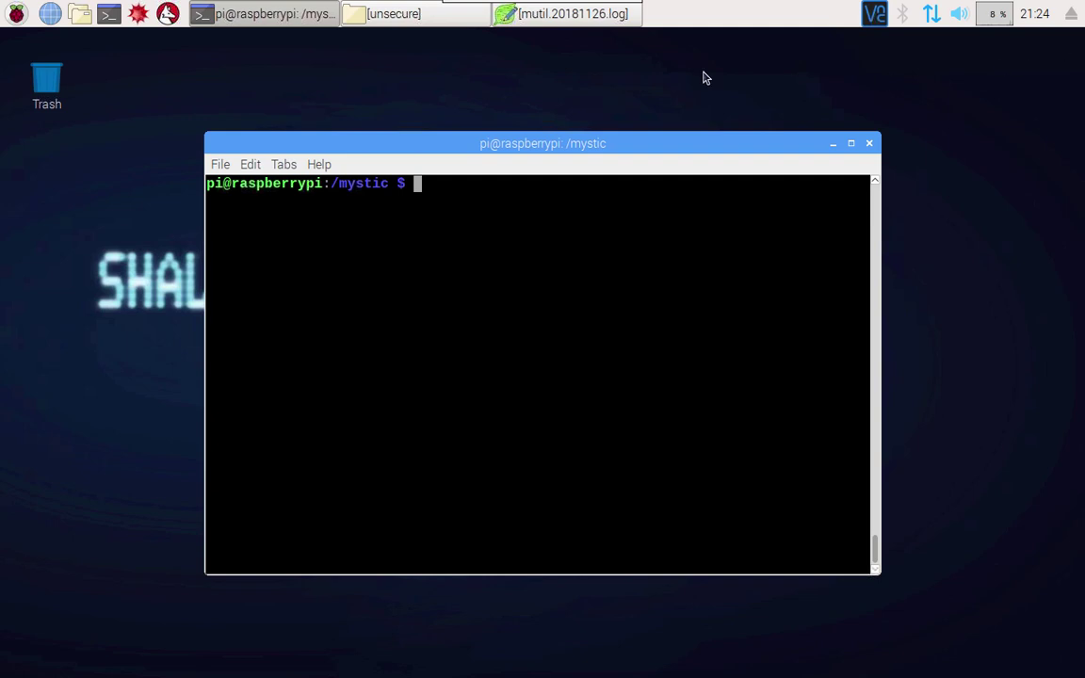
Step: Confirm mailin.ini's new 21:24 modified time in /mystic, then start typing ./mutil mailin
{"action": "left_click", "coordinate": [394, 13]}
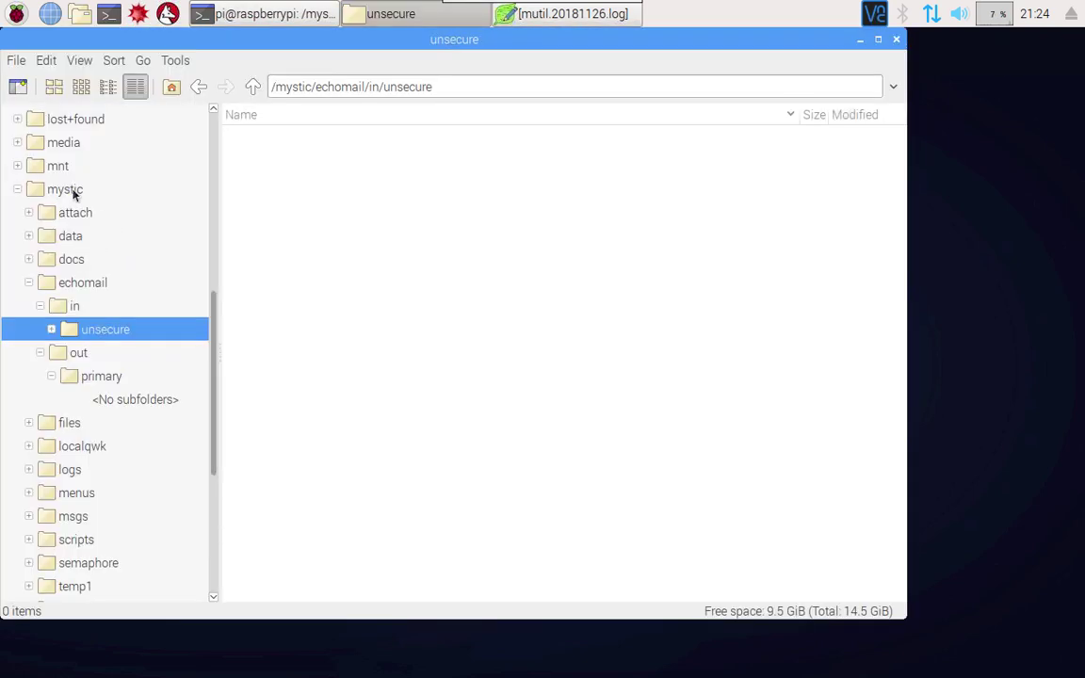
{"action": "left_click", "coordinate": [74, 192]}
{"action": "scroll", "coordinate": [376, 452], "scroll_direction": "down", "scroll_amount": 3}
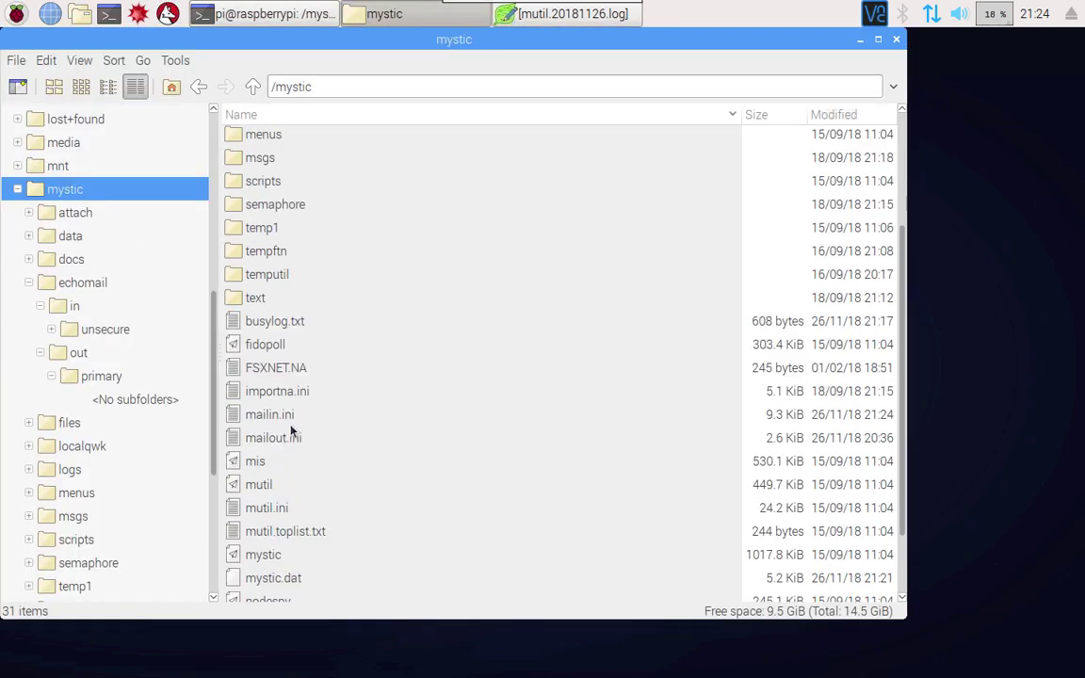
{"action": "left_click", "coordinate": [358, 418]}
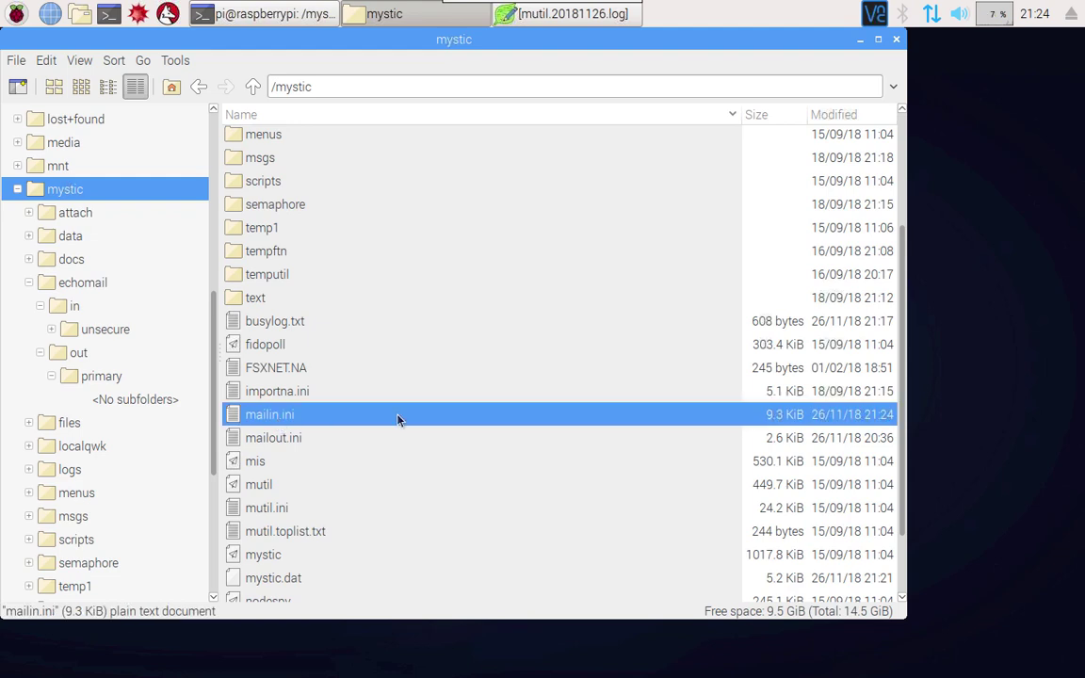
{"action": "left_click", "coordinate": [859, 38]}
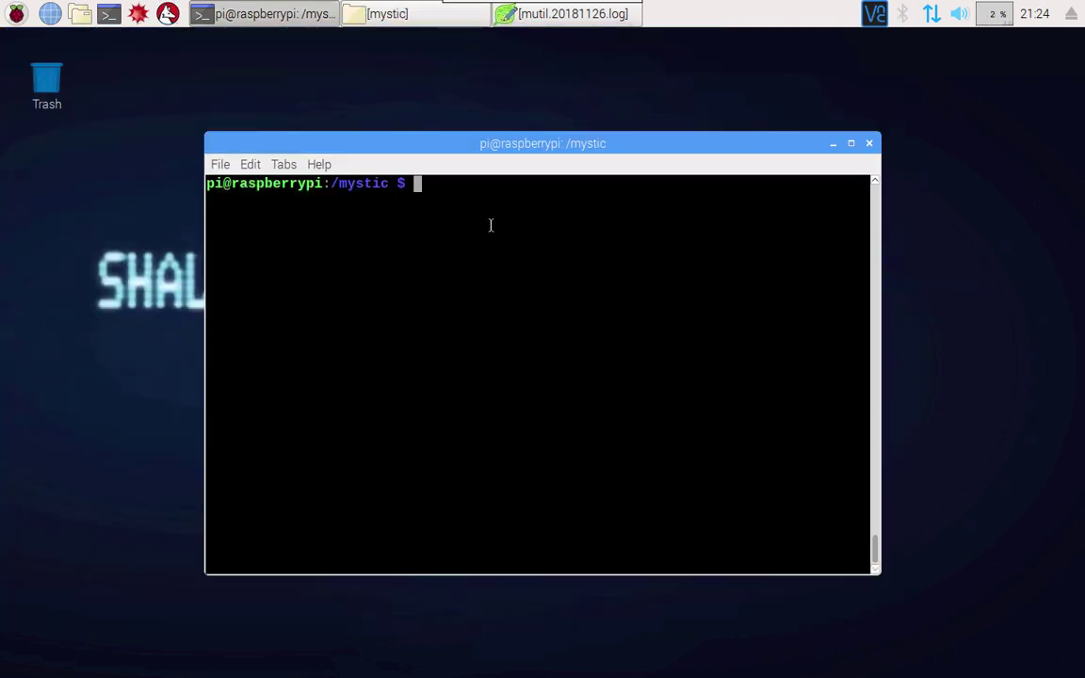
{"action": "type", "text": "./mutil mai"}
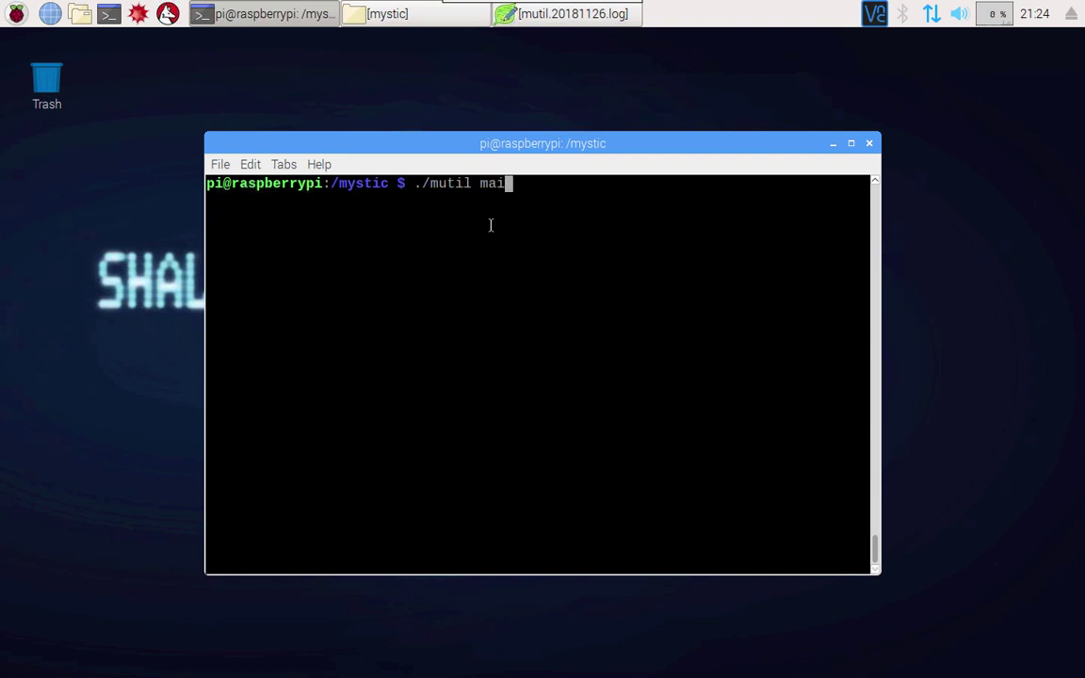
{"action": "type", "text": "lin"}
Step: Run ./mutil mailin to import echomail: 316 echo, 0 net, 0 dupes, 0 tossed
{"action": "key", "text": "Return"}
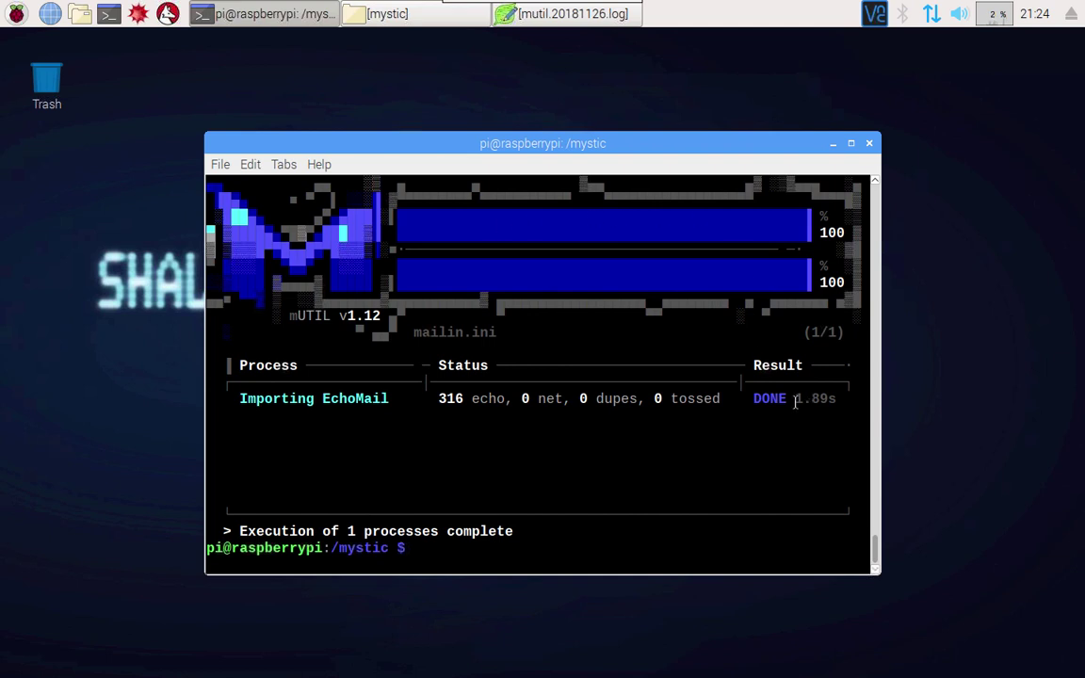
Step: Open the logs folder, glance at the old mutil.20180918.log and close it
{"action": "left_click", "coordinate": [387, 14]}
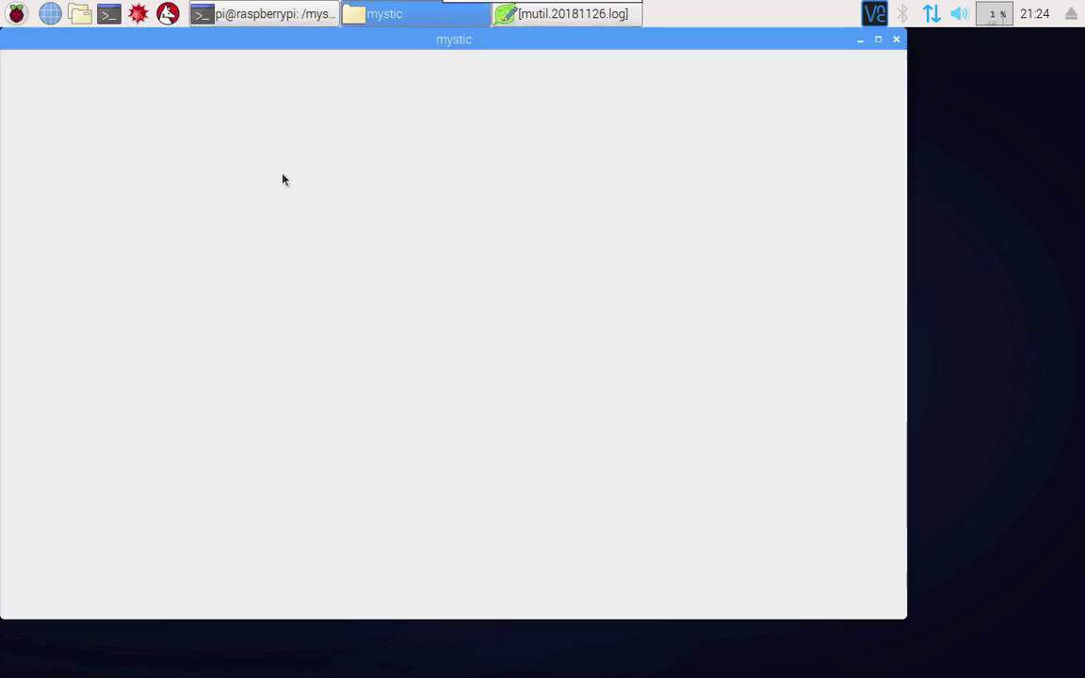
{"action": "left_click", "coordinate": [67, 468]}
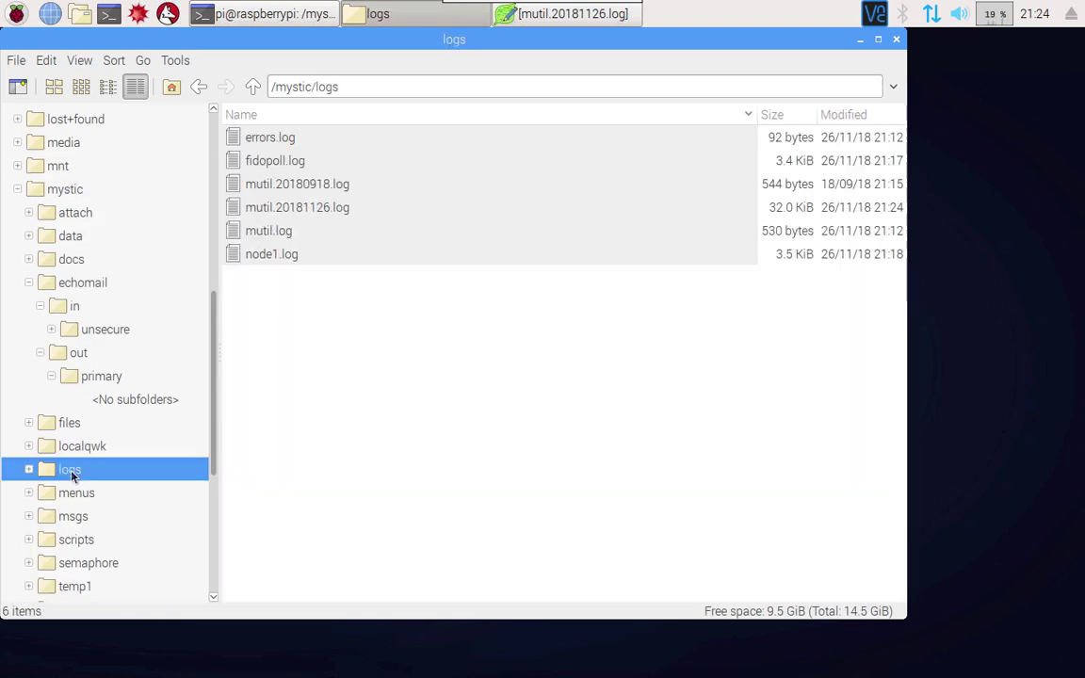
{"action": "left_click", "coordinate": [303, 188]}
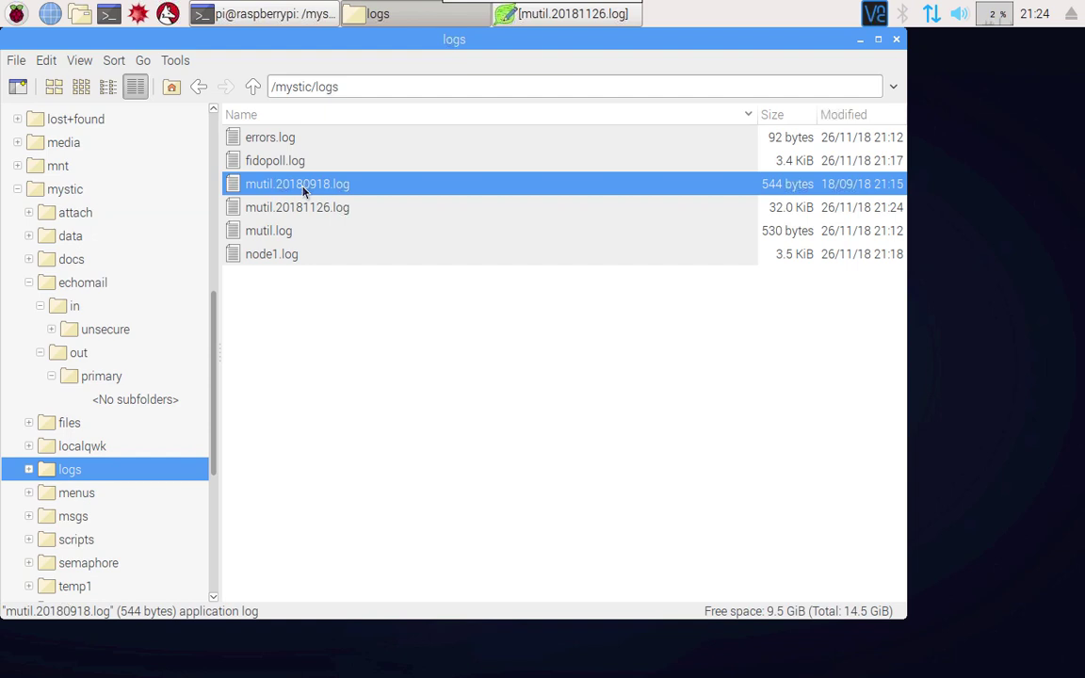
{"action": "double_click", "coordinate": [303, 187]}
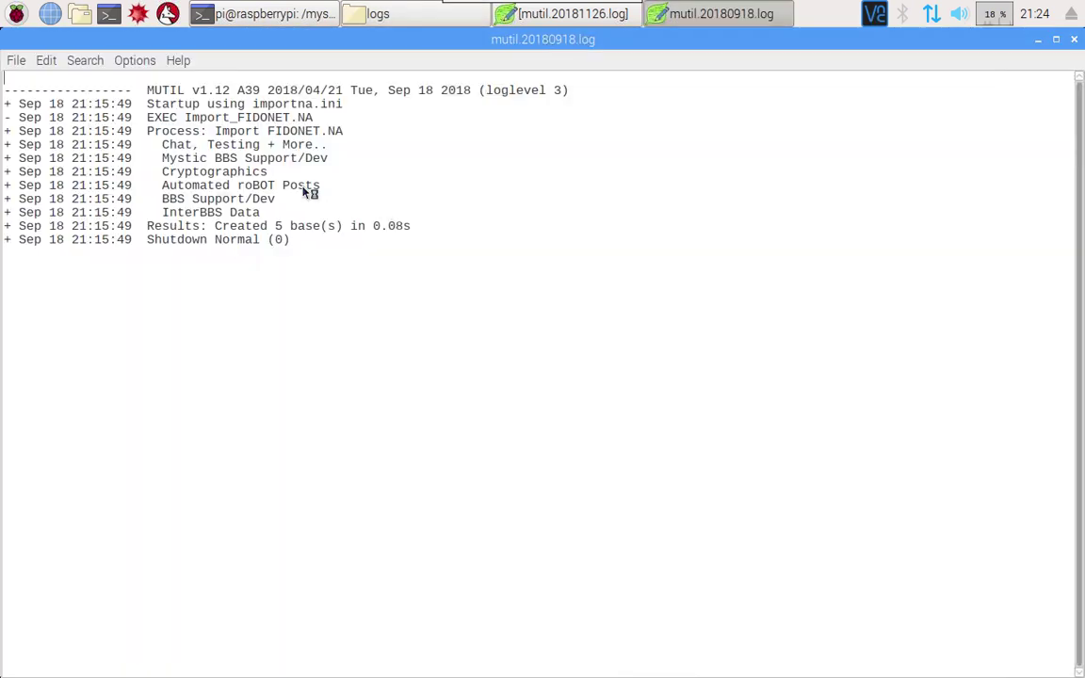
{"action": "left_click", "coordinate": [1074, 39]}
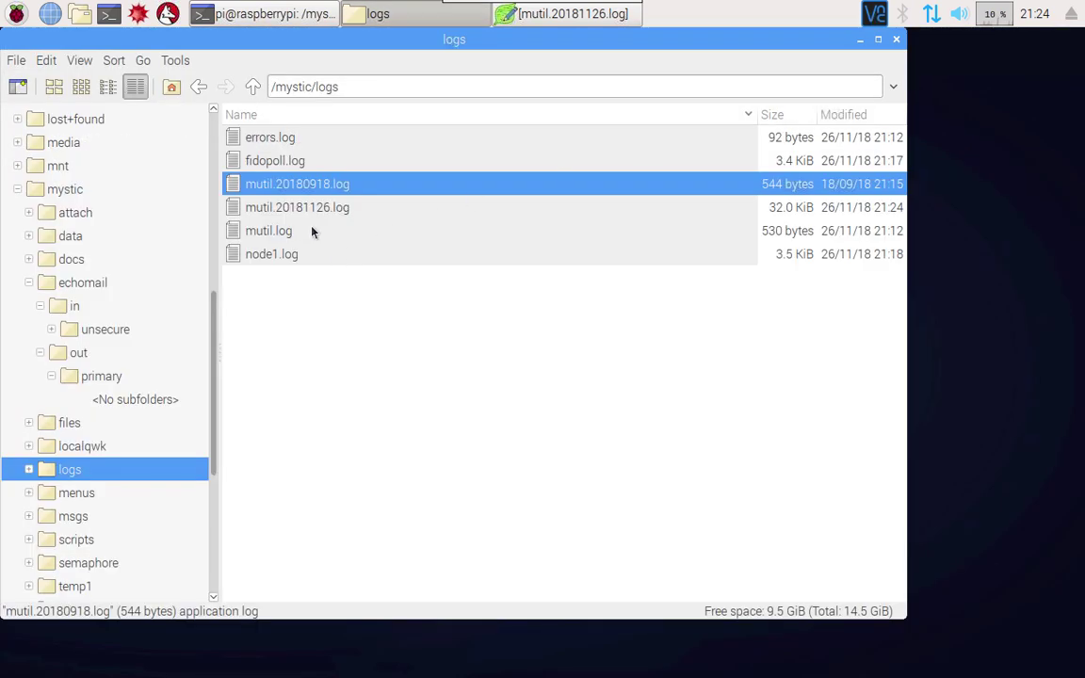
Step: Open mutil.20181126.log and check the startup line naming mailin.ini and ImportEchoMail
{"action": "left_click", "coordinate": [317, 207]}
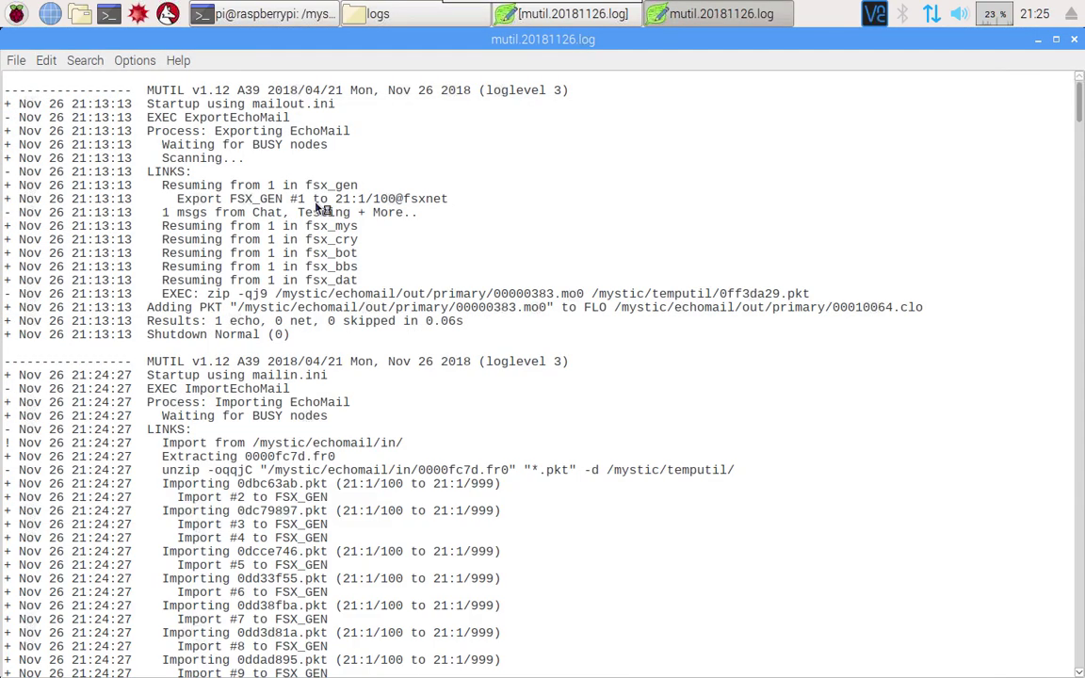
{"action": "scroll", "coordinate": [513, 304], "scroll_direction": "down", "scroll_amount": 1}
{"action": "scroll", "coordinate": [513, 304], "scroll_direction": "down", "scroll_amount": 1}
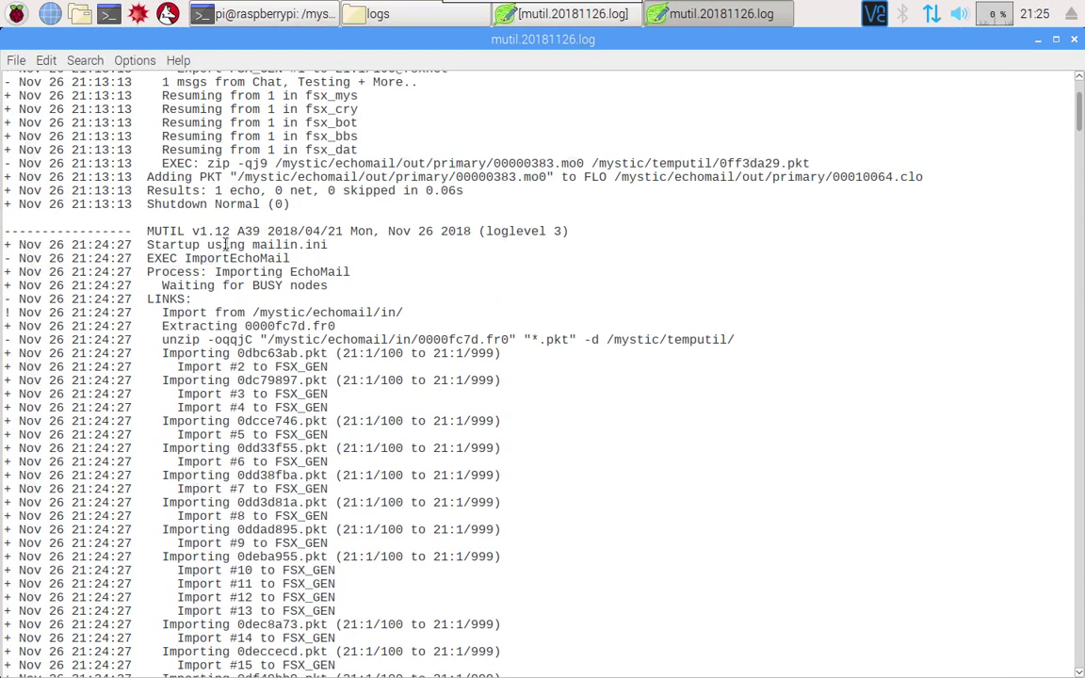
{"action": "double_click", "coordinate": [255, 244]}
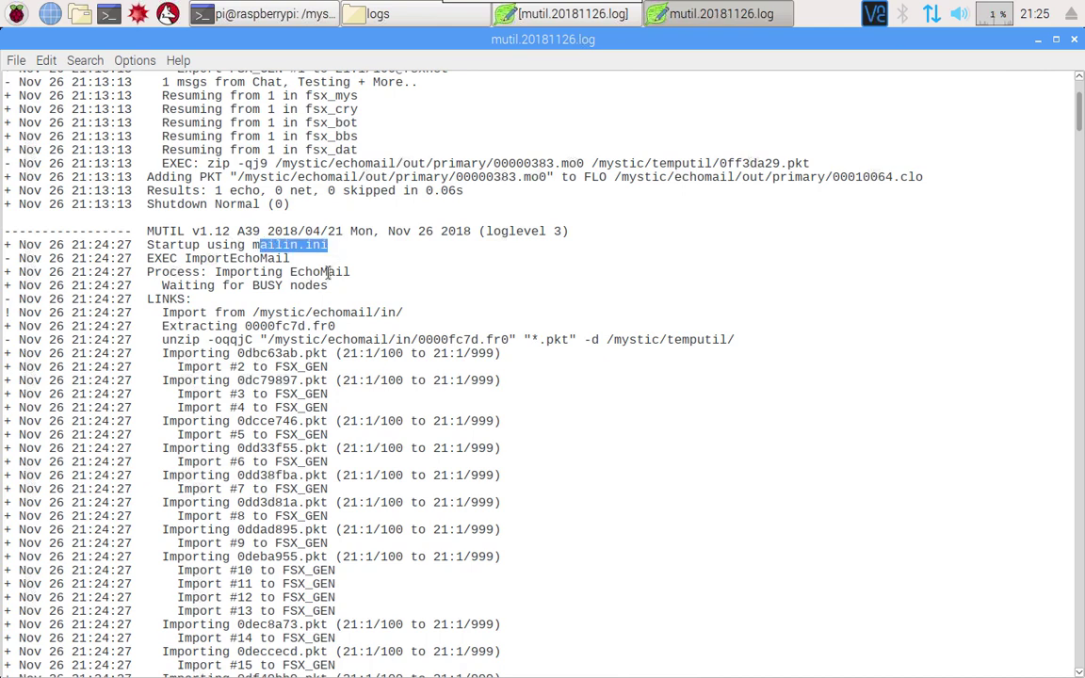
{"action": "left_click", "coordinate": [322, 271]}
{"action": "left_click_drag", "start_coordinate": [302, 257], "coordinate": [192, 258]}
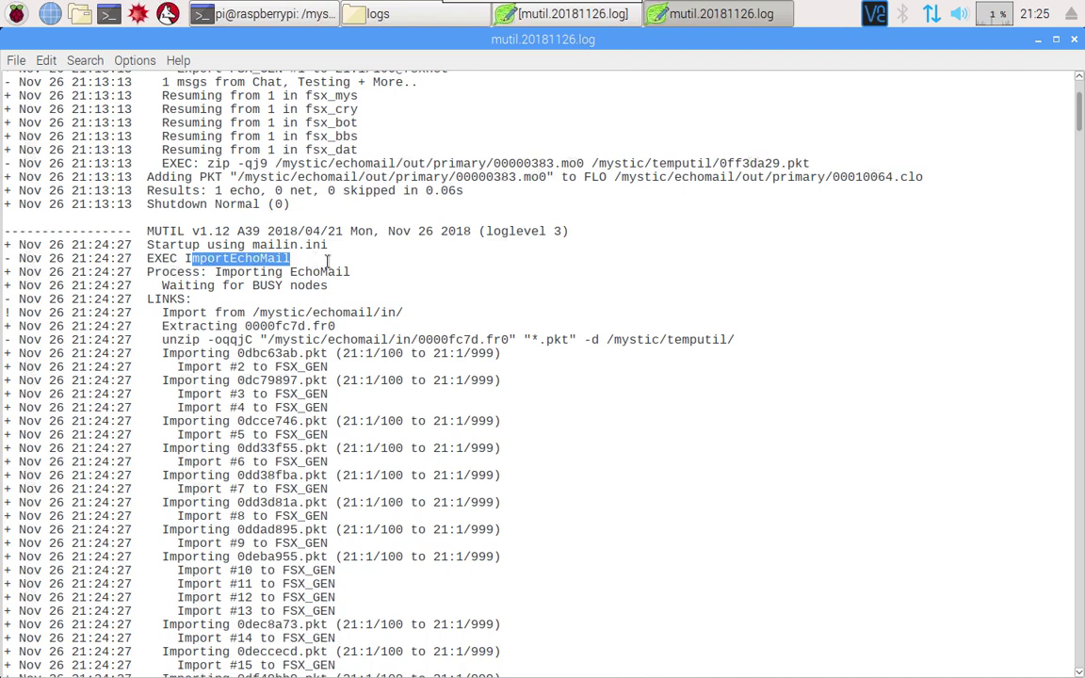
{"action": "scroll", "coordinate": [370, 241], "scroll_direction": "down", "scroll_amount": 3}
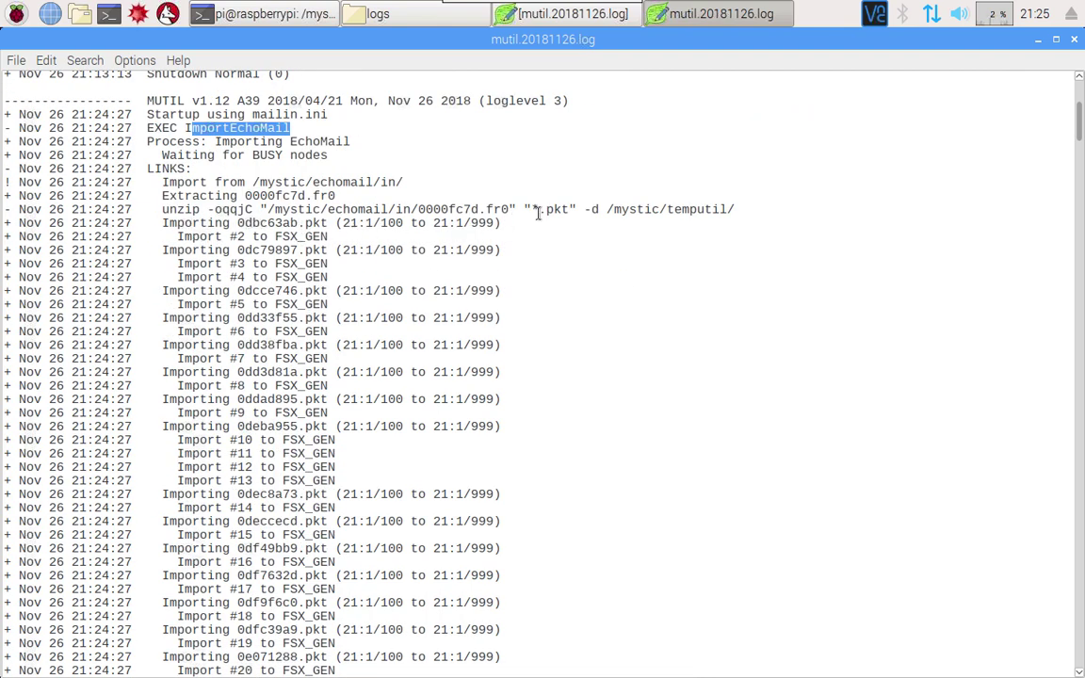
Step: Inspect bundle 0000fc7d.fr0, packet 0dbc63ab.pkt to 21:1/999 and the Import #2 to FSX_GEN entry
{"action": "double_click", "coordinate": [438, 209]}
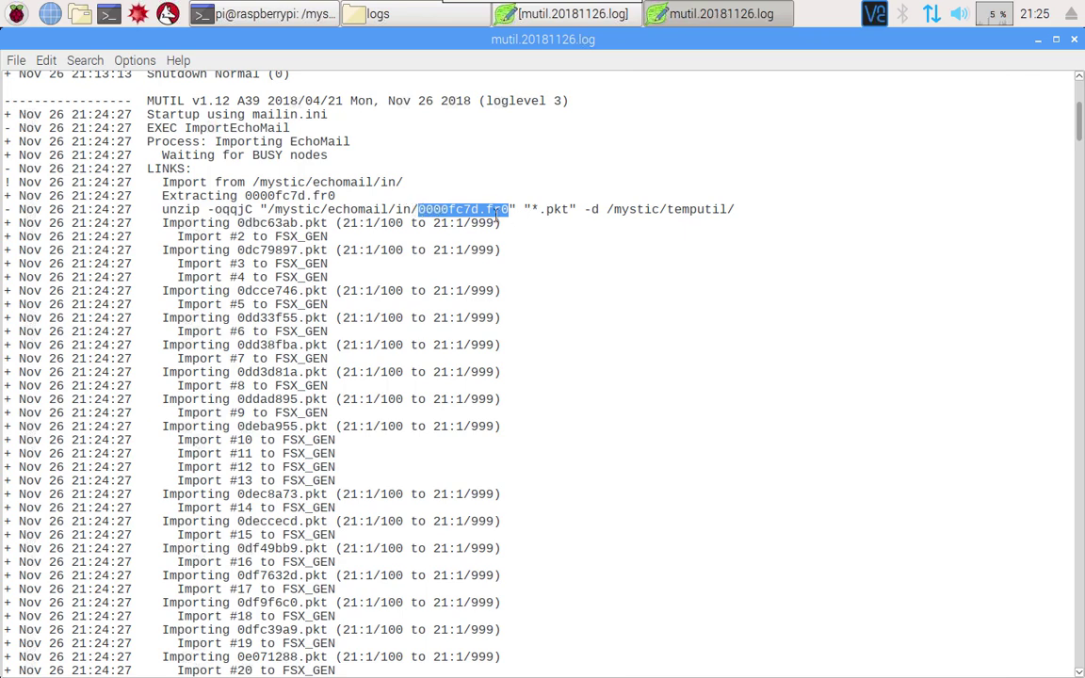
{"action": "double_click", "coordinate": [324, 223]}
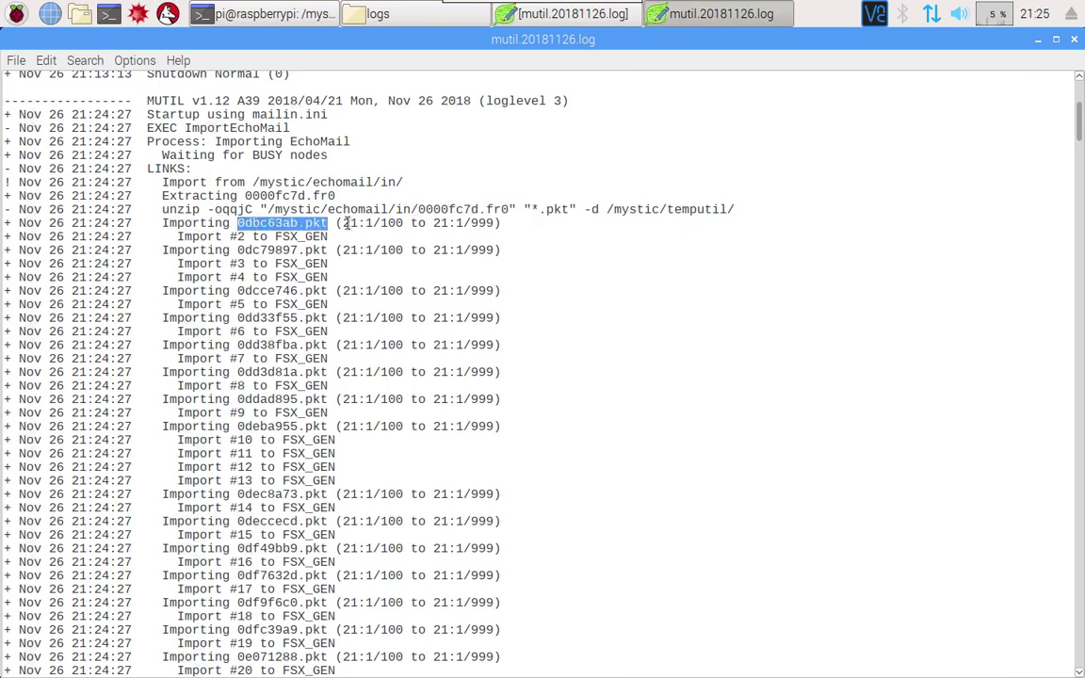
{"action": "left_click_drag", "start_coordinate": [349, 223], "coordinate": [501, 223]}
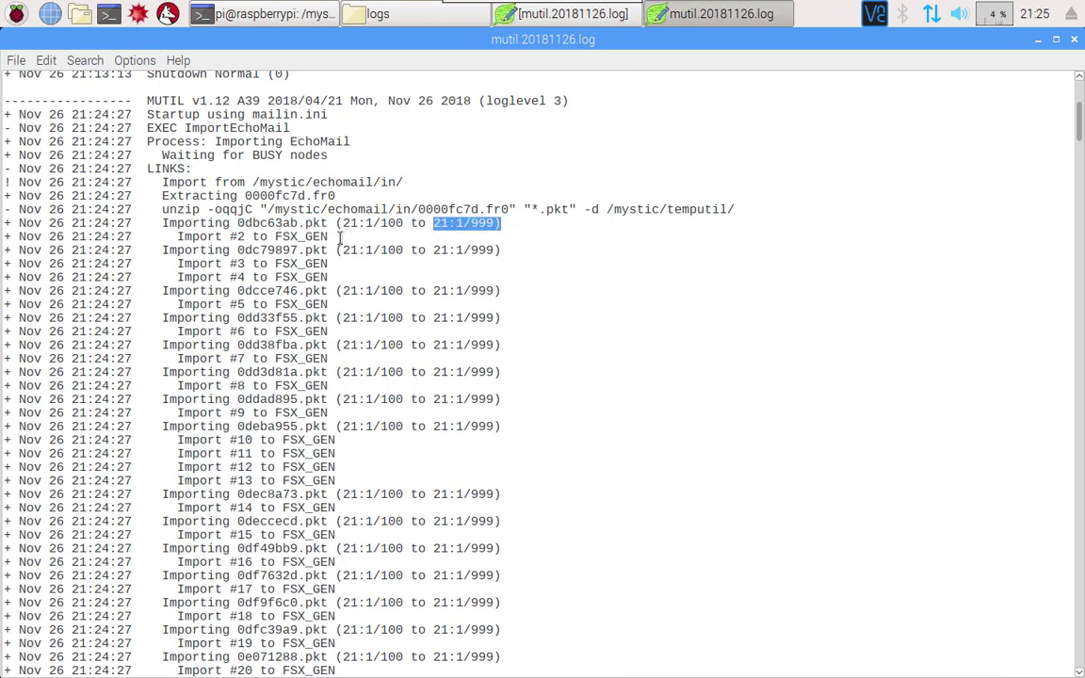
{"action": "left_click_drag", "start_coordinate": [176, 237], "coordinate": [321, 237]}
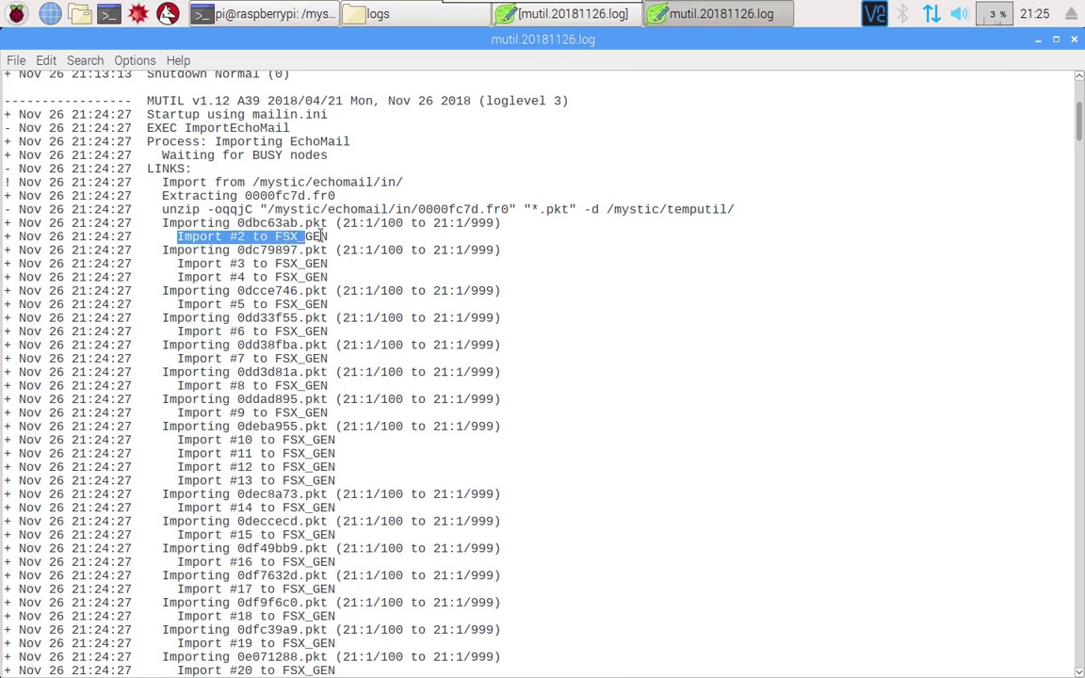
{"action": "left_click", "coordinate": [362, 236]}
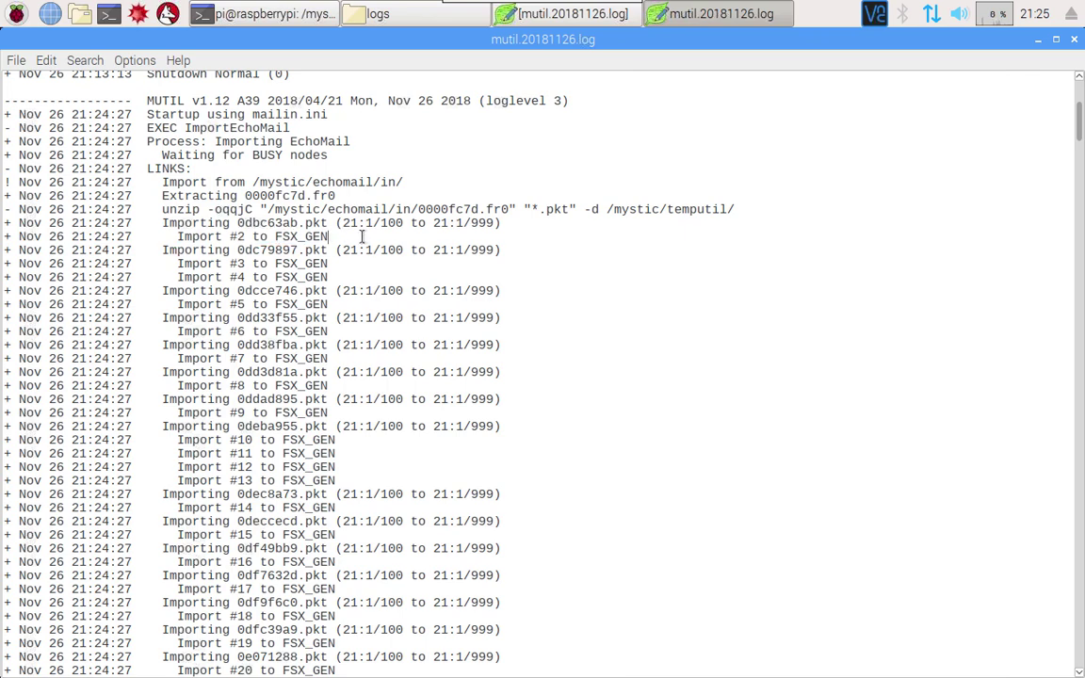
Step: Check the log's closing results line reporting 316 imported and the unknown inbound file lines
{"action": "scroll", "coordinate": [361, 236], "scroll_direction": "down", "scroll_amount": 10}
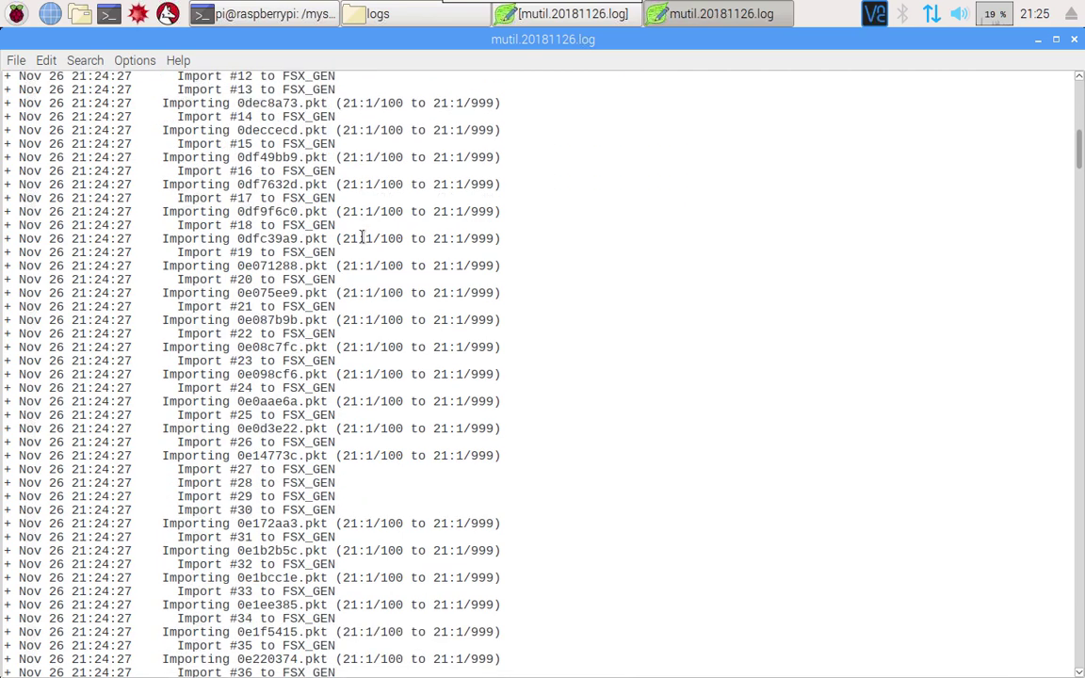
{"action": "scroll", "coordinate": [362, 236], "scroll_direction": "down", "scroll_amount": 14}
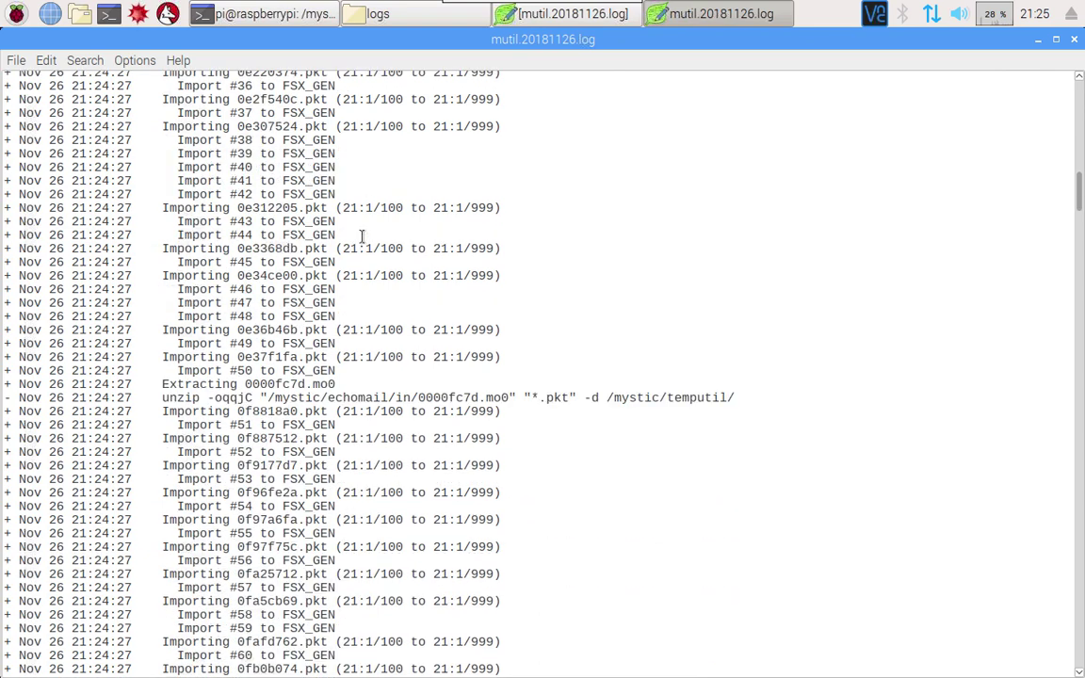
{"action": "scroll", "coordinate": [407, 369], "scroll_direction": "down", "scroll_amount": 13}
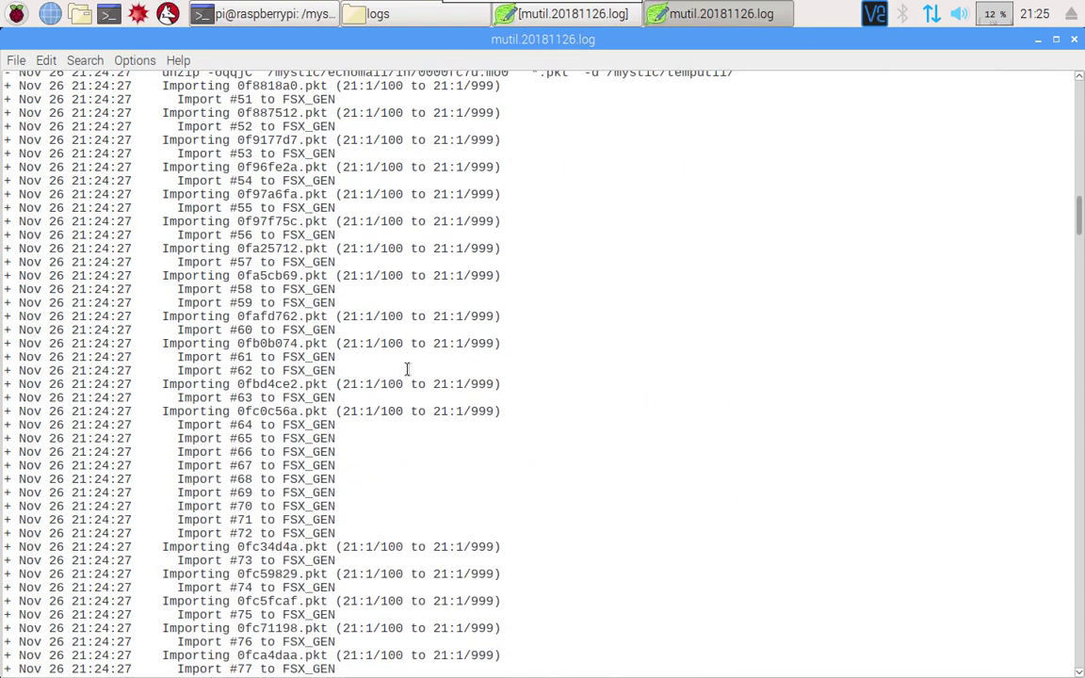
{"action": "scroll", "coordinate": [407, 369], "scroll_direction": "down", "scroll_amount": 13}
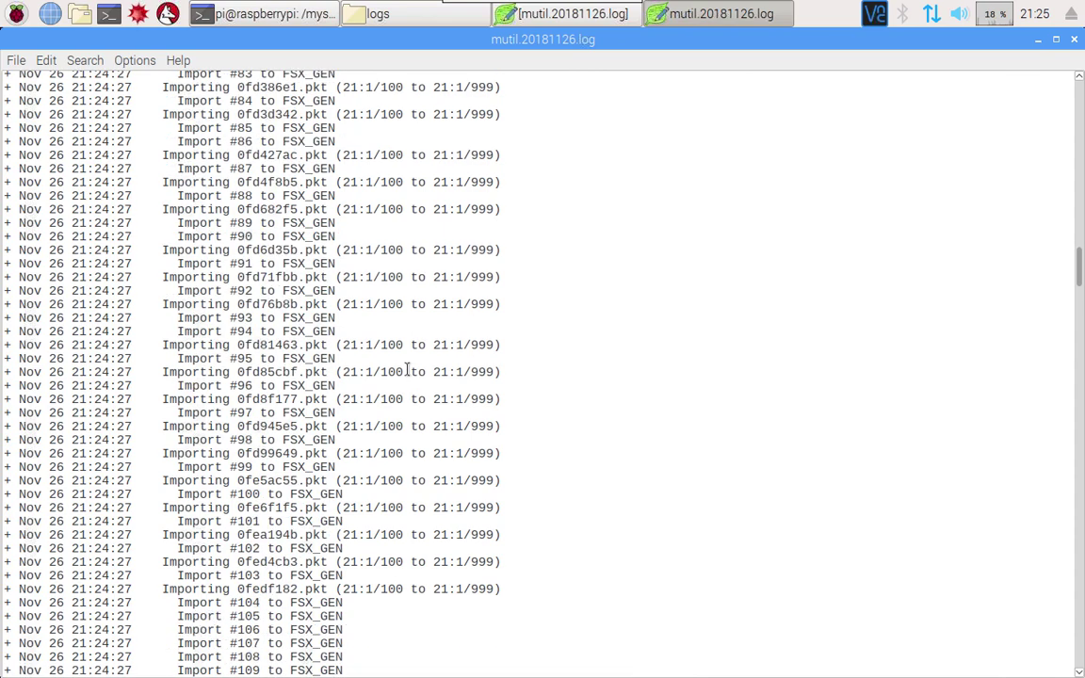
{"action": "key", "text": "ctrl+End"}
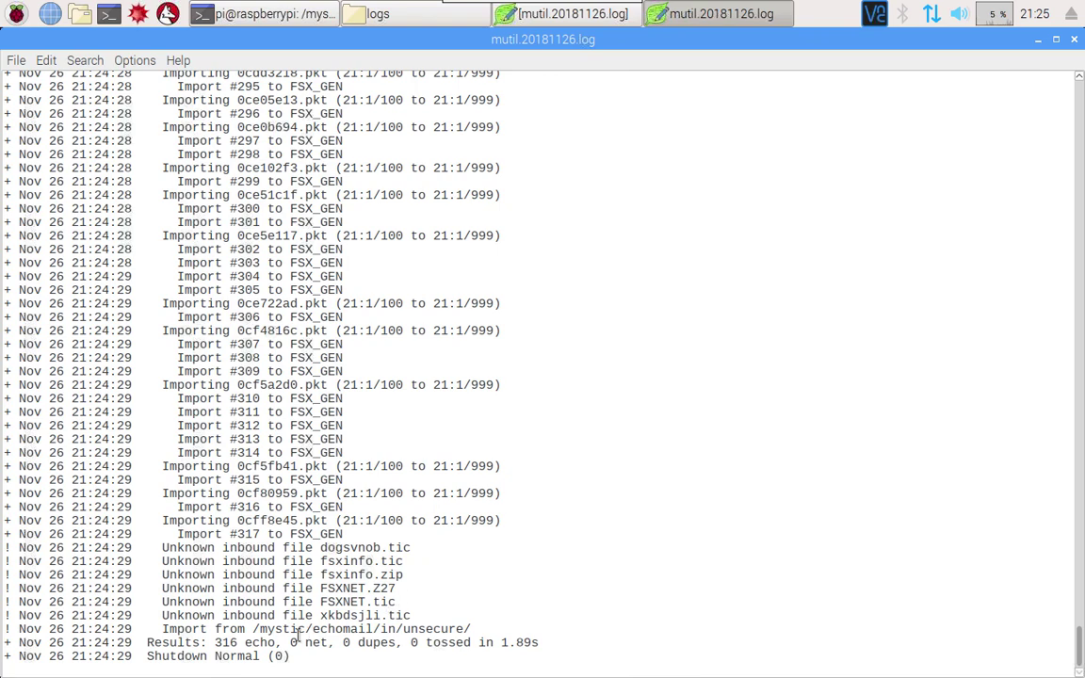
{"action": "double_click", "coordinate": [226, 642]}
{"action": "left_click_drag", "start_coordinate": [156, 544], "coordinate": [457, 617]}
{"action": "left_click", "coordinate": [465, 617]}
Step: Close the log, minimize the file manager and relaunch ./mystic -l from command history
{"action": "left_click", "coordinate": [1077, 42]}
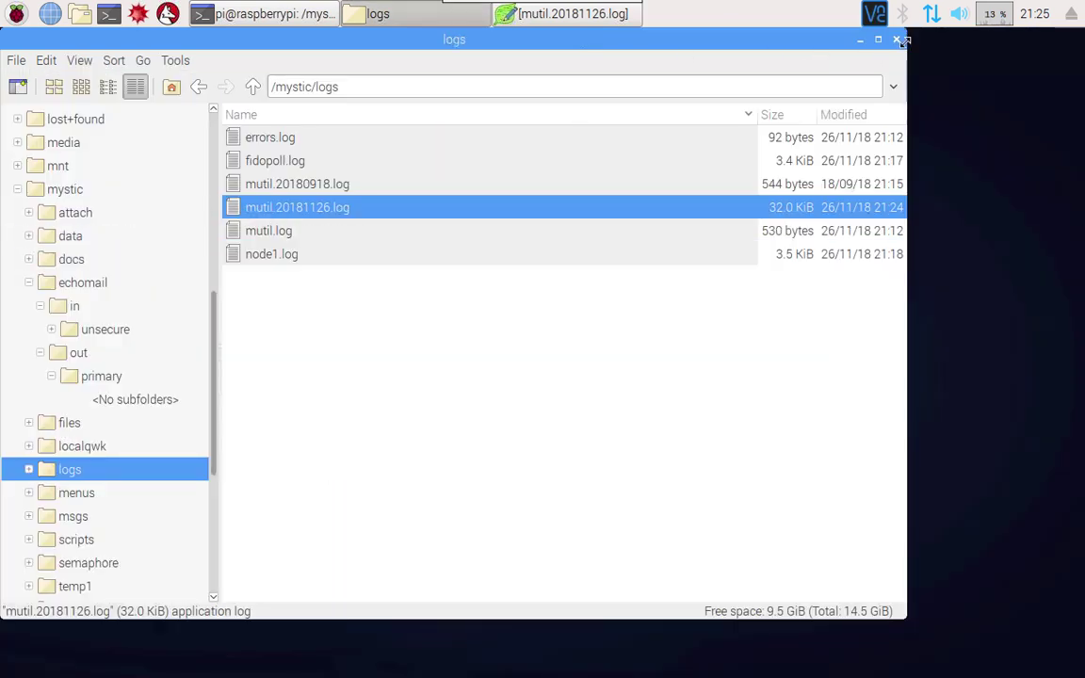
{"action": "left_click", "coordinate": [858, 41]}
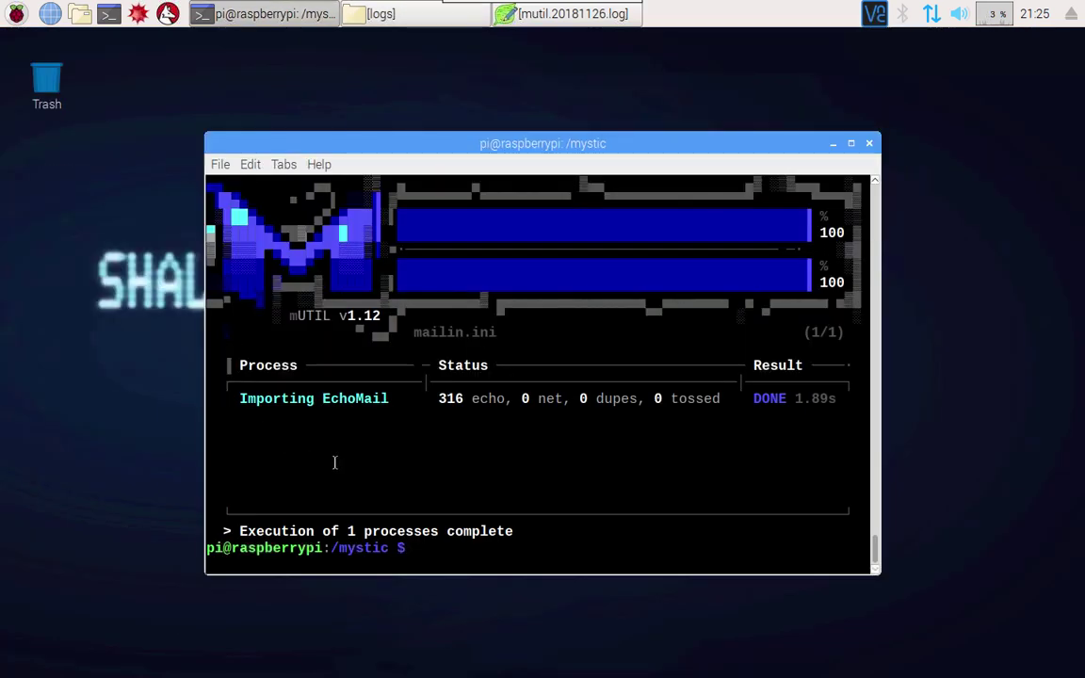
{"action": "key", "text": "Up"}
{"action": "key", "text": "Up"}
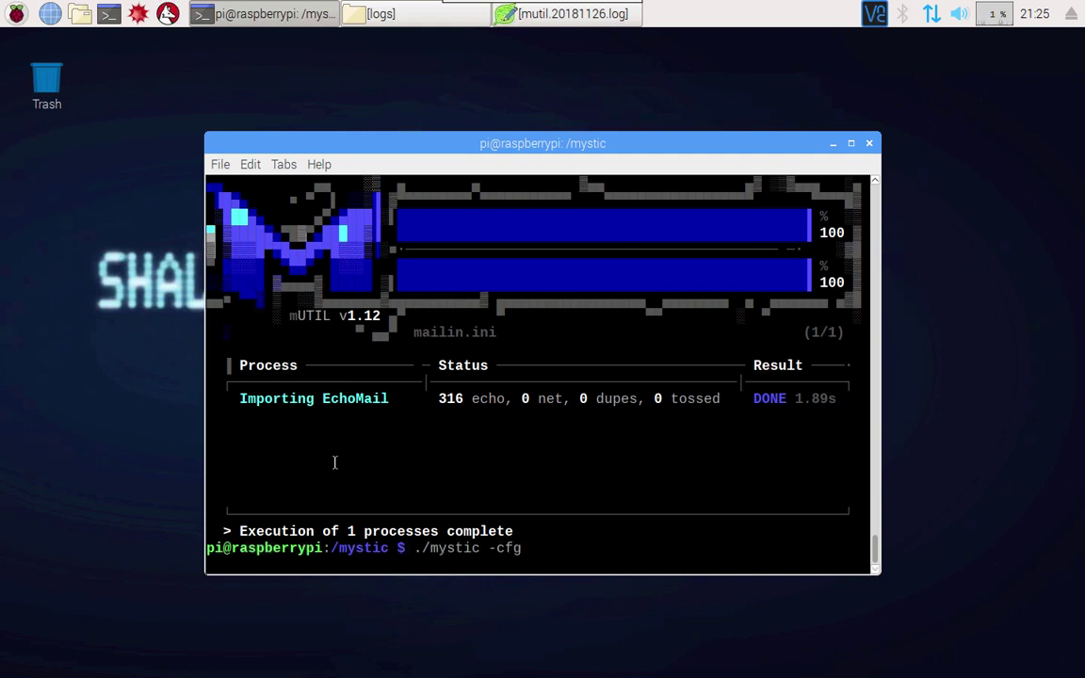
{"action": "key", "text": "Up"}
{"action": "key", "text": "Return"}
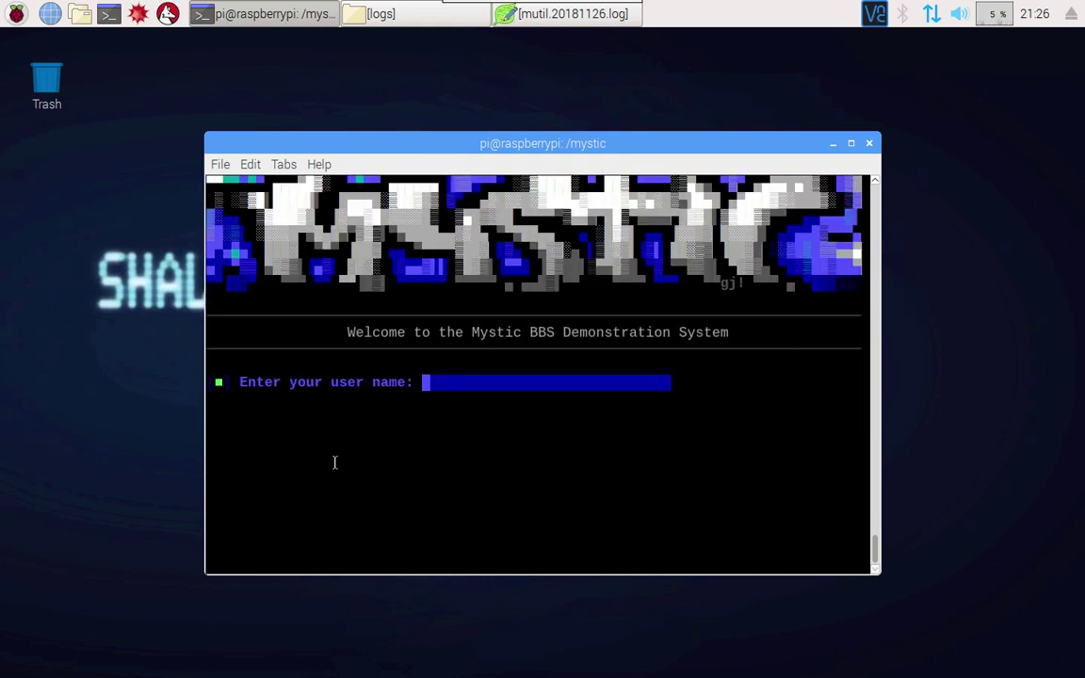
Step: Log in locally with the sysop user name and password
{"action": "type", "text": "avon"}
{"action": "key", "text": "Return"}
{"action": "type", "text": "***"}
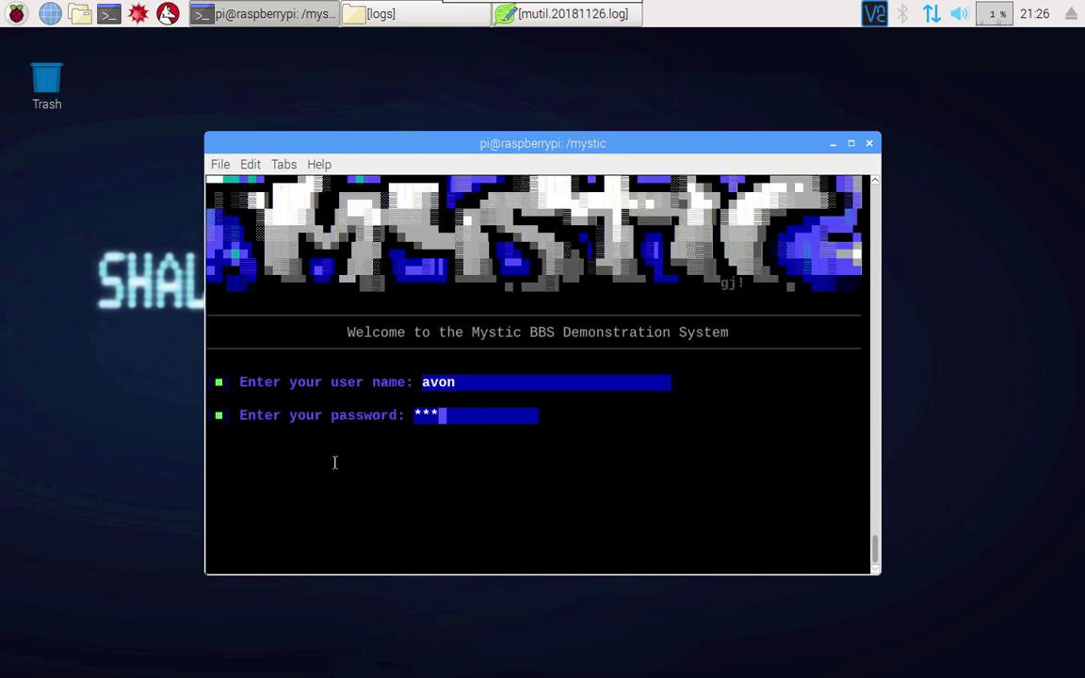
{"action": "type", "text": "*"}
{"action": "key", "text": "Return"}
{"action": "key", "text": "Return"}
{"action": "key", "text": "Return"}
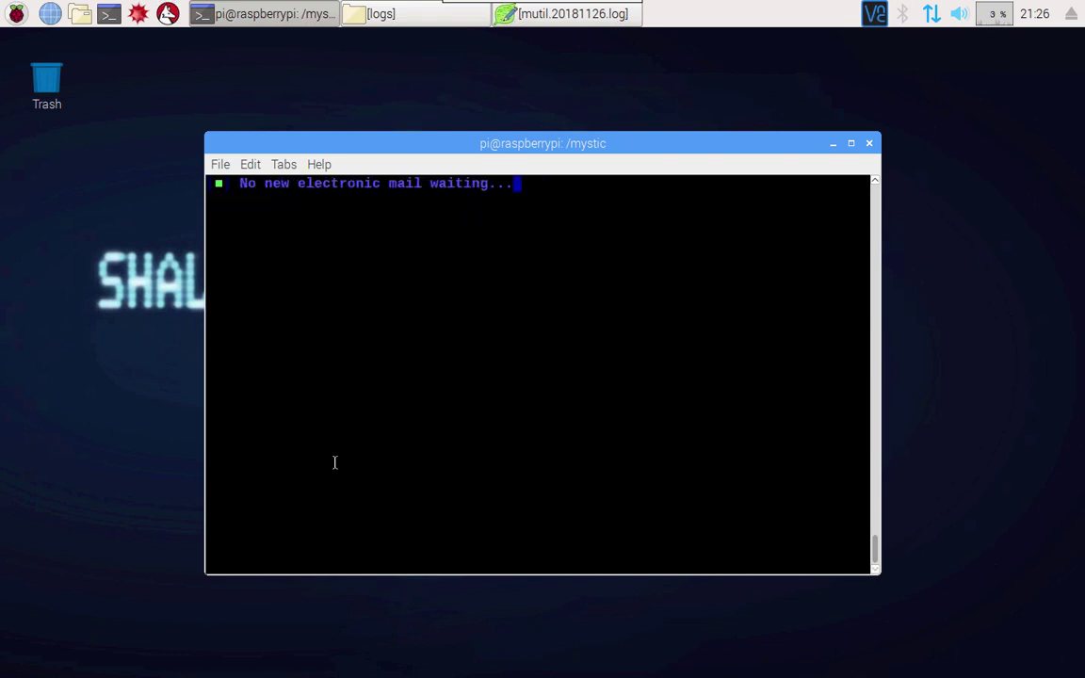
Step: Read message 2, 'Re: Linux help', from the Chat, Testing index, then return to the menu
{"action": "key", "text": "m"}
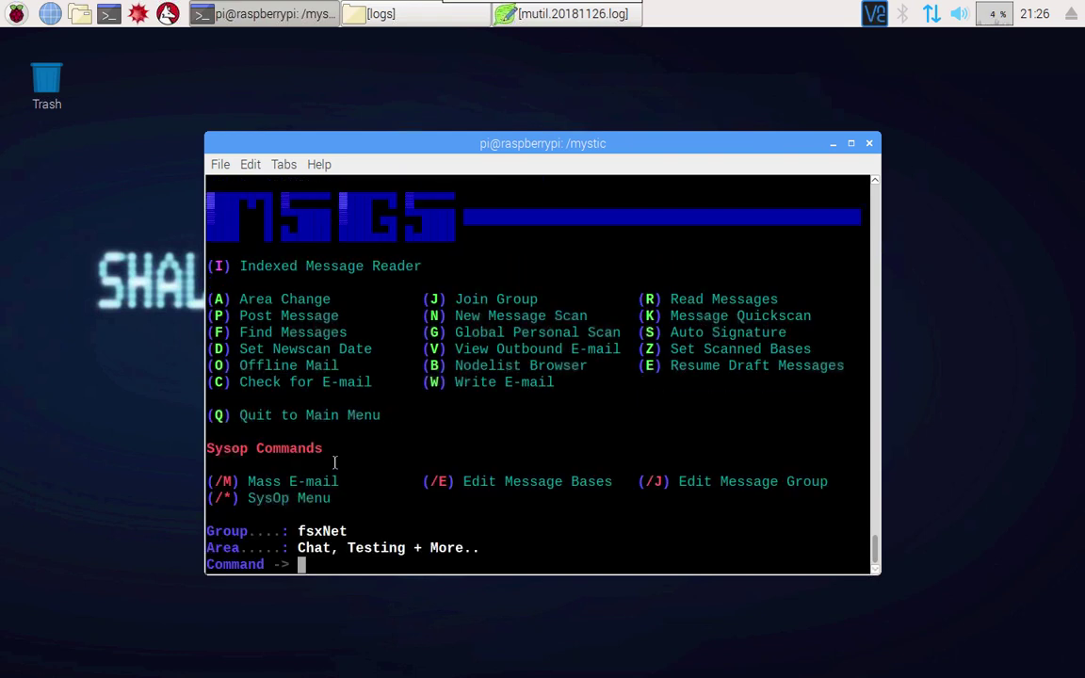
{"action": "key", "text": "r"}
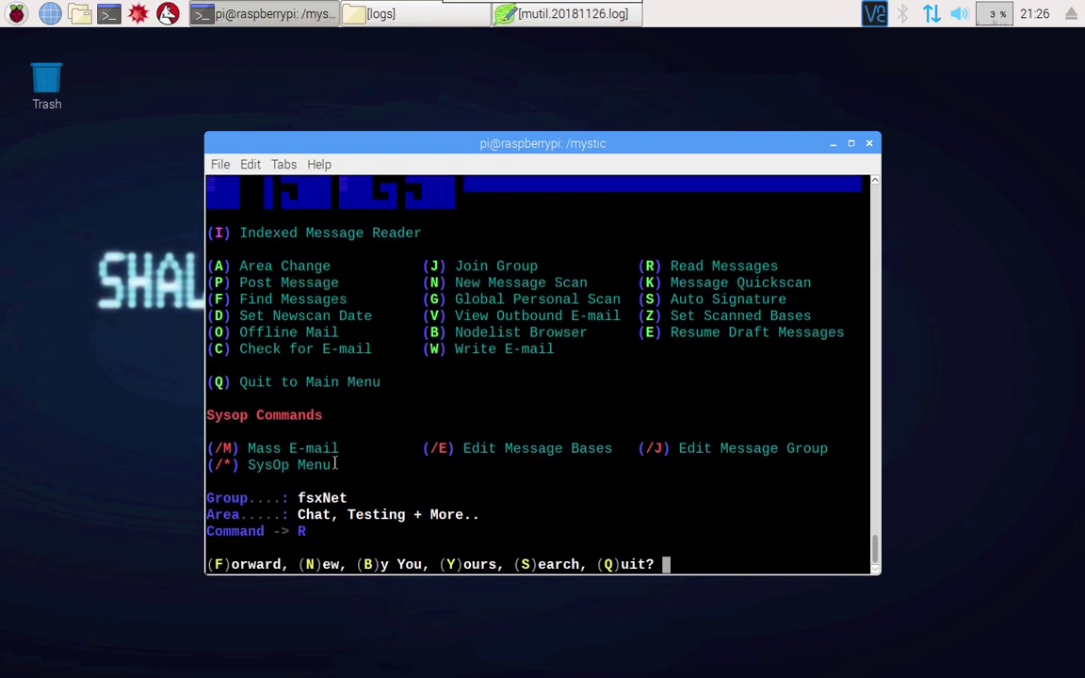
{"action": "key", "text": "f"}
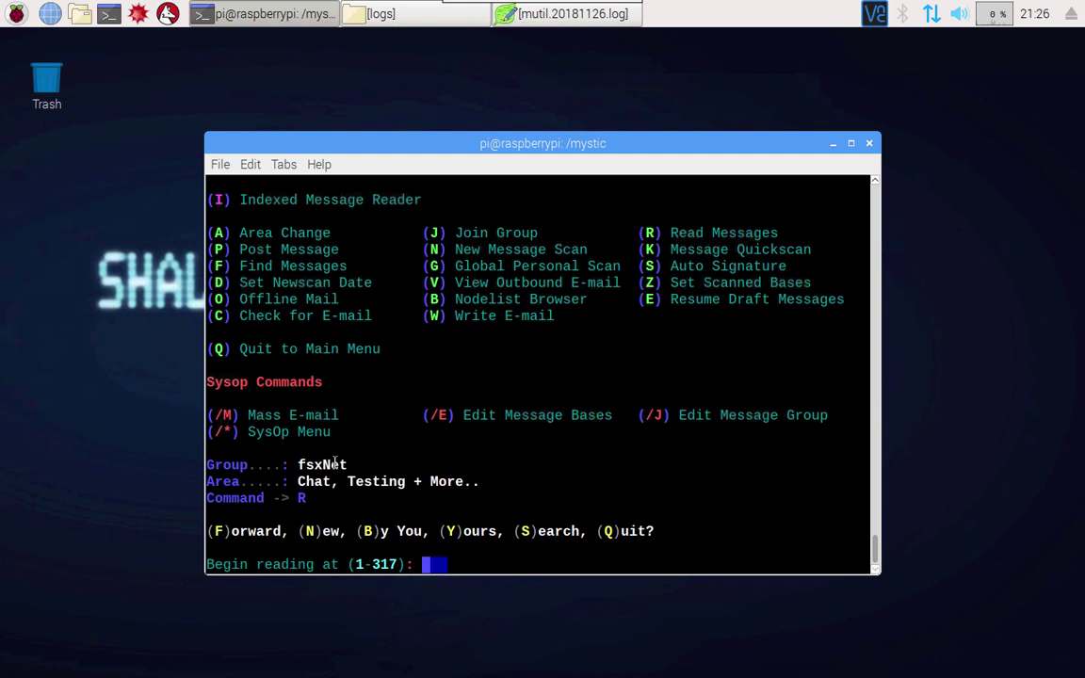
{"action": "key", "text": "Return"}
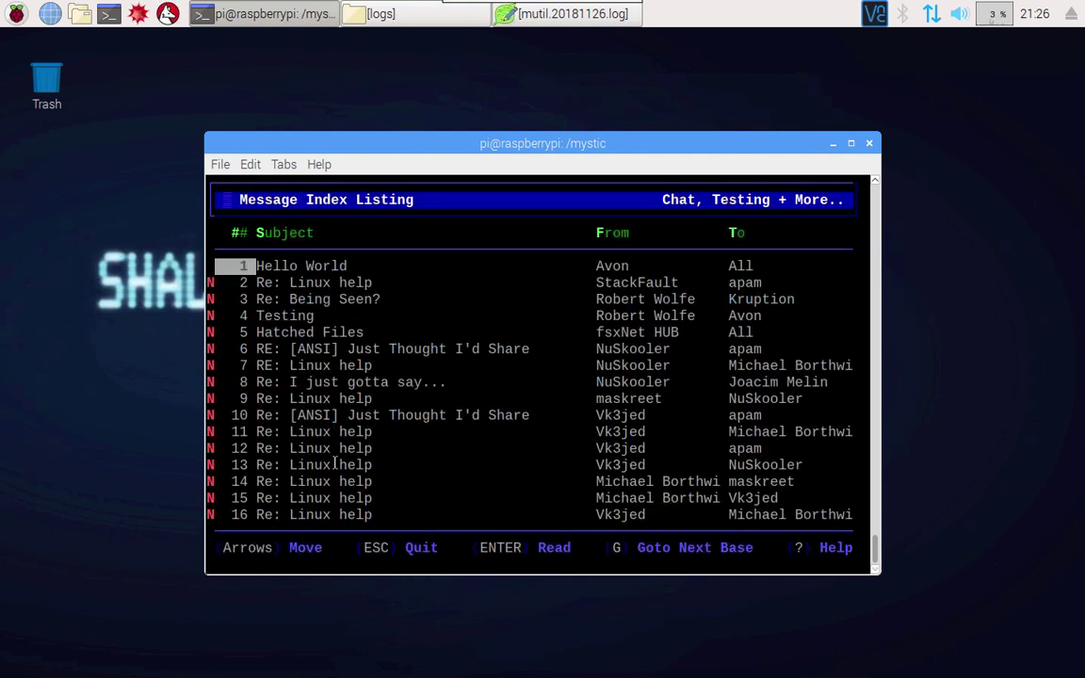
{"action": "key", "text": "Down"}
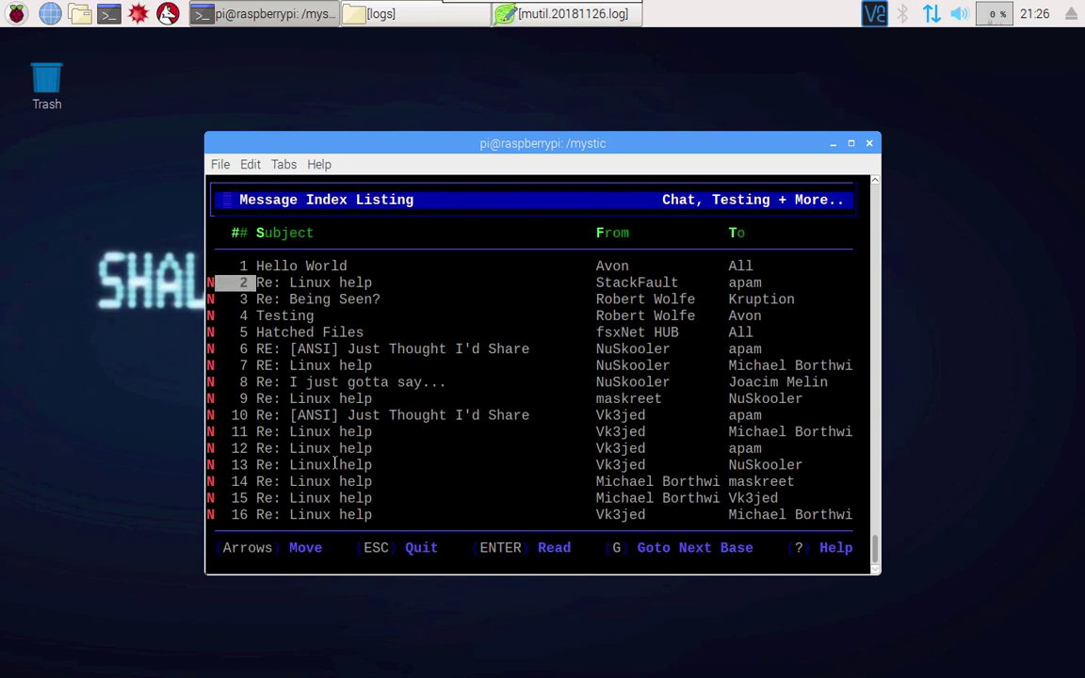
{"action": "key", "text": "Return"}
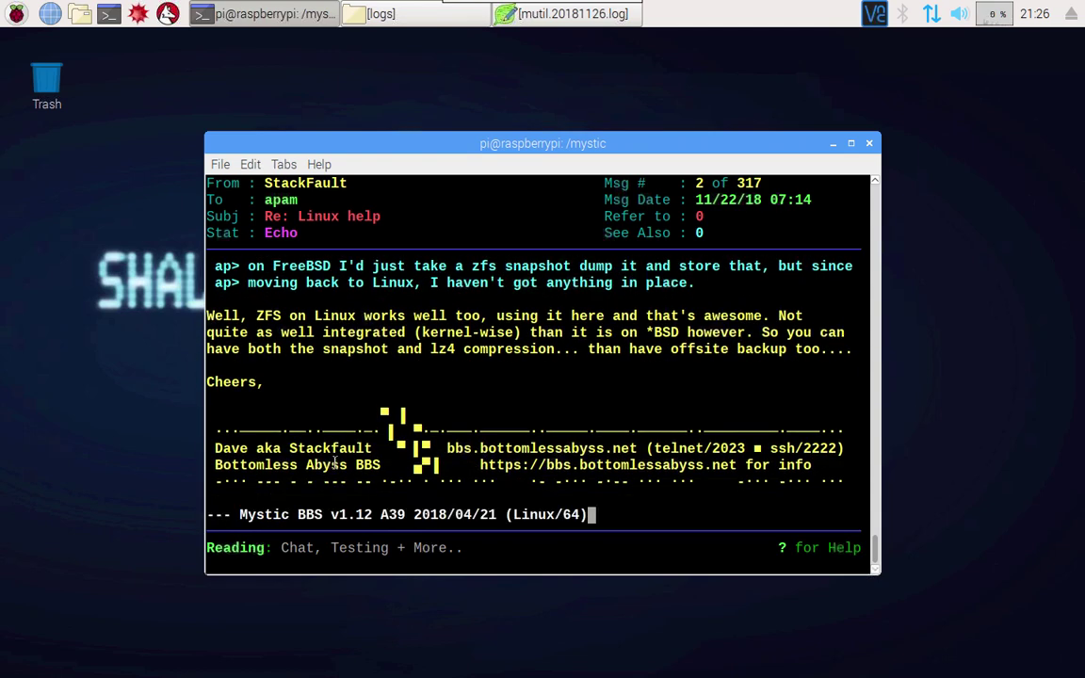
{"action": "scroll", "coordinate": [331, 459], "scroll_direction": "up", "scroll_amount": 2}
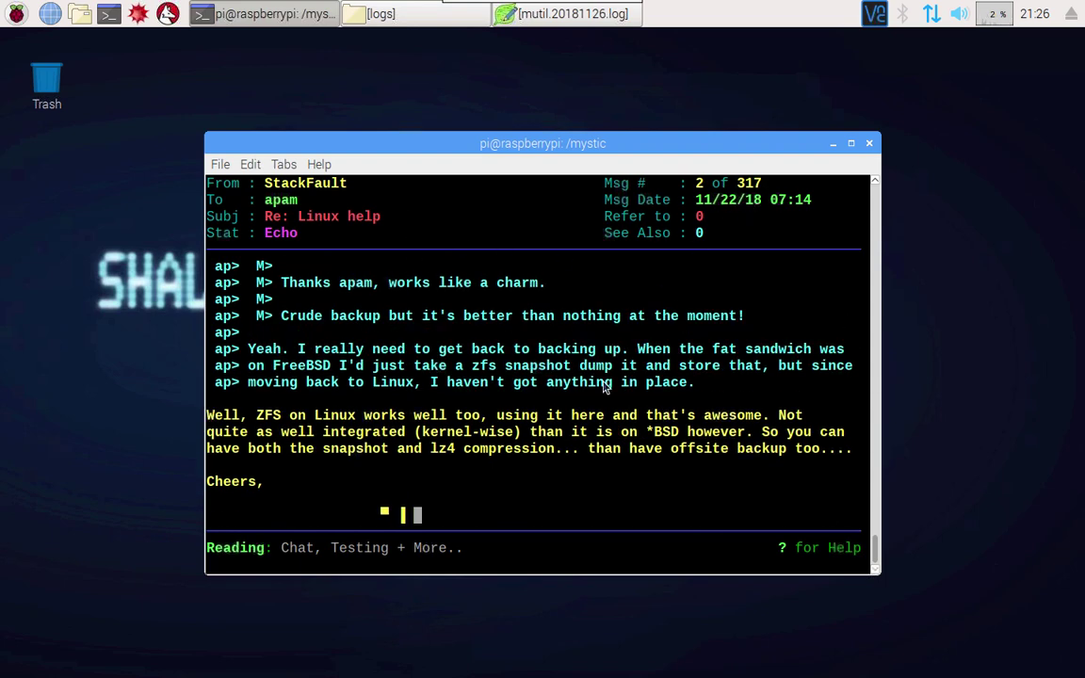
{"action": "key", "text": "Escape"}
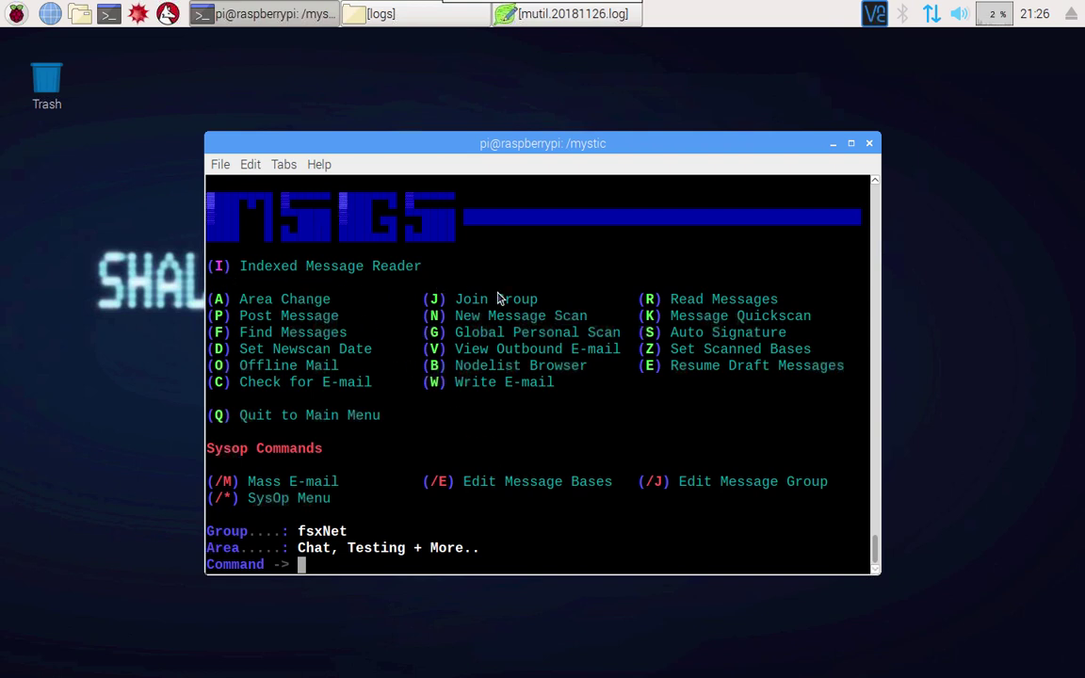
{"action": "key", "text": "a"}
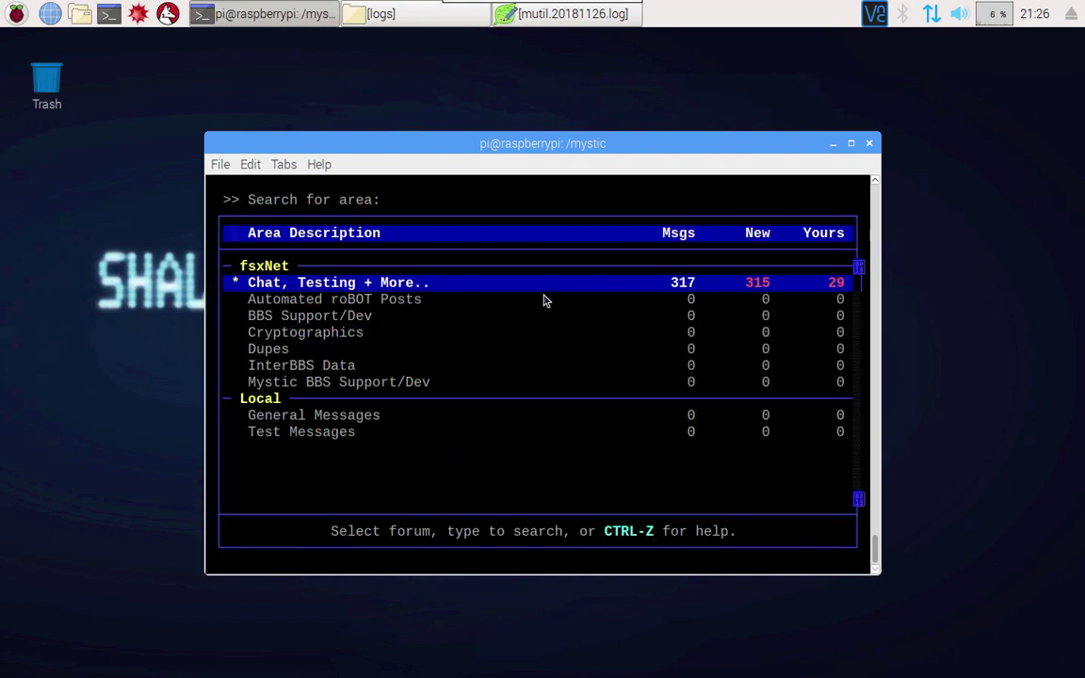
{"action": "key", "text": "Down"}
{"action": "key", "text": "Up"}
{"action": "key", "text": "Down"}
{"action": "key", "text": "Down"}
{"action": "key", "text": "Down"}
{"action": "key", "text": "Down"}
{"action": "key", "text": "Down"}
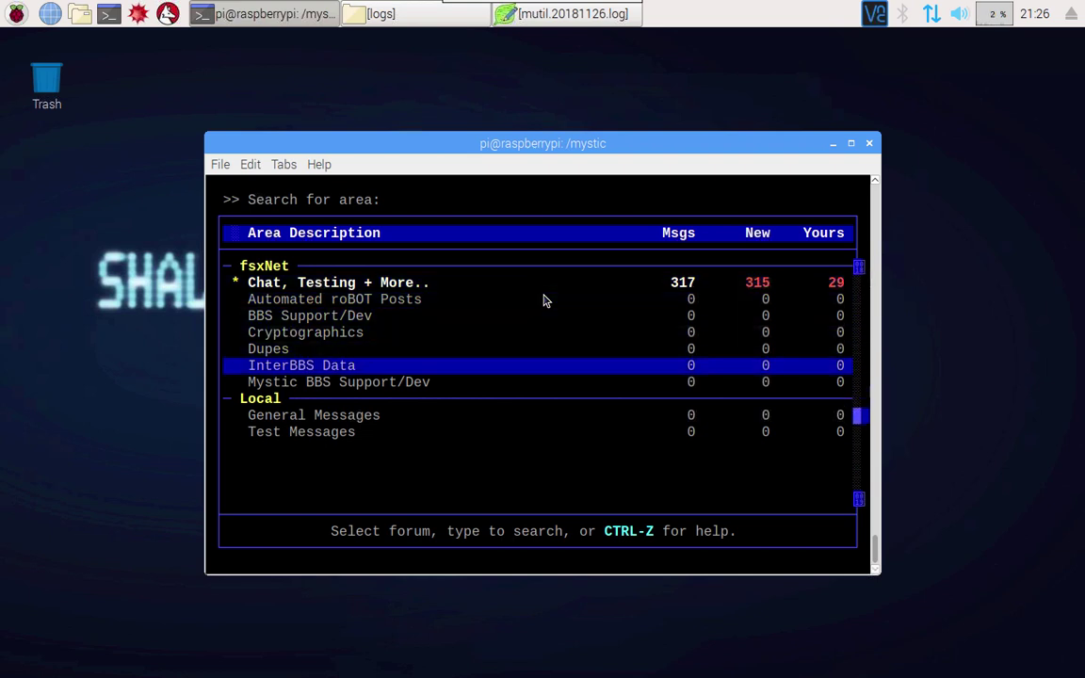
{"action": "key", "text": "Down"}
{"action": "key", "text": "Down"}
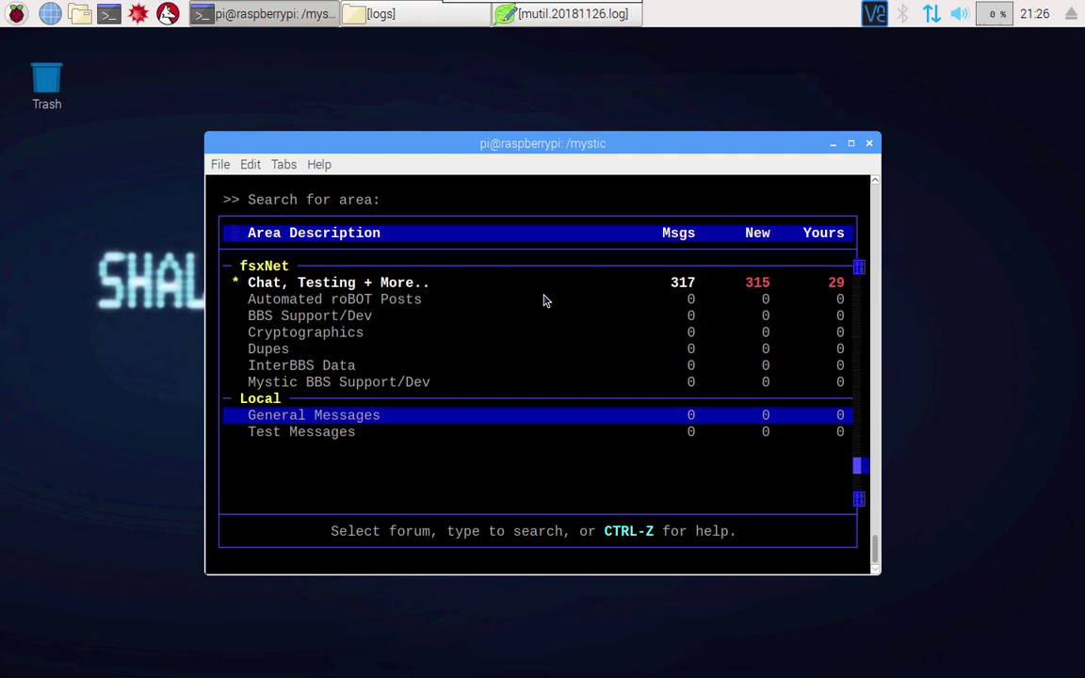
{"action": "key", "text": "Up"}
{"action": "key", "text": "Up"}
{"action": "key", "text": "Up"}
{"action": "key", "text": "Up"}
{"action": "key", "text": "Up"}
{"action": "key", "text": "Up"}
{"action": "key", "text": "Up"}
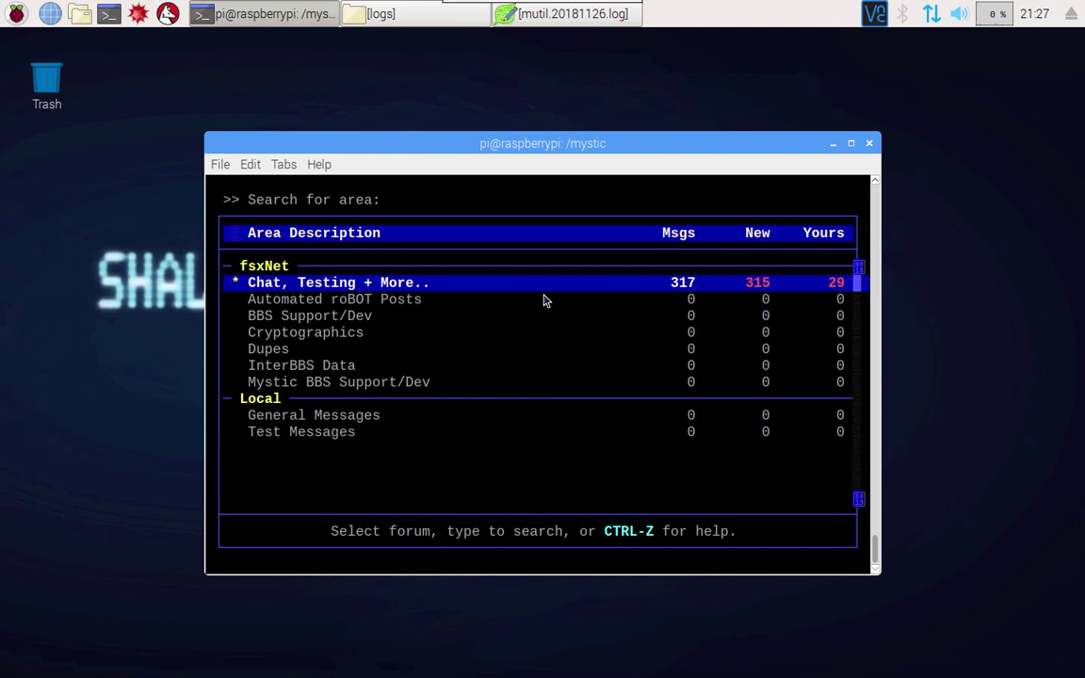
{"action": "key", "text": "Return"}
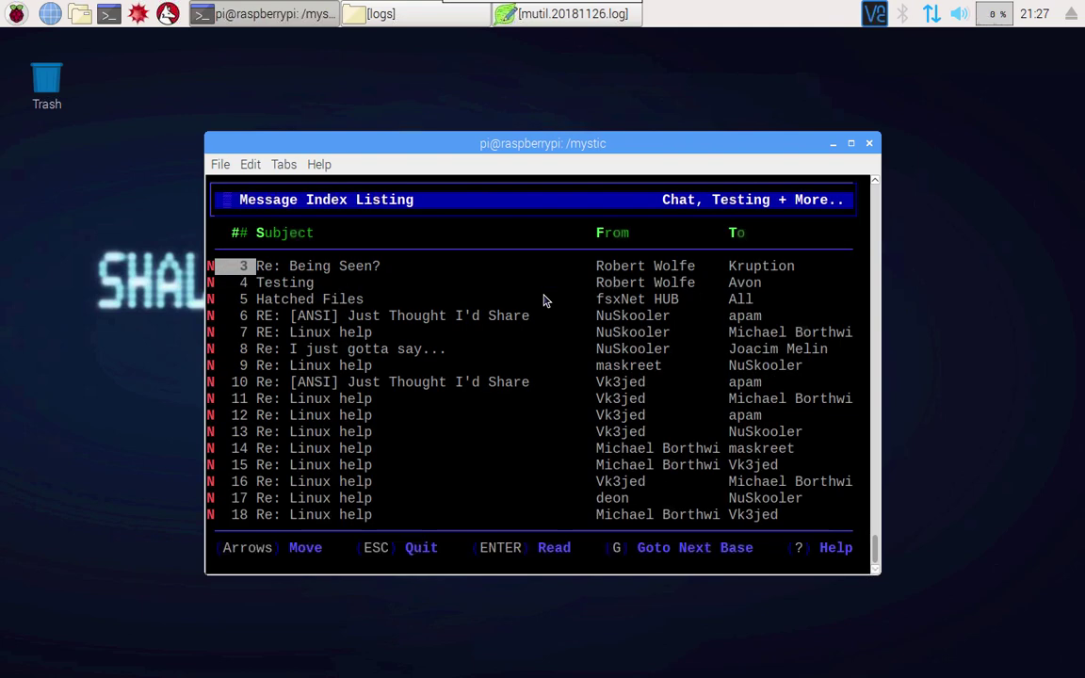
{"action": "key", "text": "Page_Down"}
{"action": "key", "text": "Page_Down"}
{"action": "key", "text": "Page_Down"}
{"action": "key", "text": "Page_Down"}
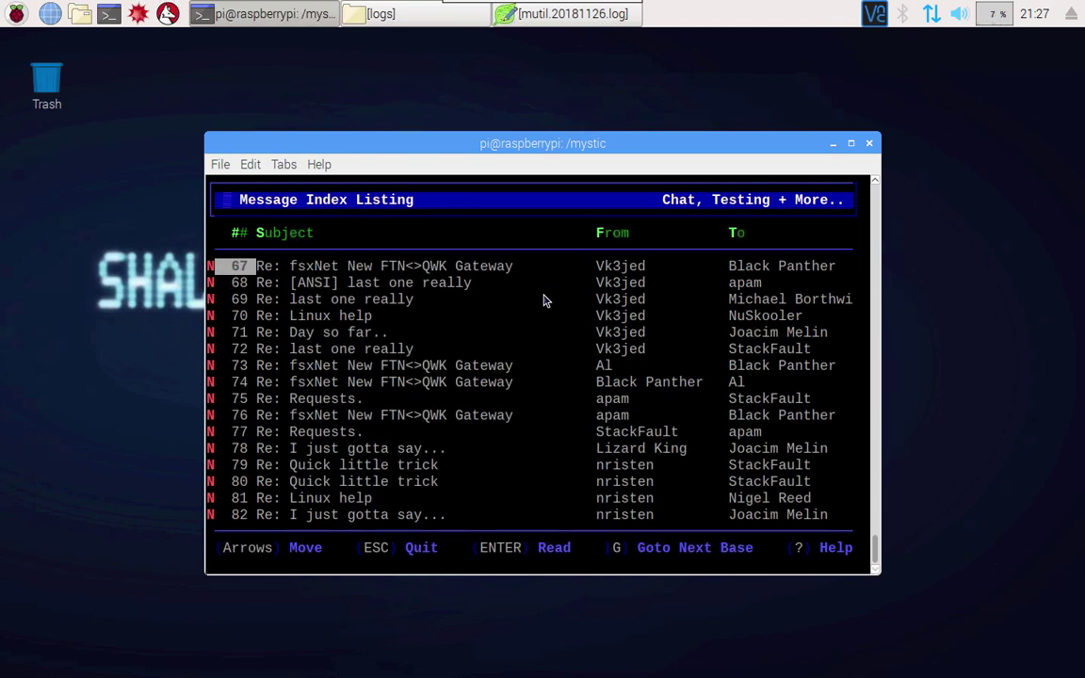
{"action": "key", "text": "Escape"}
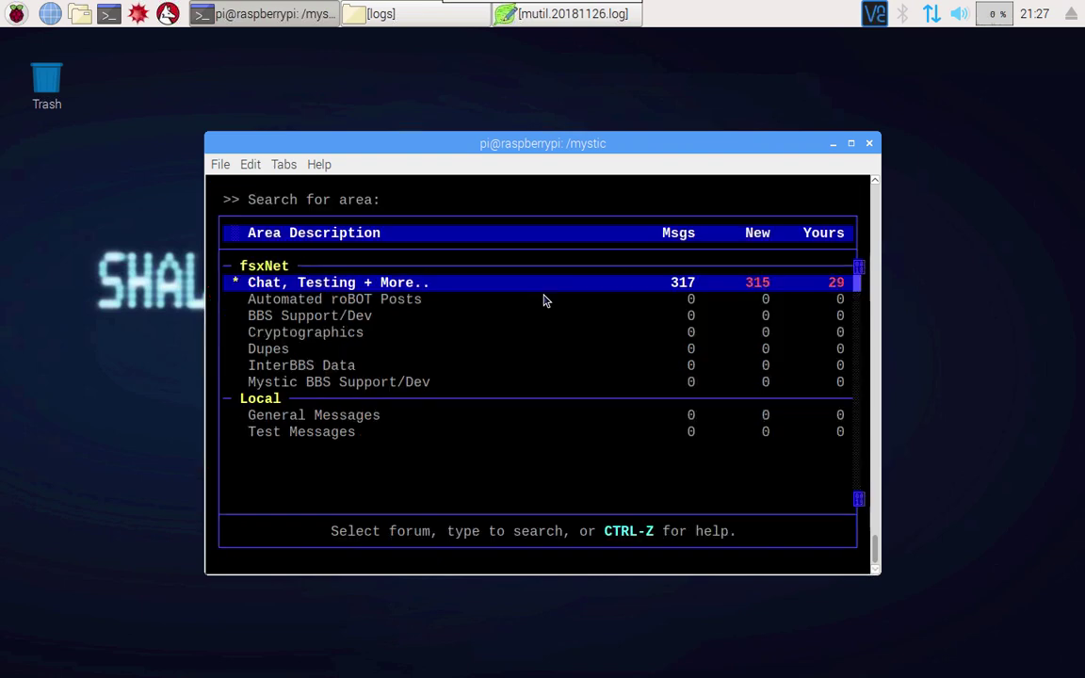
{"action": "key", "text": "Escape"}
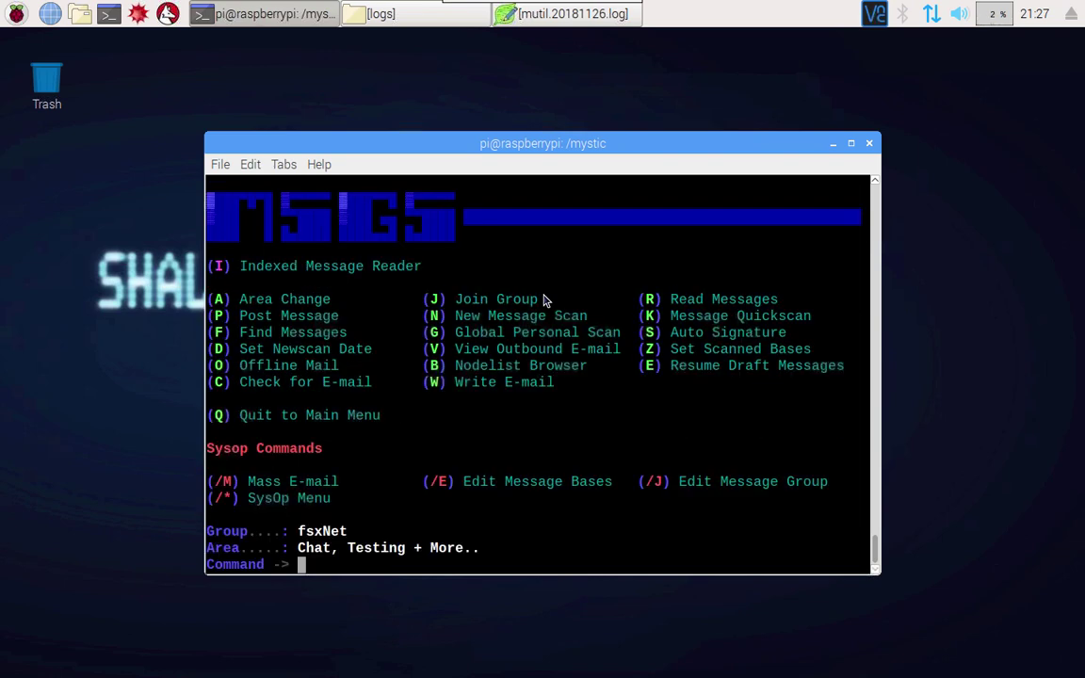